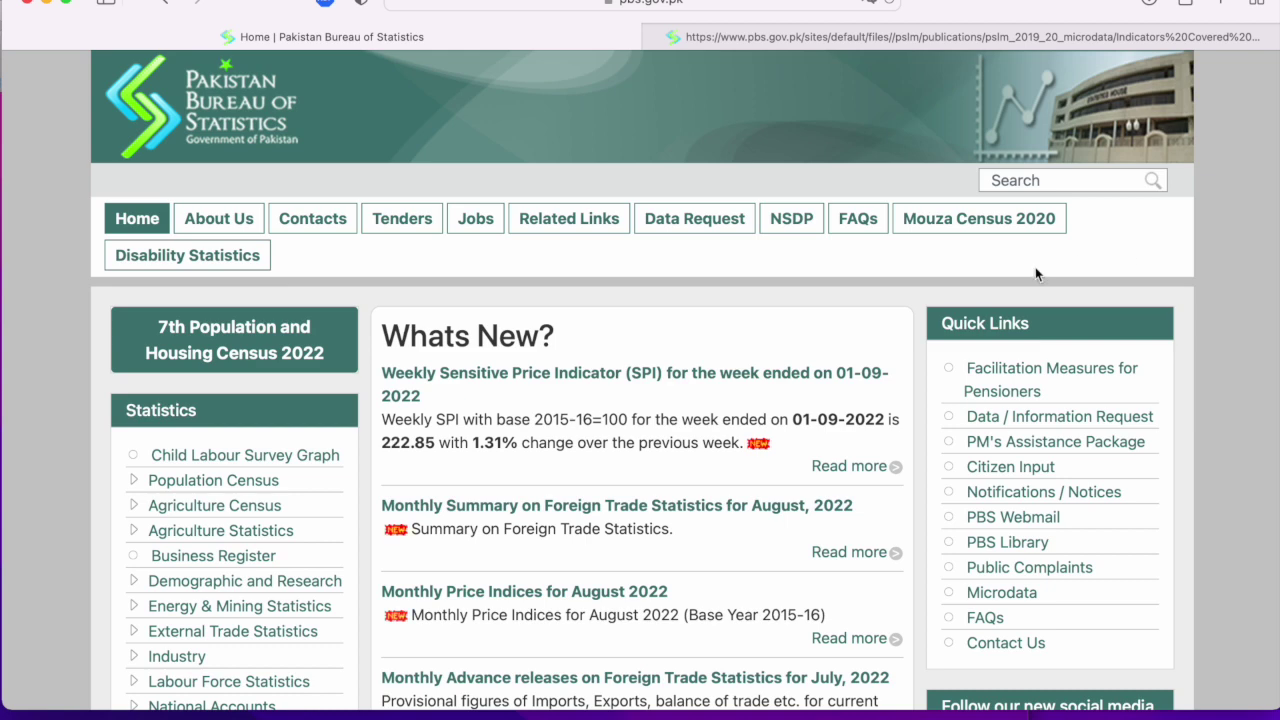
- Scroll the PBS home page down to the Statistics list with Pakistan Social And Living Standards Measurement
scroll(728, 384, down, 3)
scroll(728, 390, down, 2)
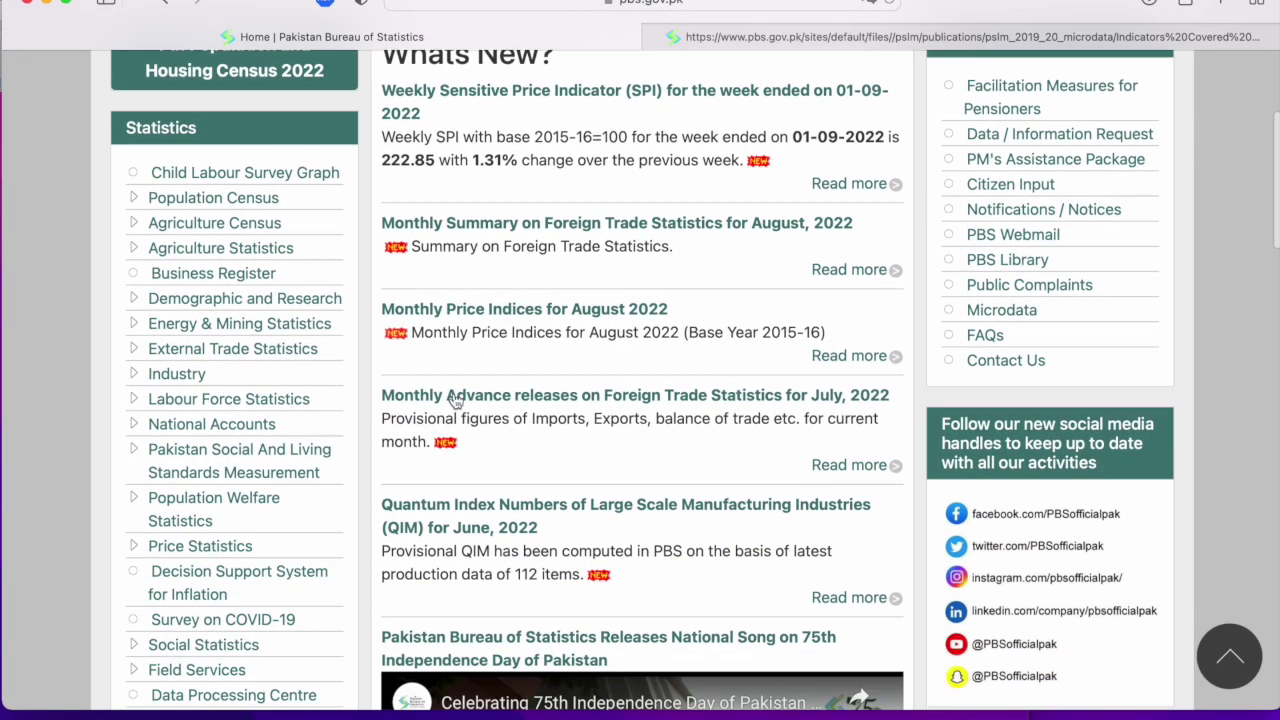
- Open the Pakistan Social And Living Standards Measurement page and briefly highlight its 15-indicators sentence
click(237, 453)
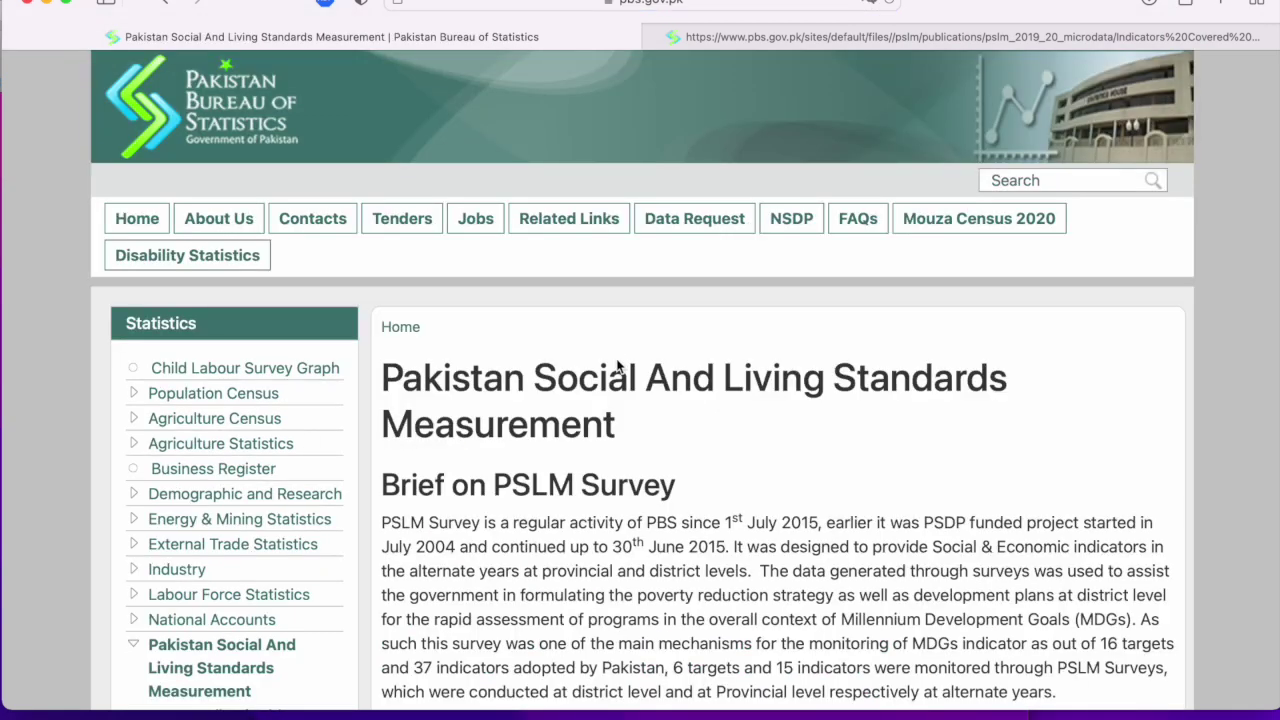
scroll(733, 497, down, 1)
scroll(733, 497, down, 5)
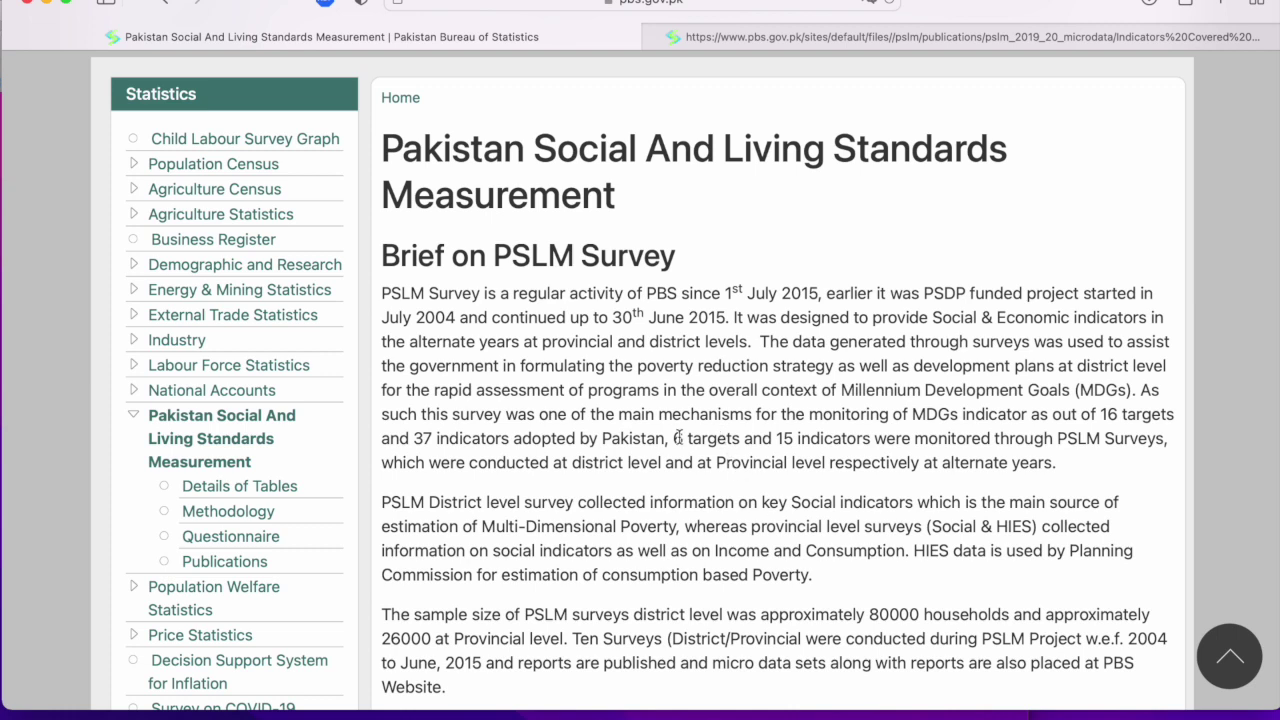
drag(776, 440, 786, 452)
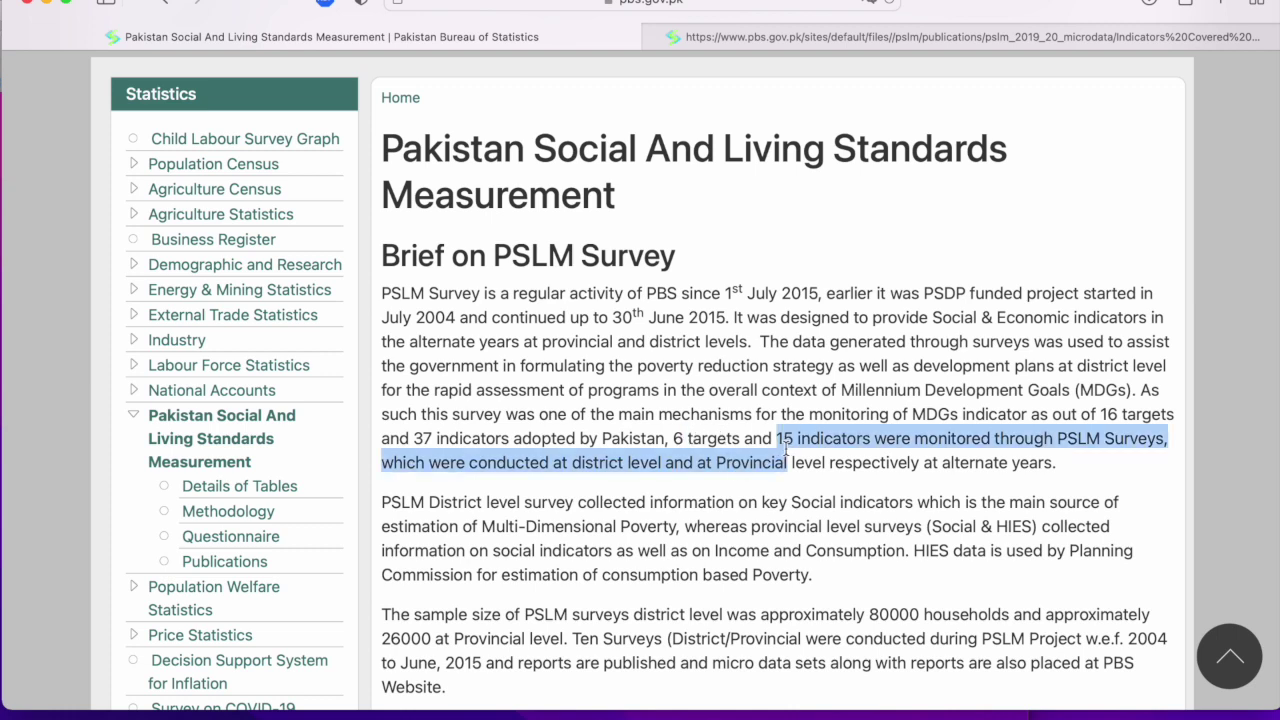
click(799, 465)
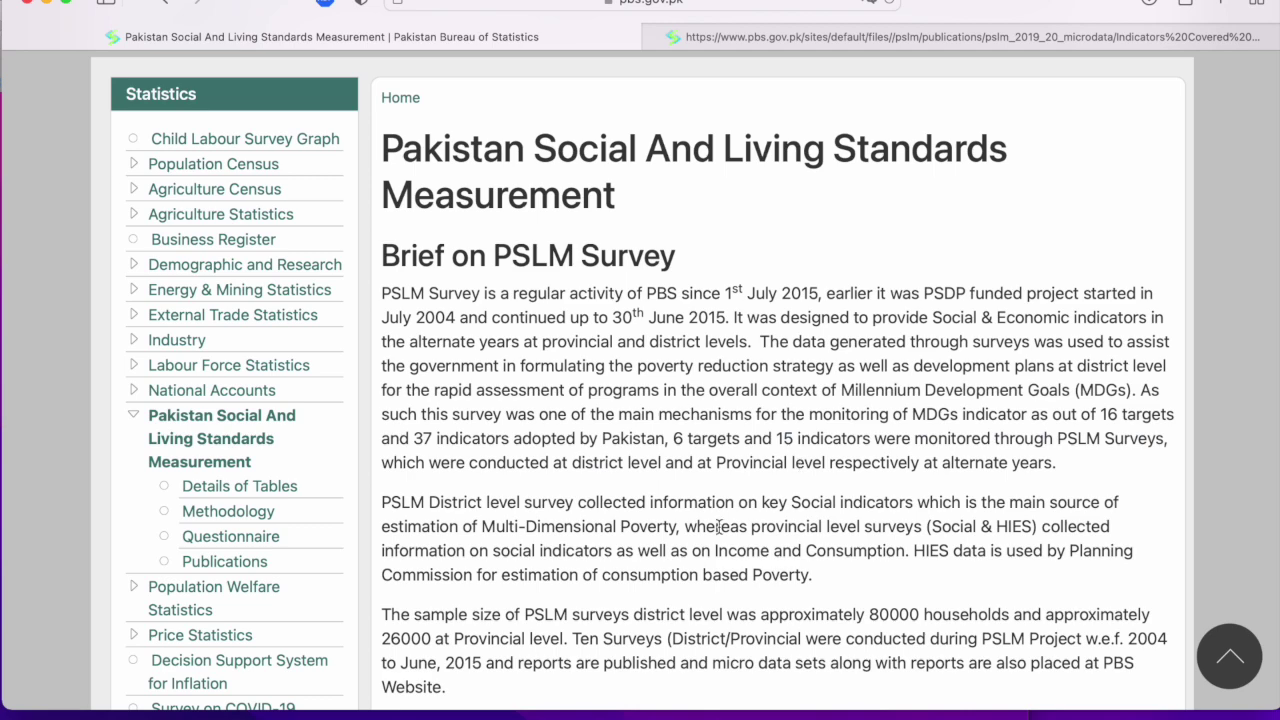
- Scroll down the PSLM page to its Publications list of survey reports
scroll(718, 528, down, 8)
scroll(718, 528, down, 10)
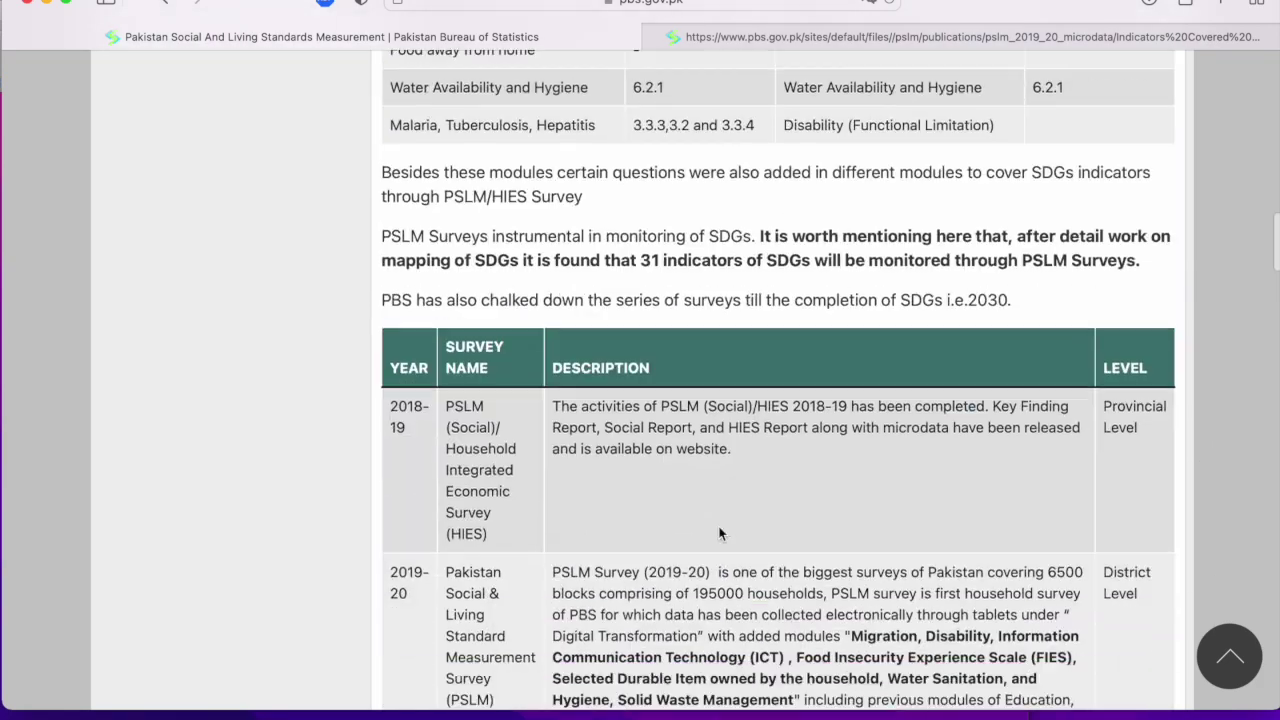
scroll(718, 533, down, 10)
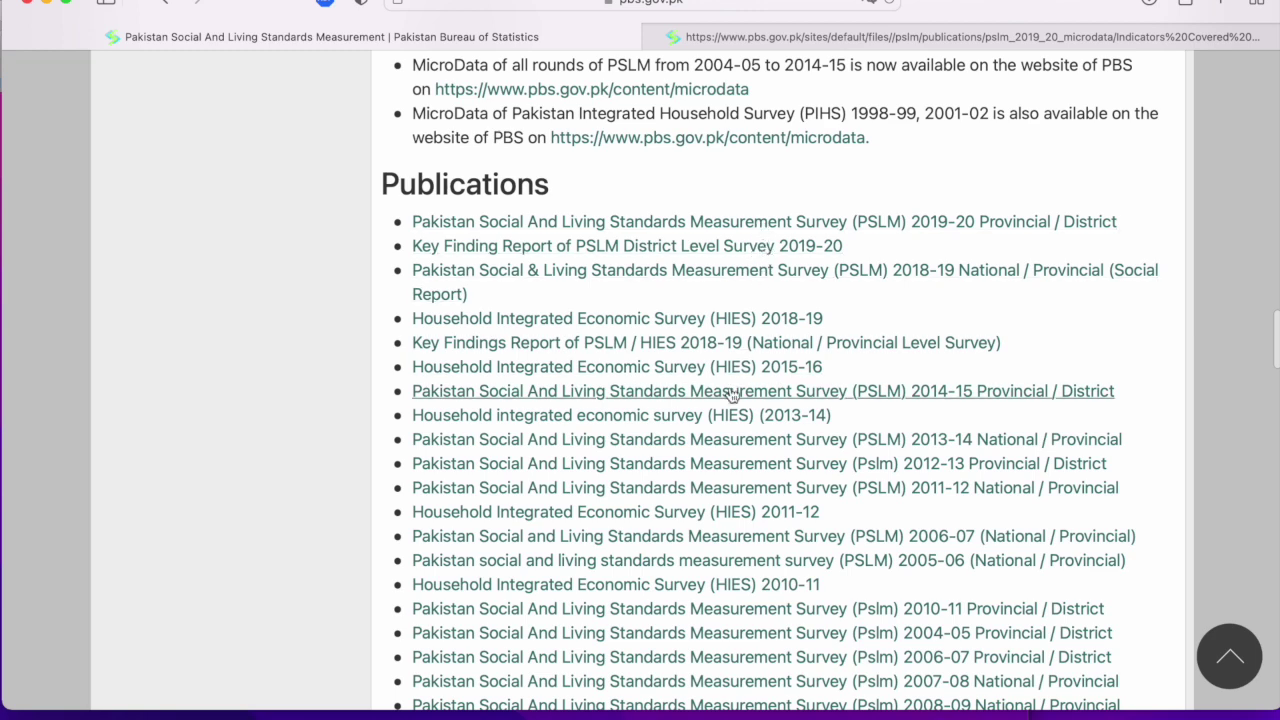
scroll(727, 494, down, 5)
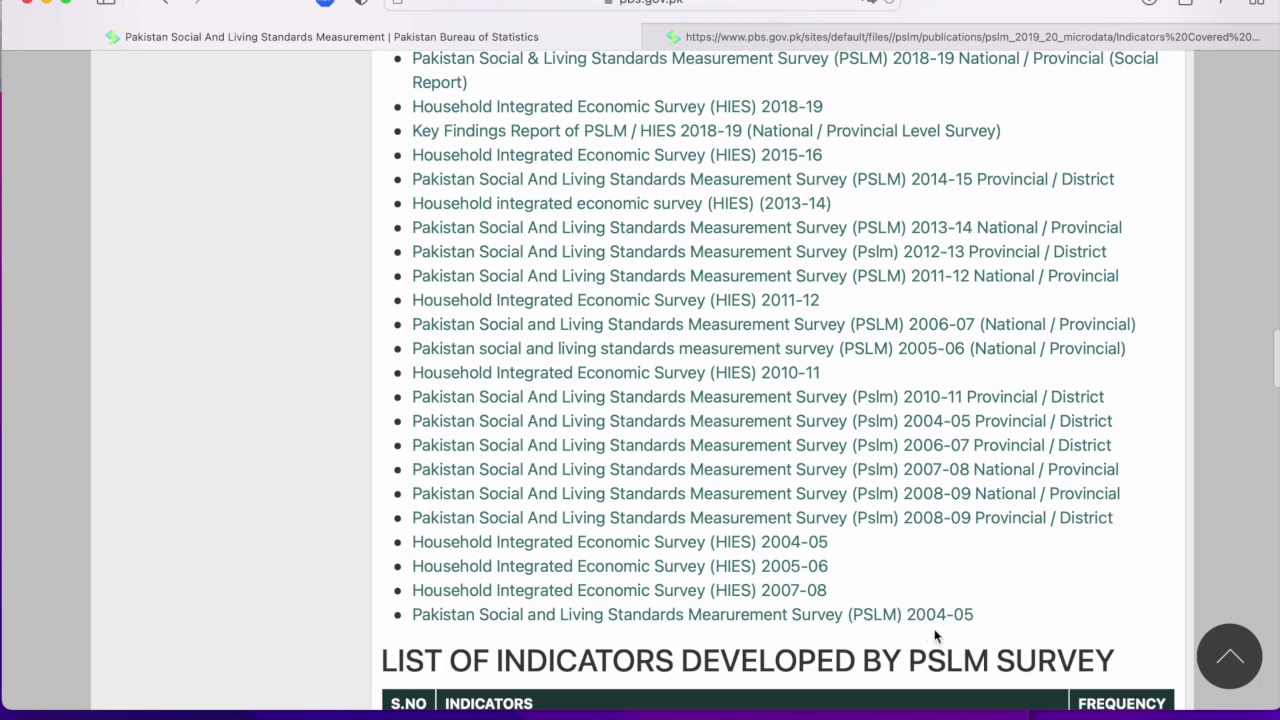
scroll(949, 533, up, 8)
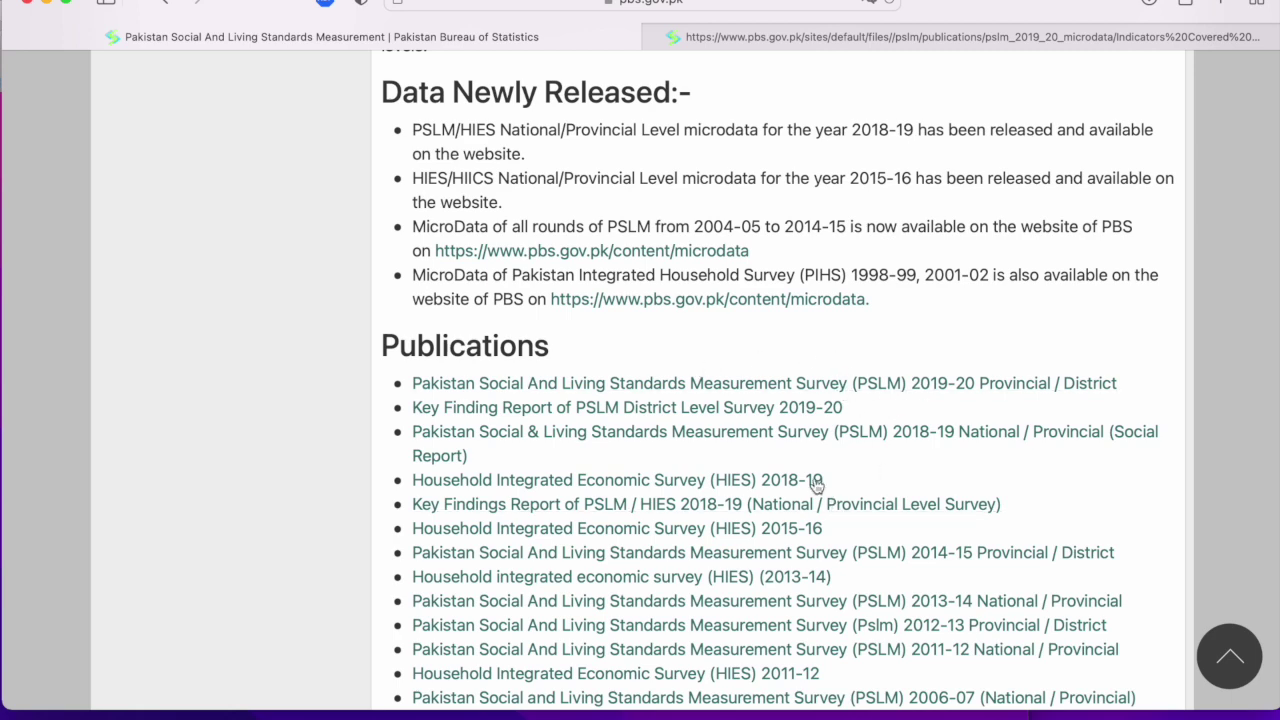
scroll(752, 336, down, 2)
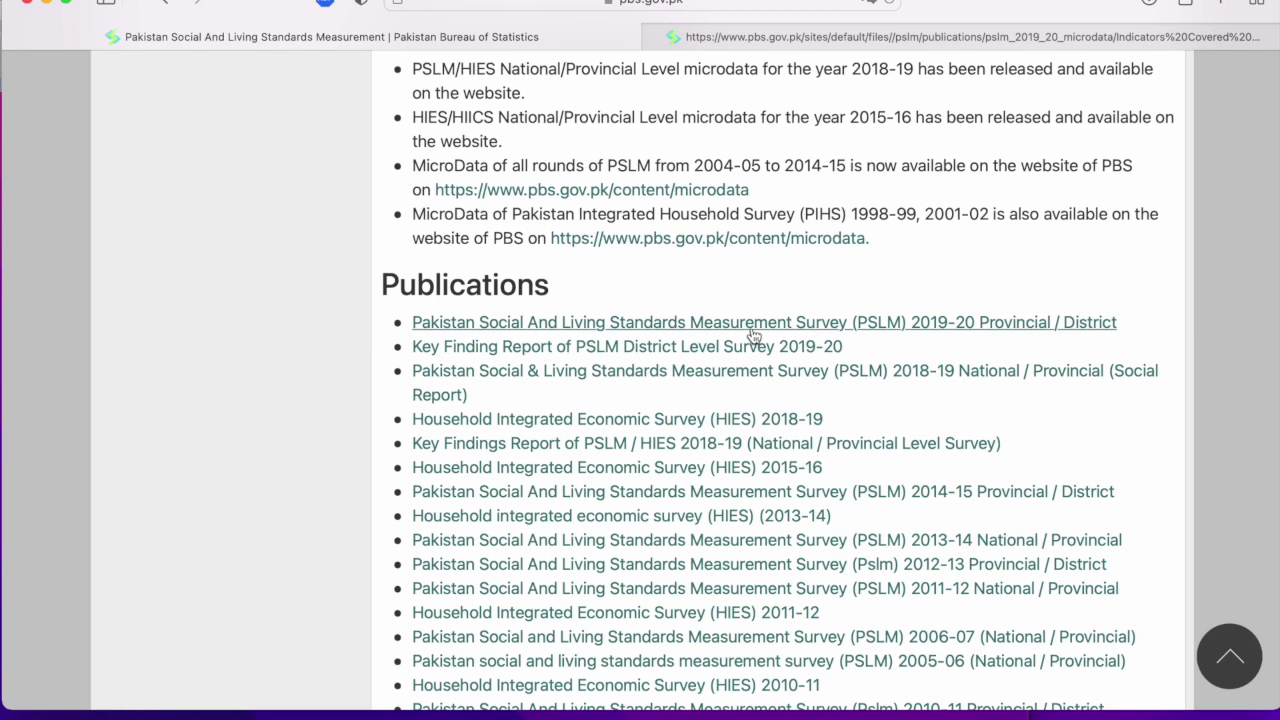
scroll(712, 464, down, 5)
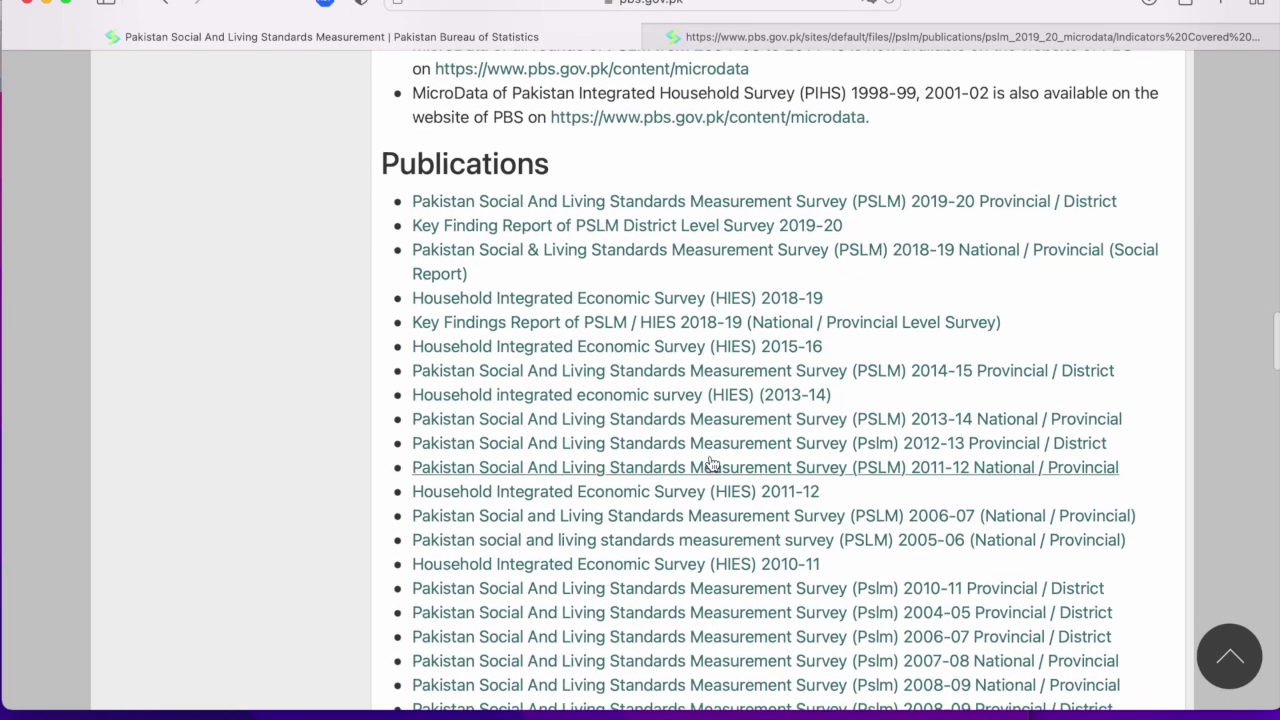
scroll(712, 462, down, 2)
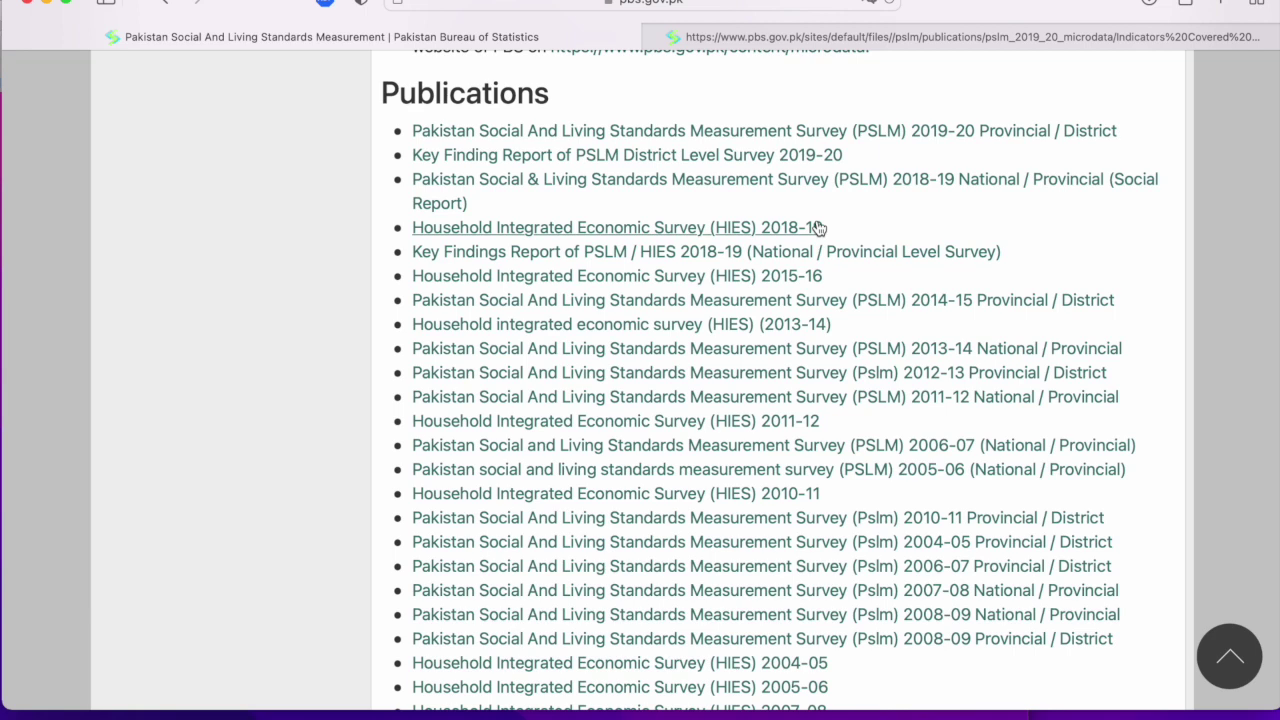
scroll(817, 228, up, 10)
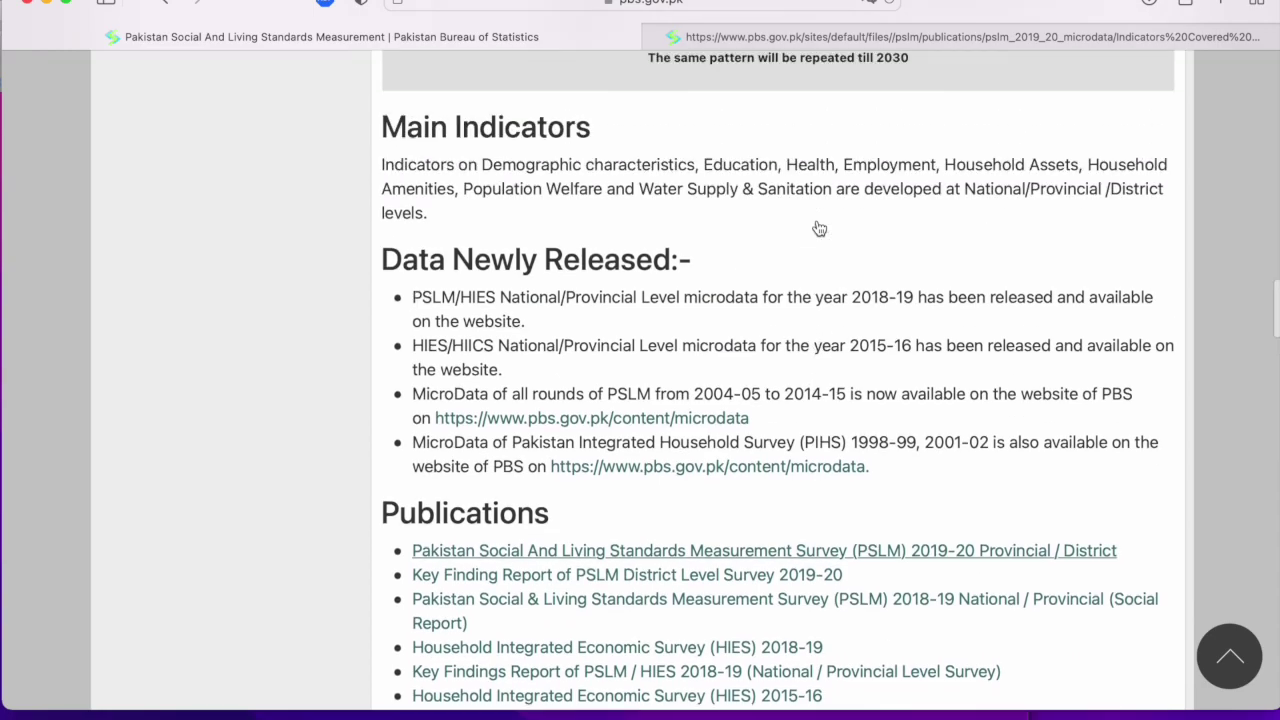
scroll(817, 228, up, 15)
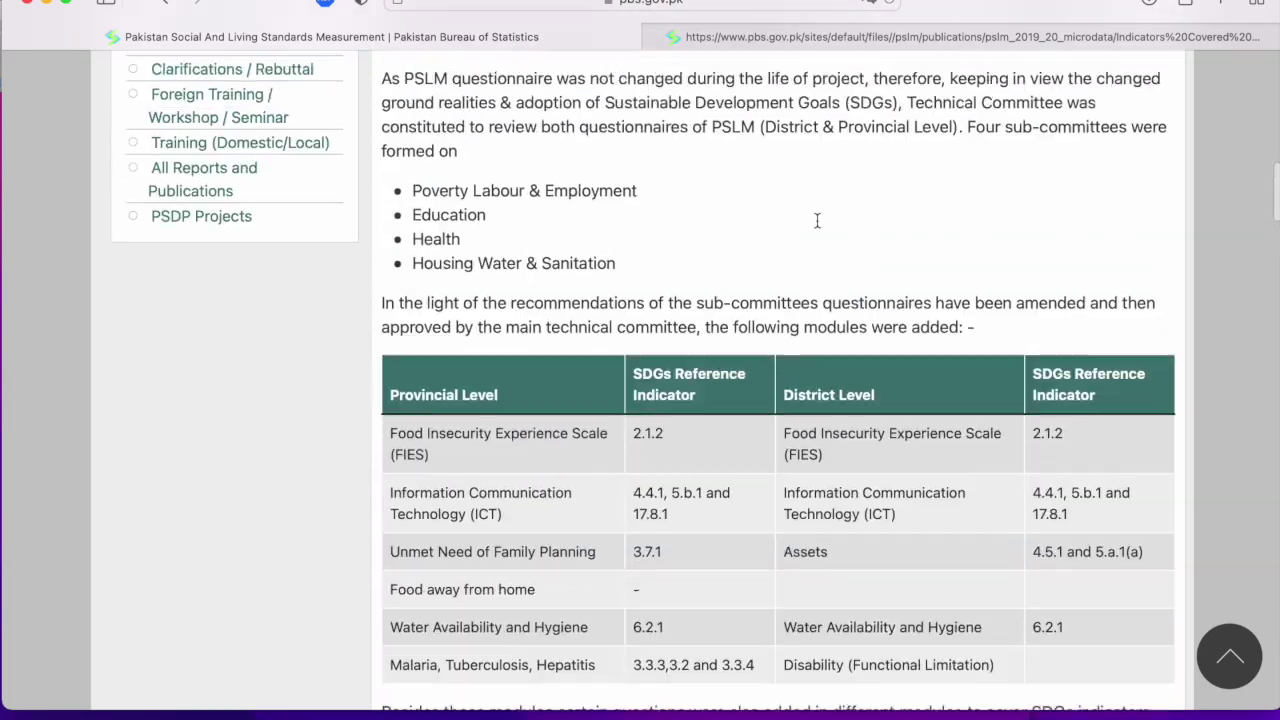
scroll(817, 220, up, 3)
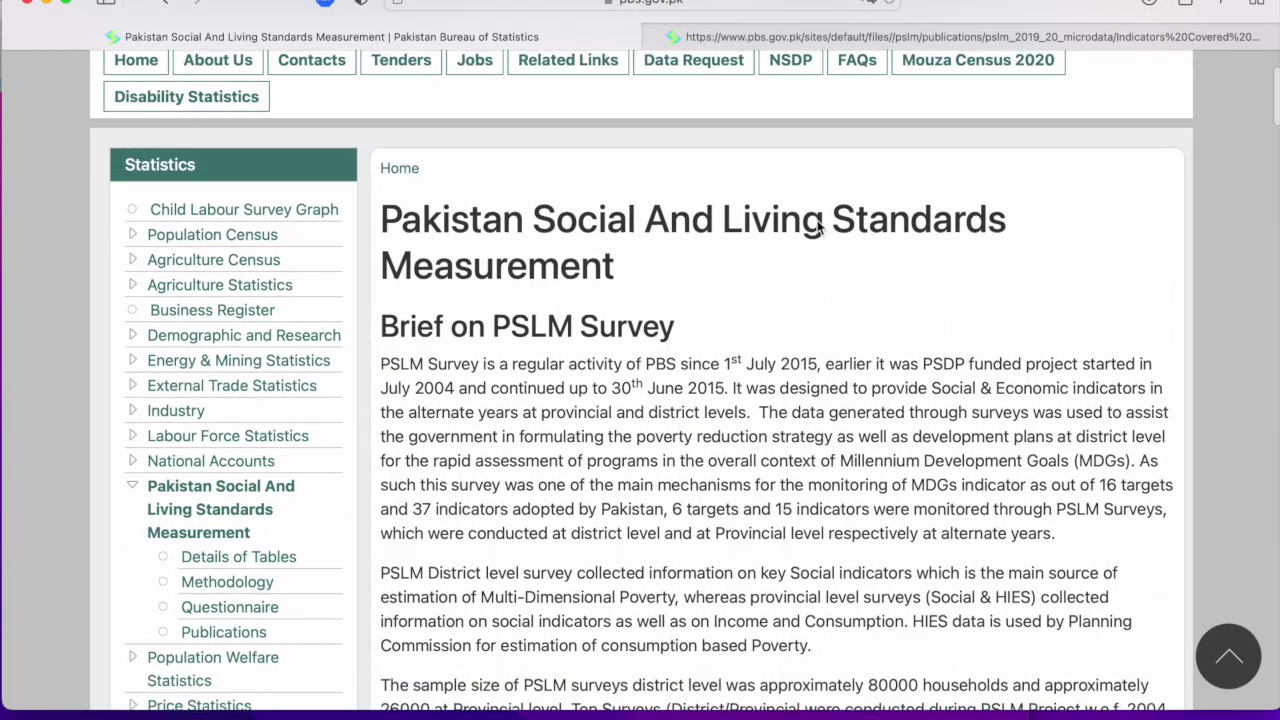
scroll(816, 220, down, 1)
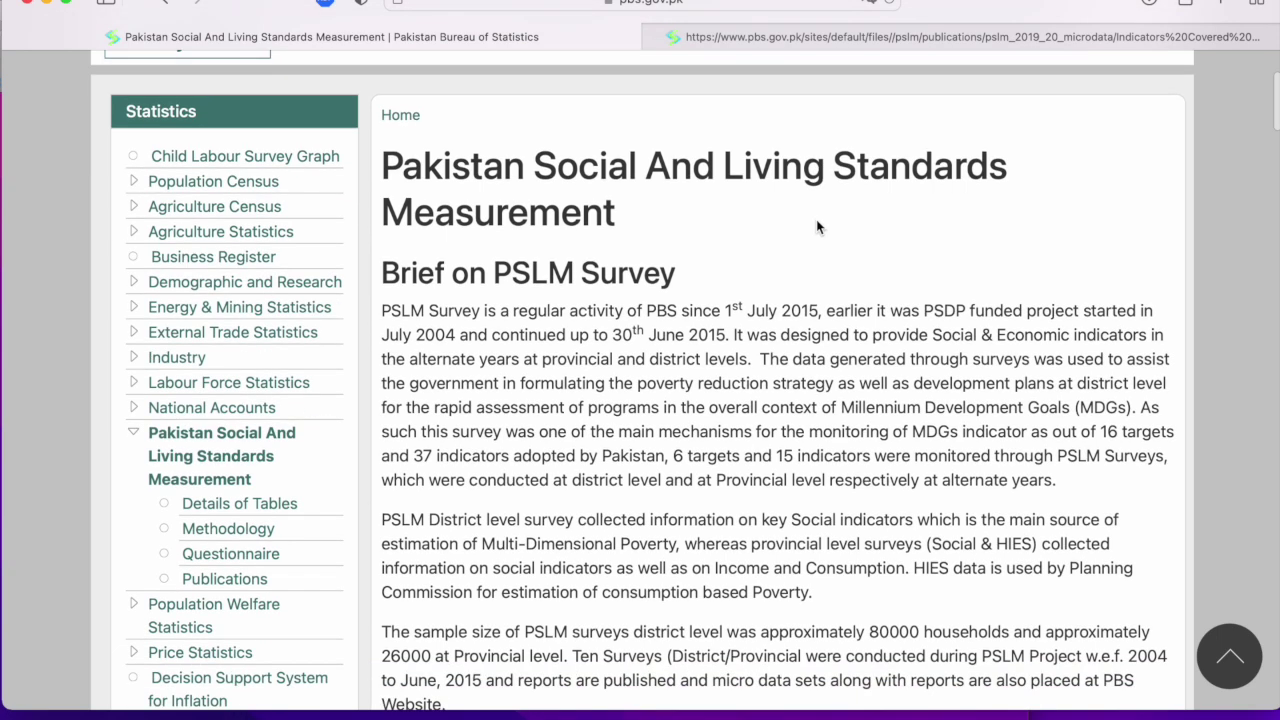
scroll(816, 220, down, 1)
scroll(816, 222, down, 1)
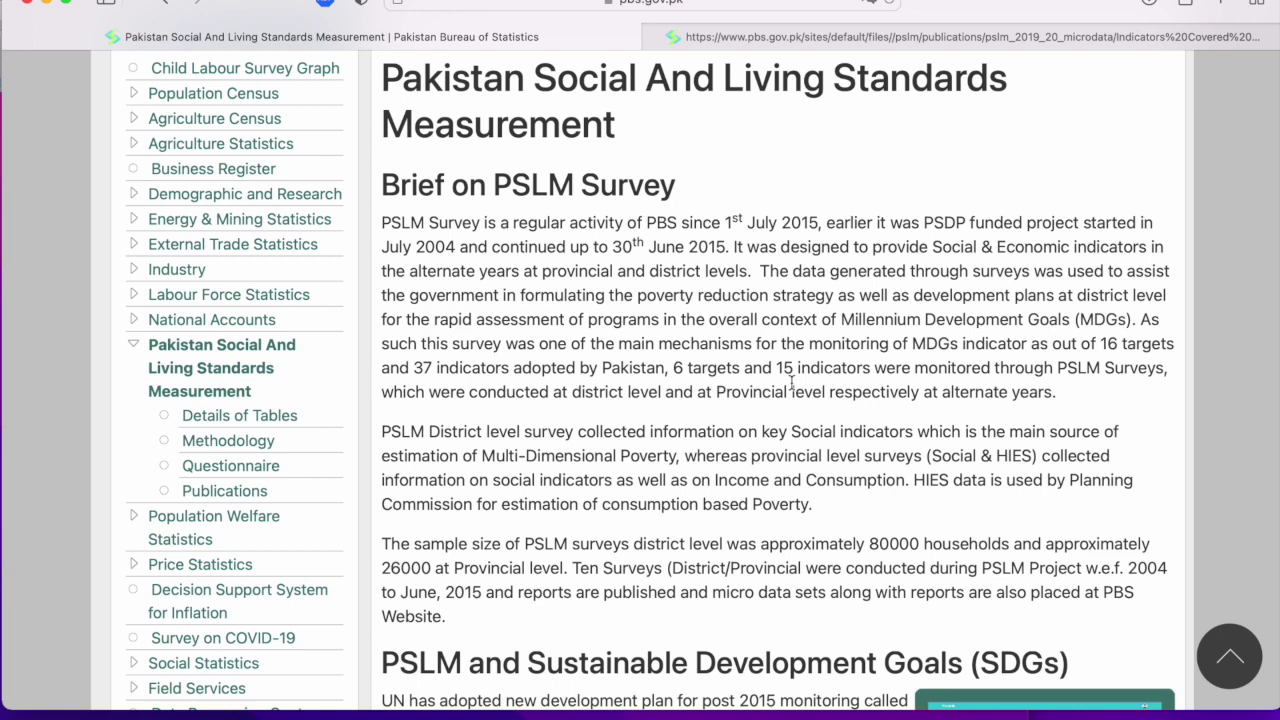
drag(926, 344, 950, 344)
click(966, 420)
scroll(964, 413, down, 3)
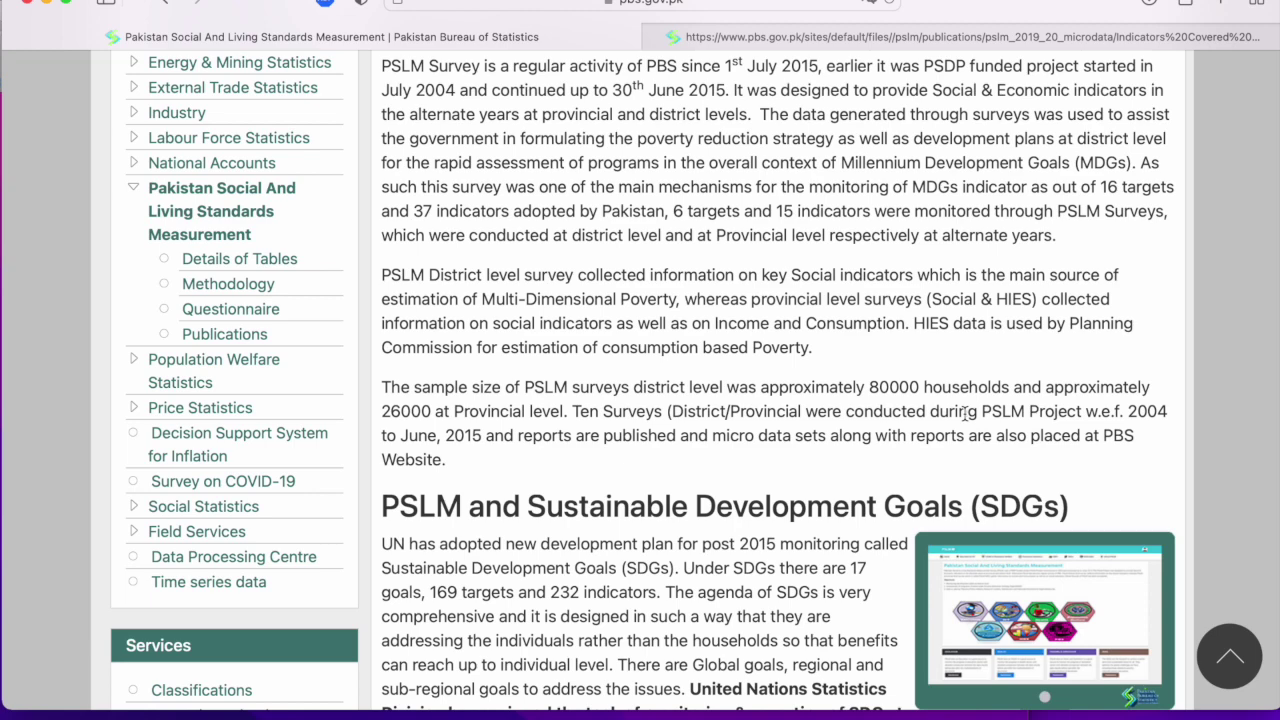
scroll(915, 431, down, 10)
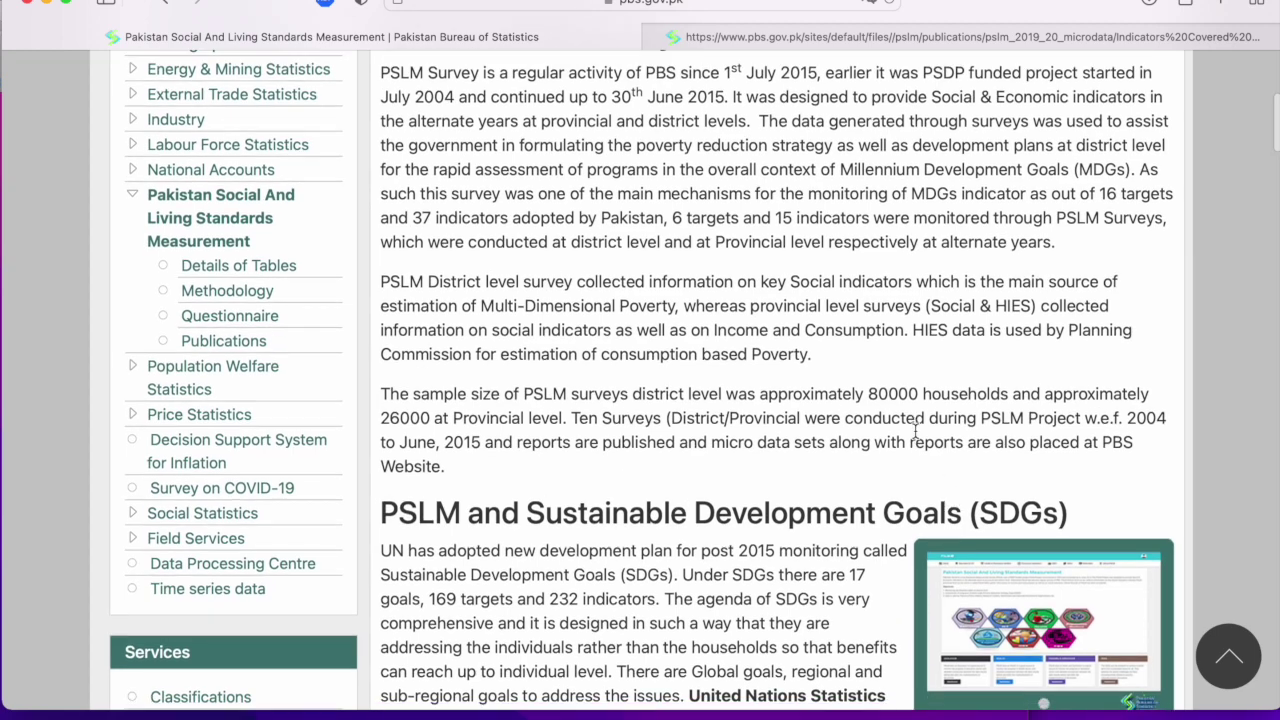
scroll(915, 430, down, 6)
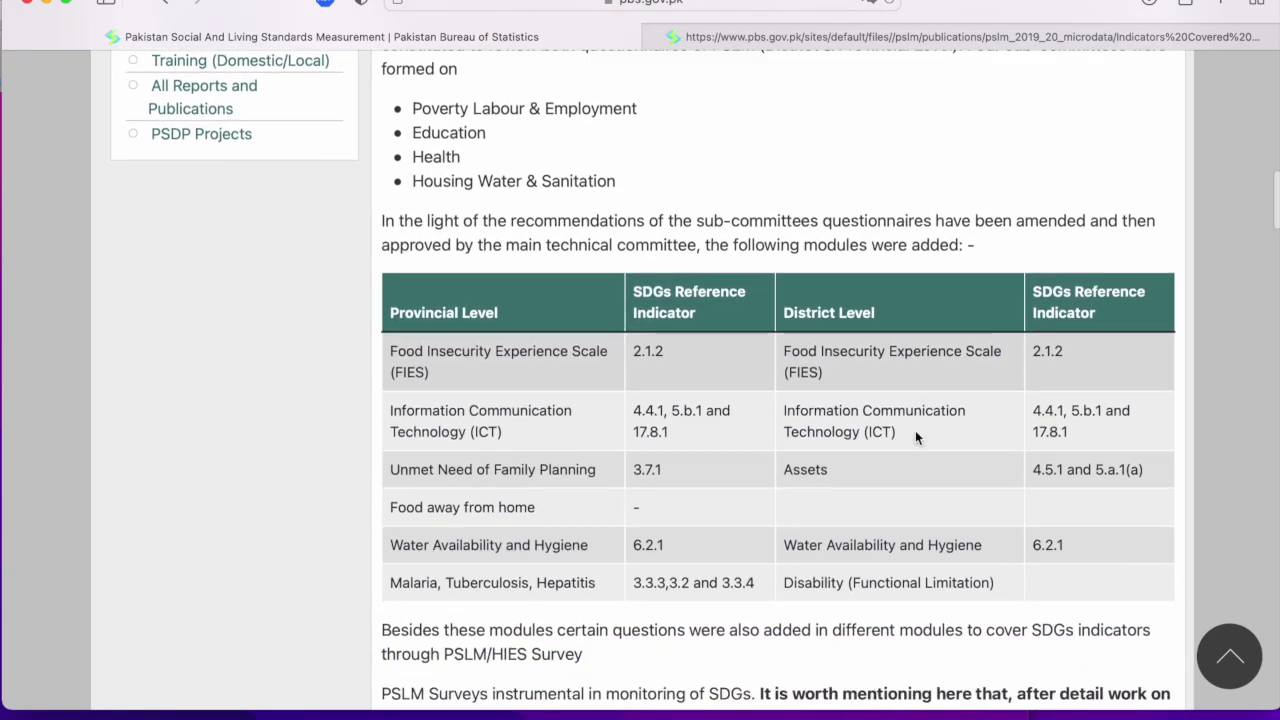
scroll(915, 437, down, 12)
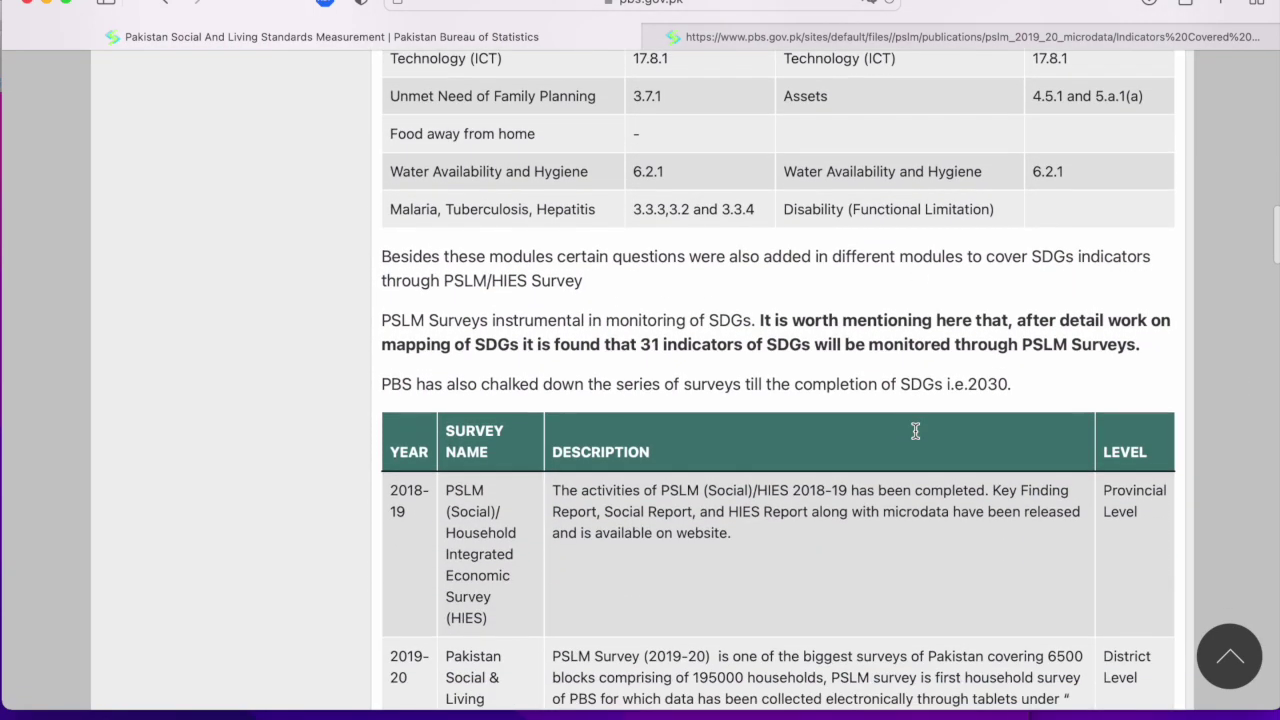
scroll(915, 437, down, 4)
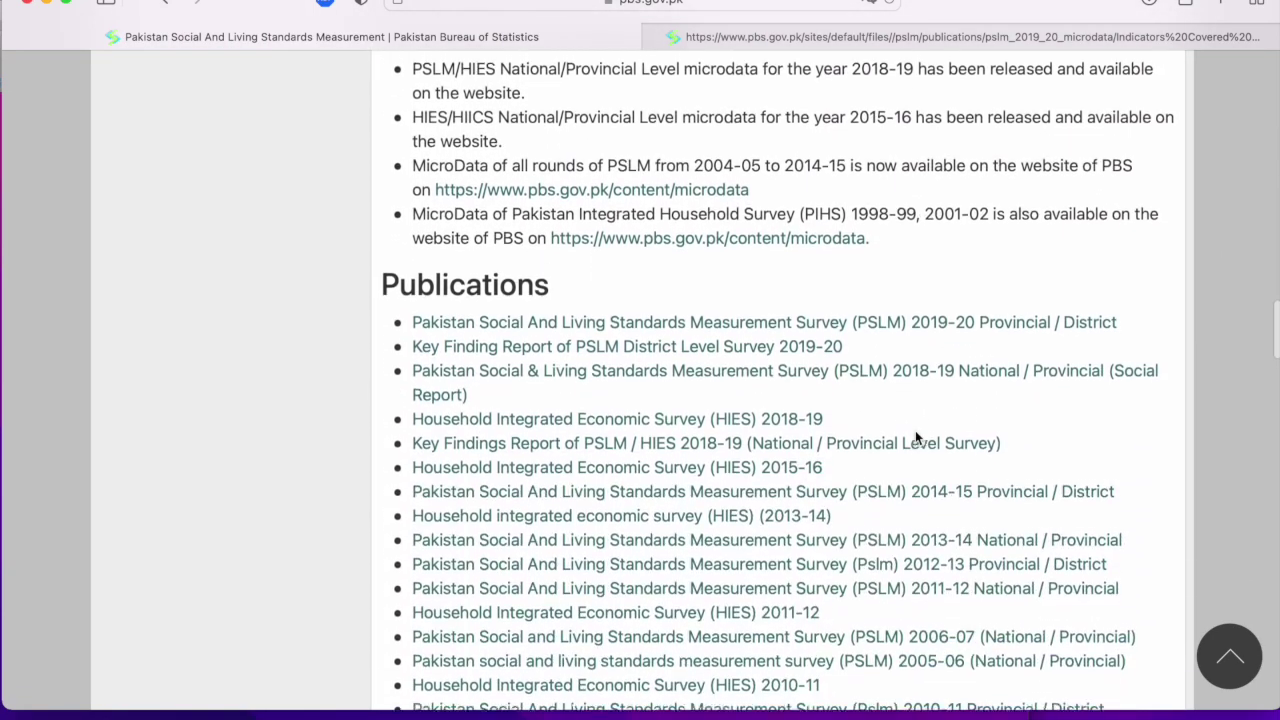
scroll(917, 438, up, 2)
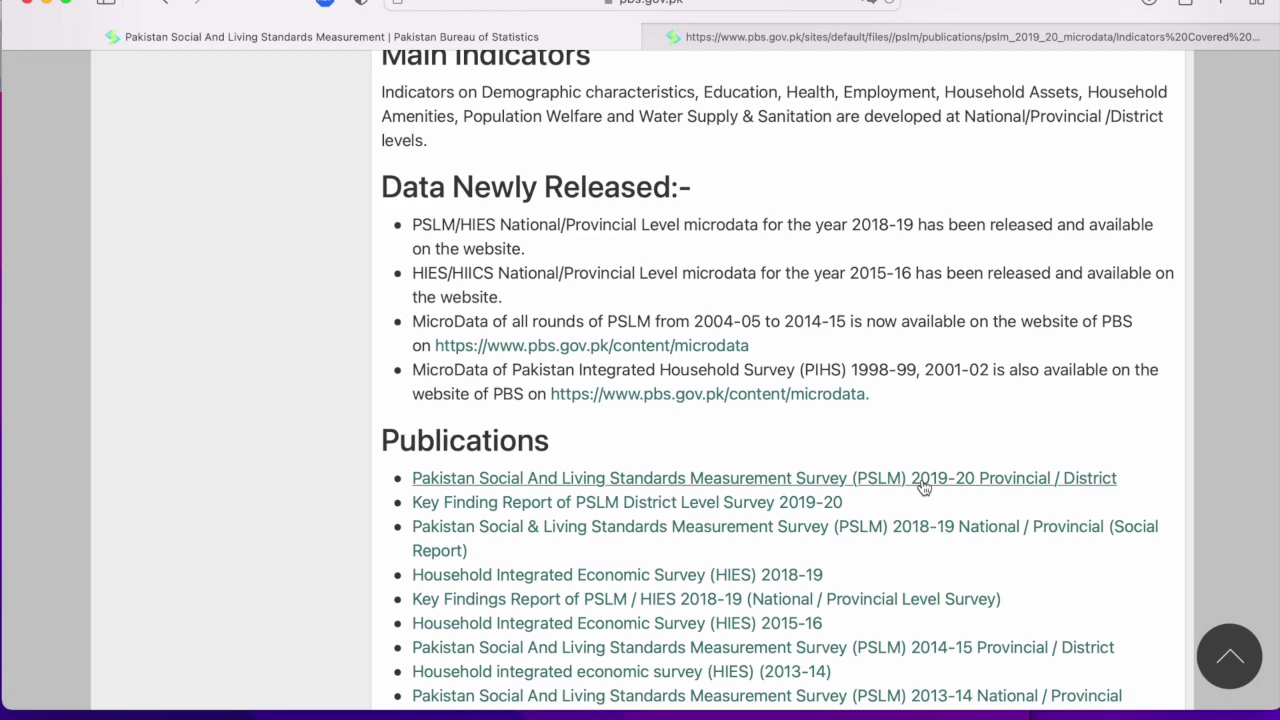
- Open the PSLM 2019-20 Provincial / District publication and bring its report, tables, dashboard and microdata links into view
click(922, 480)
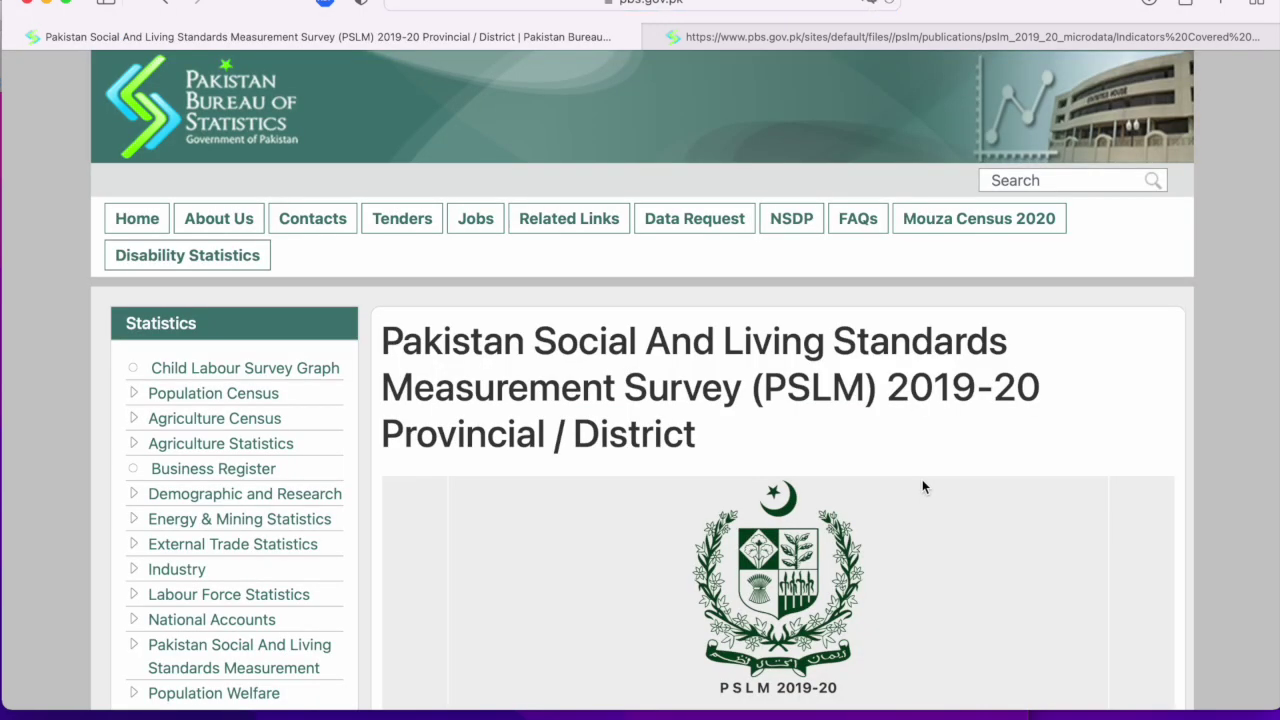
scroll(923, 486, down, 1)
scroll(922, 486, down, 10)
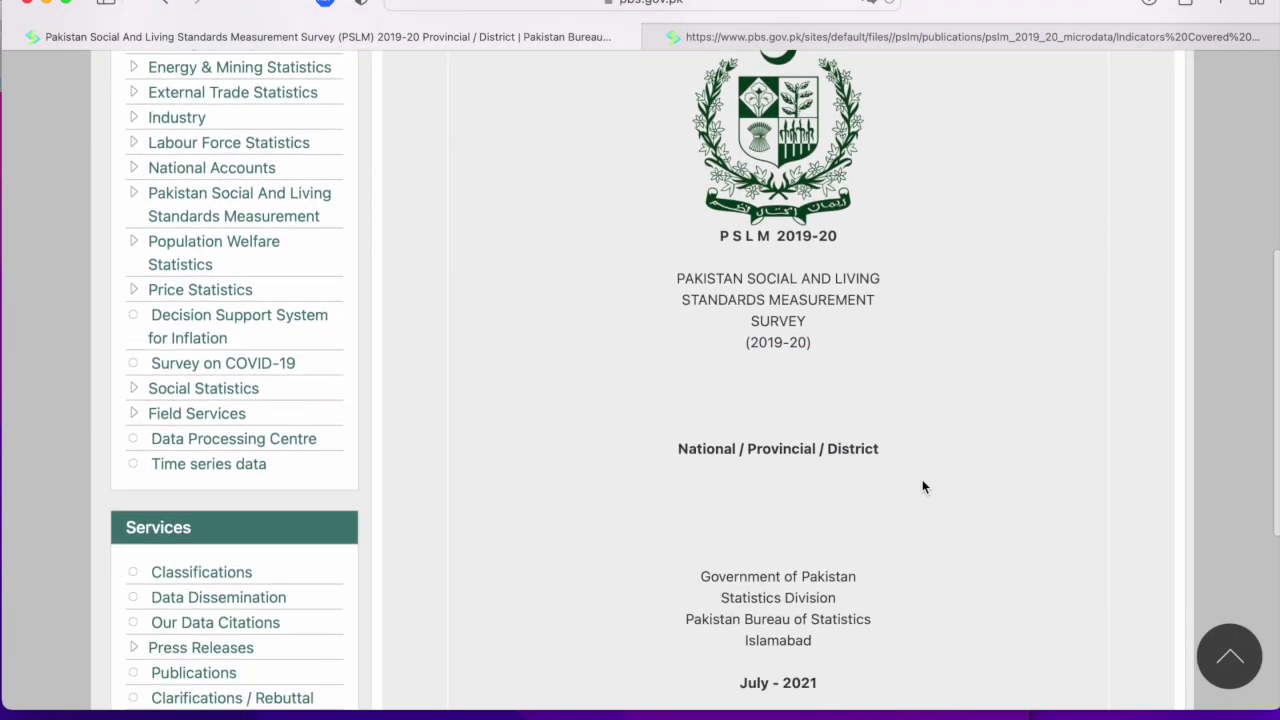
scroll(922, 487, down, 4)
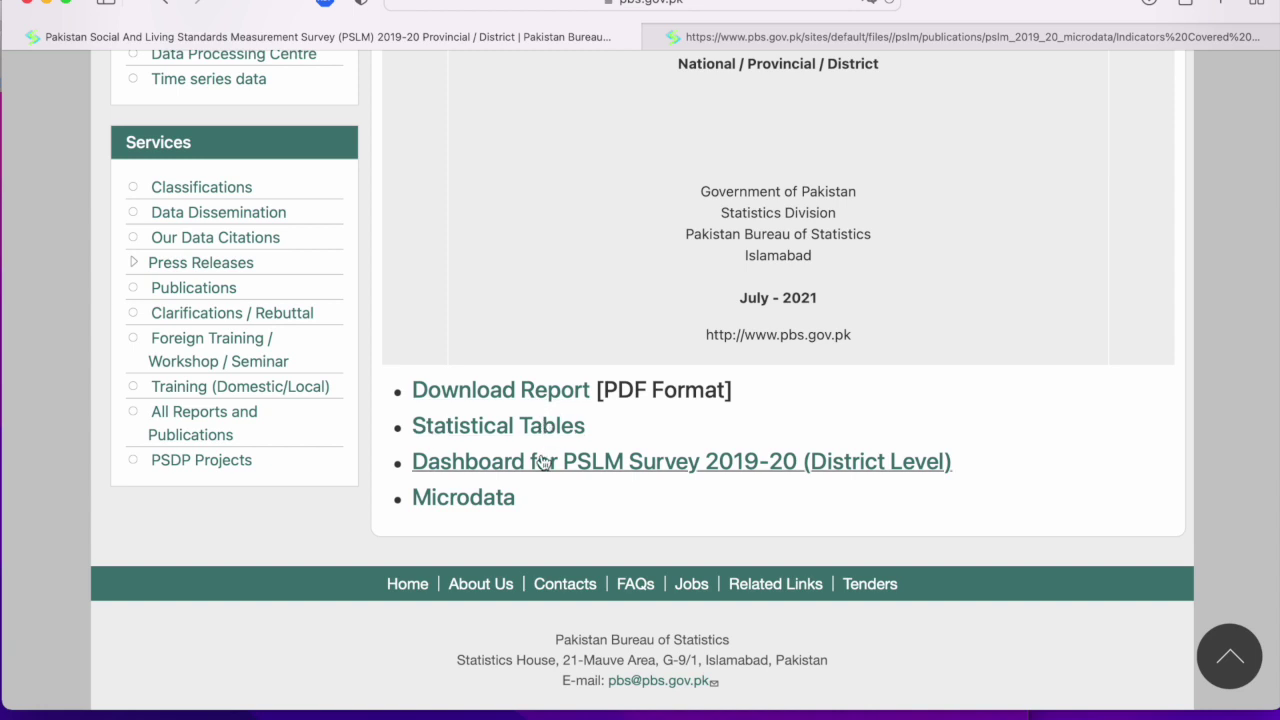
- Open the PSLM 2019-20 Microdata page and from it the District Questionnaires PSLM 2019-20 PDF
click(492, 513)
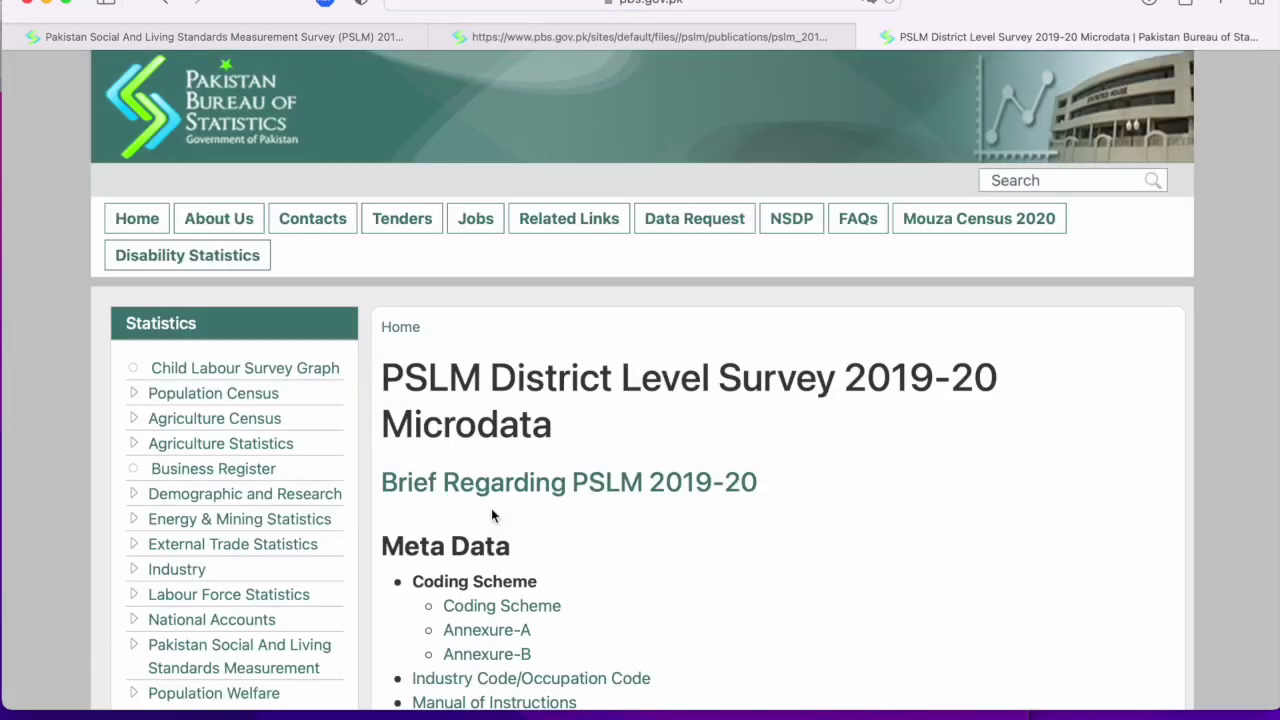
scroll(491, 512, down, 5)
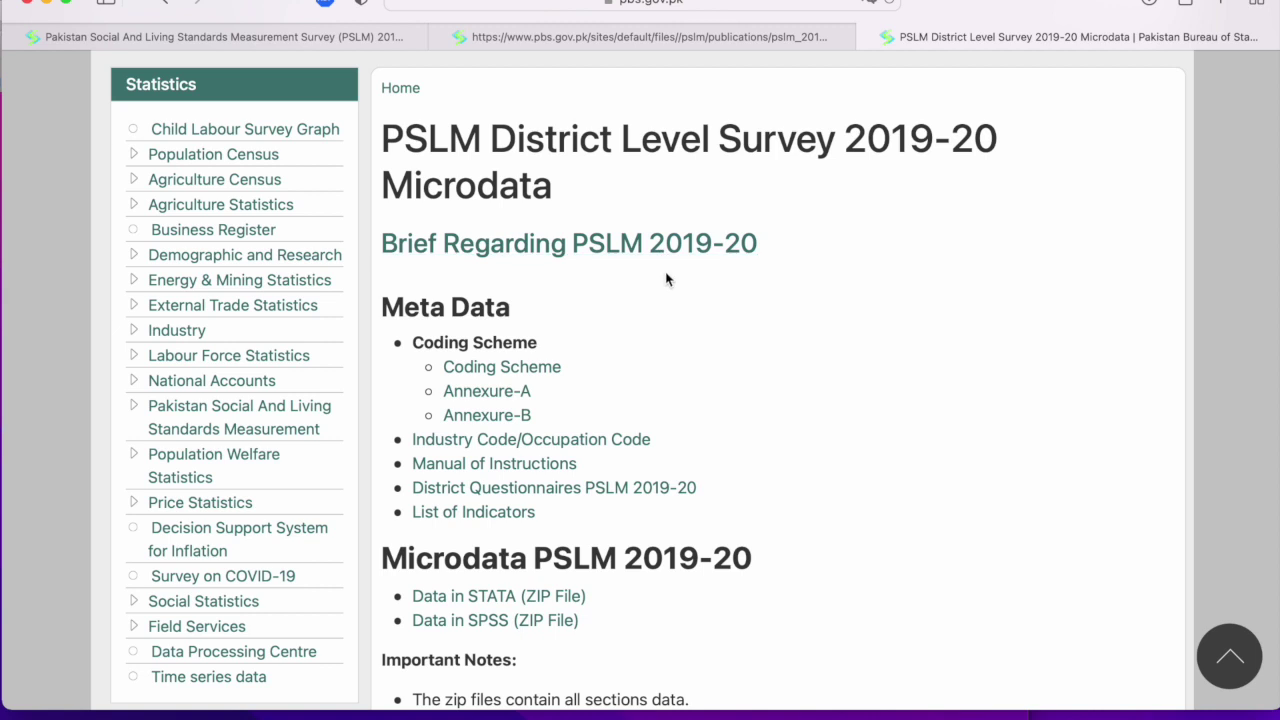
scroll(669, 306, down, 1)
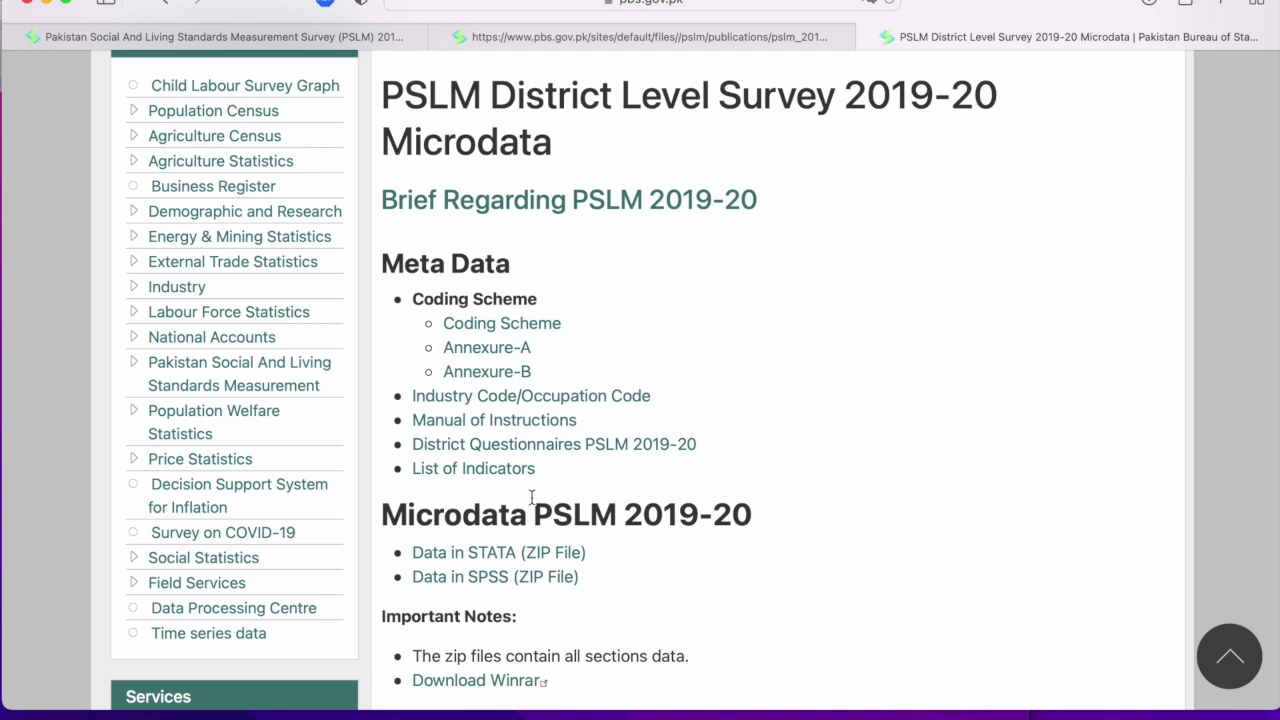
click(609, 450)
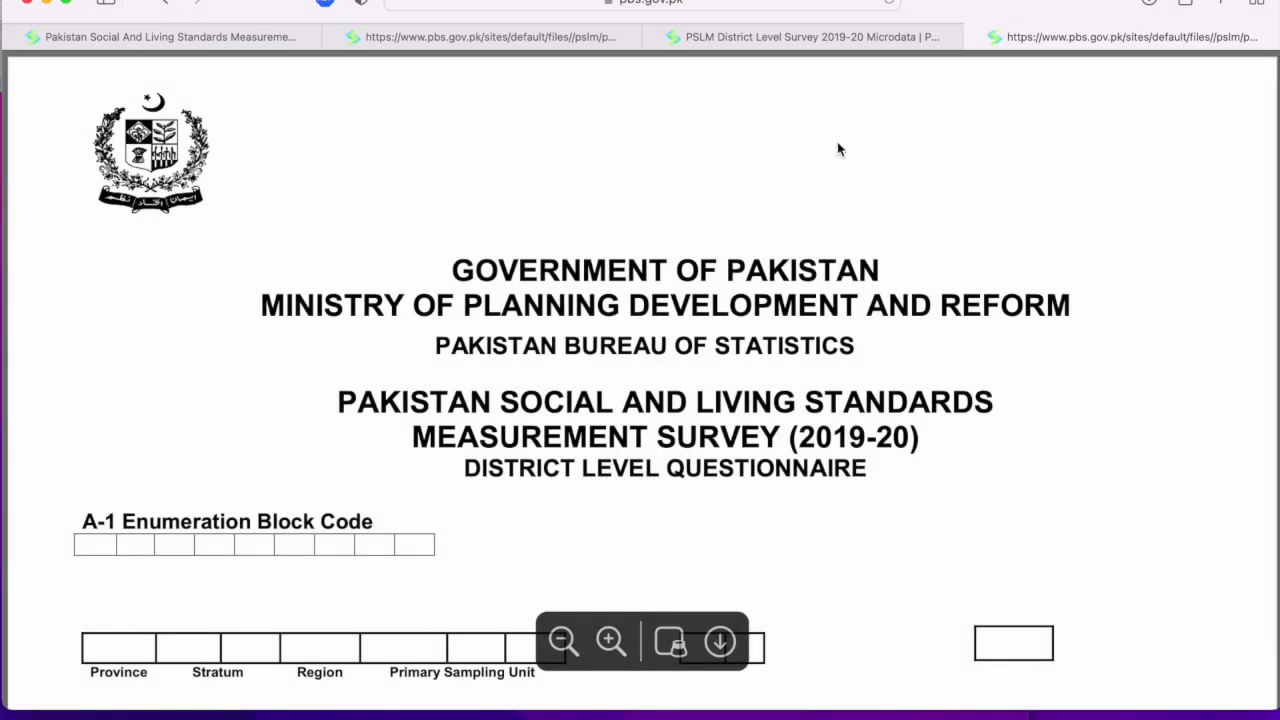
- Switch tabs back to the Provincial/District page with its Download Report PDF link showing
click(860, 37)
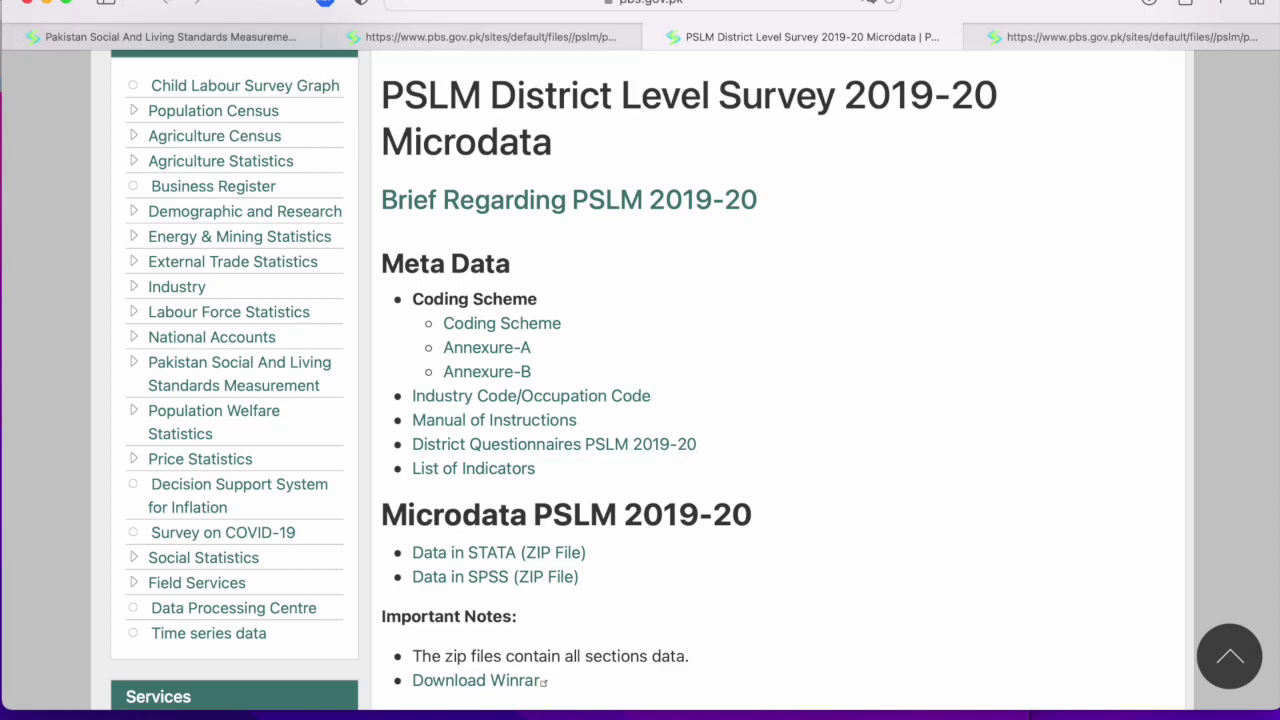
click(416, 37)
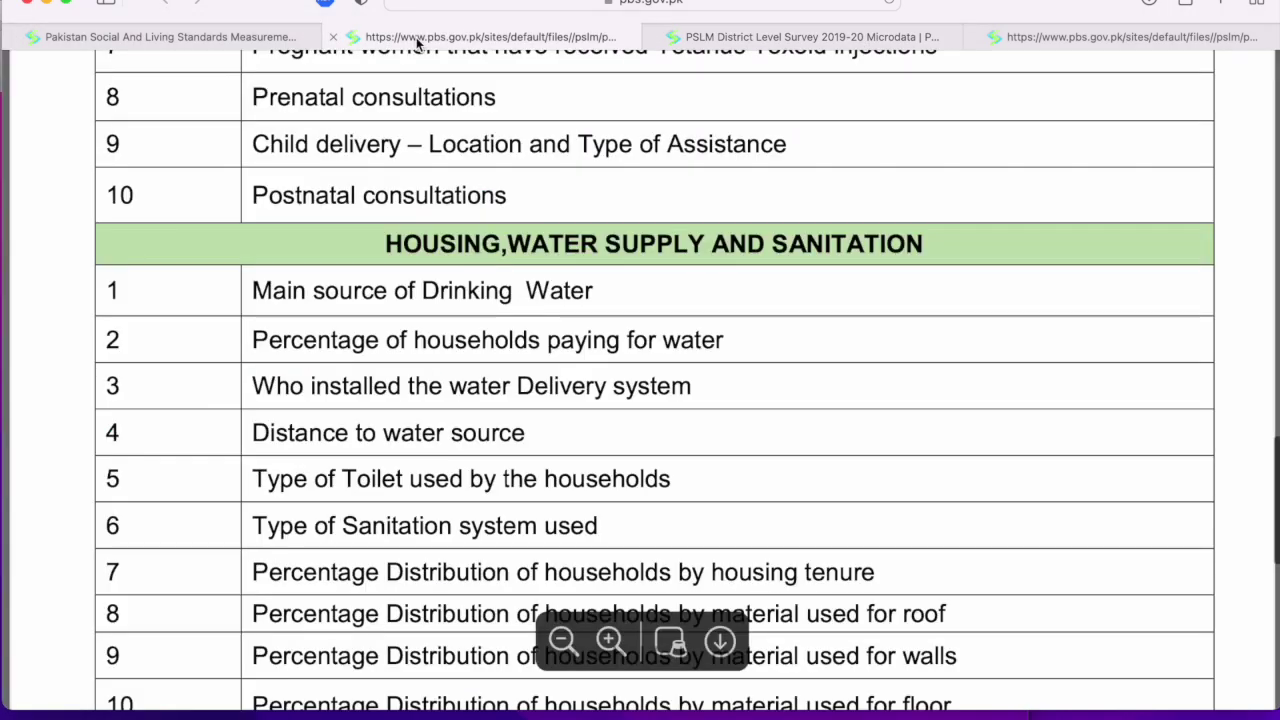
click(690, 40)
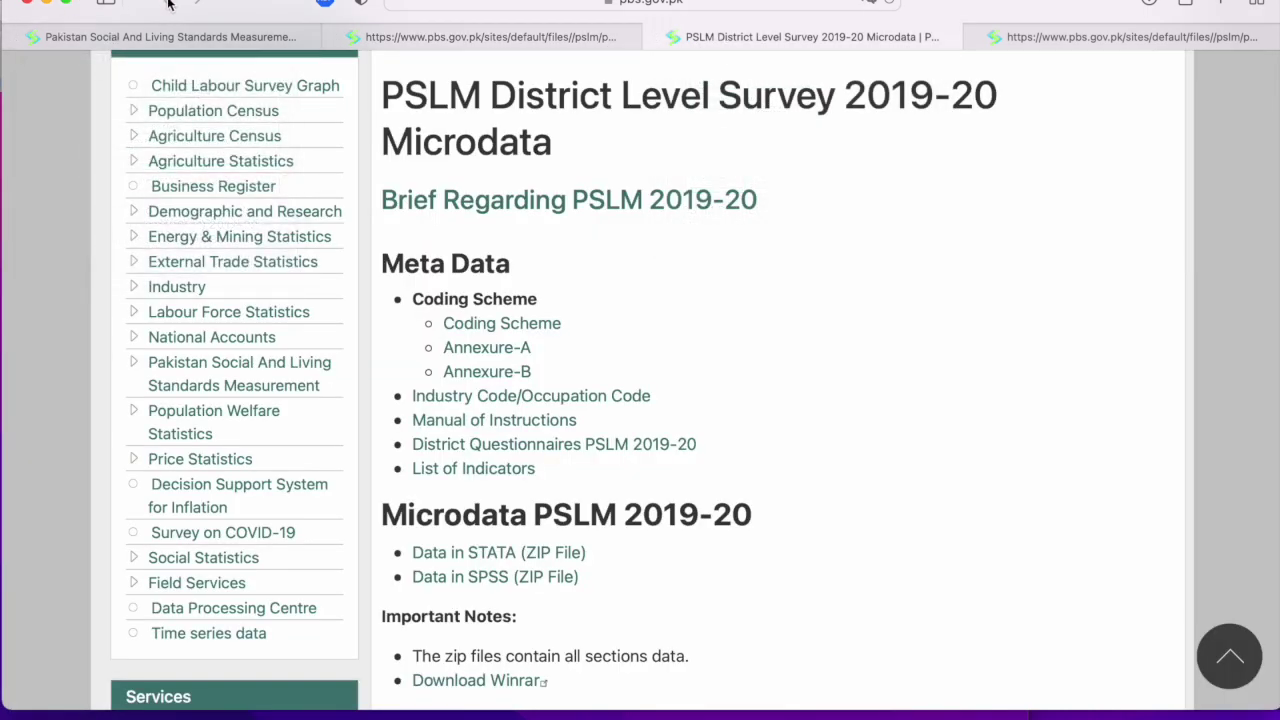
scroll(645, 160, up, 5)
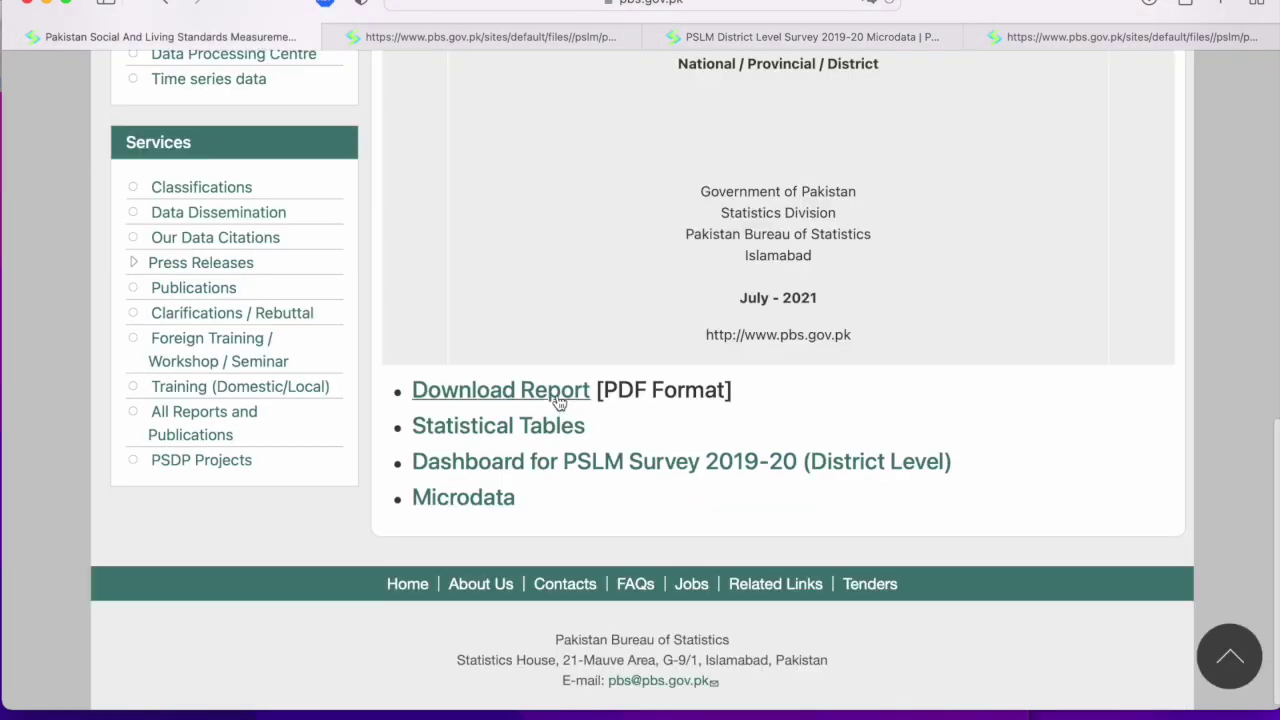
- Open the PSLM district report PDF and skim its Table of Contents
click(555, 396)
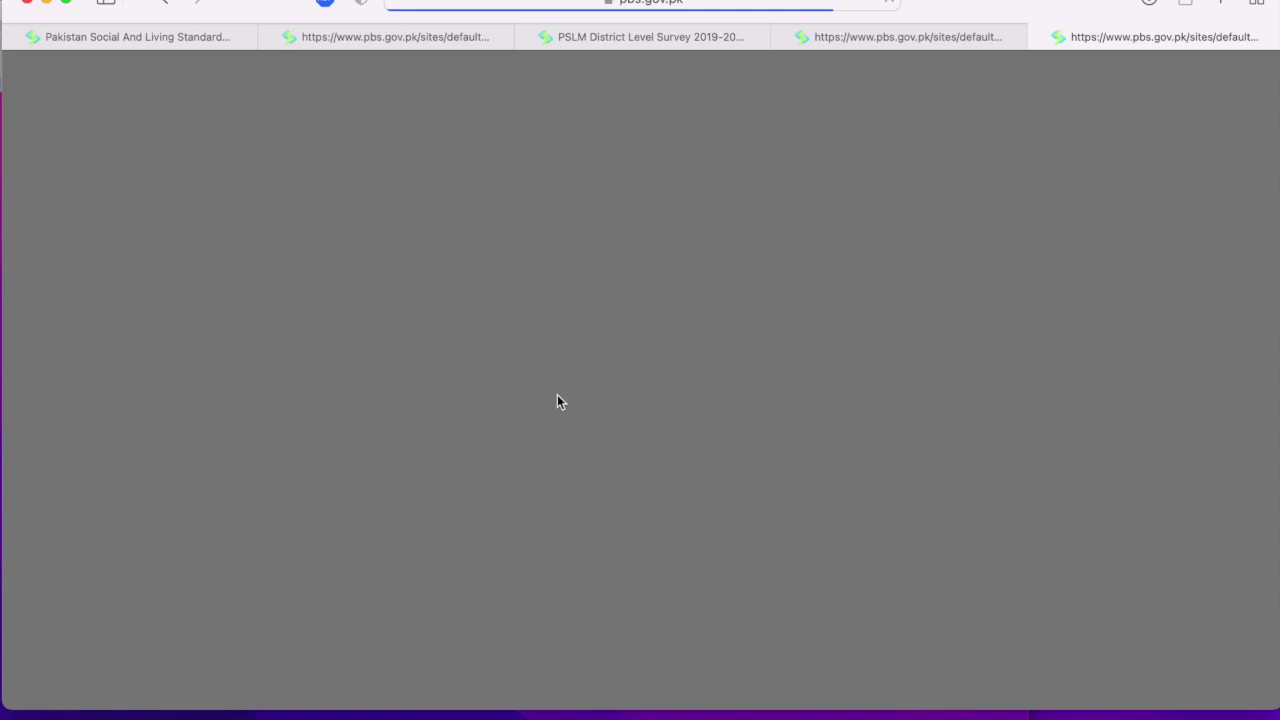
scroll(557, 395, down, 4)
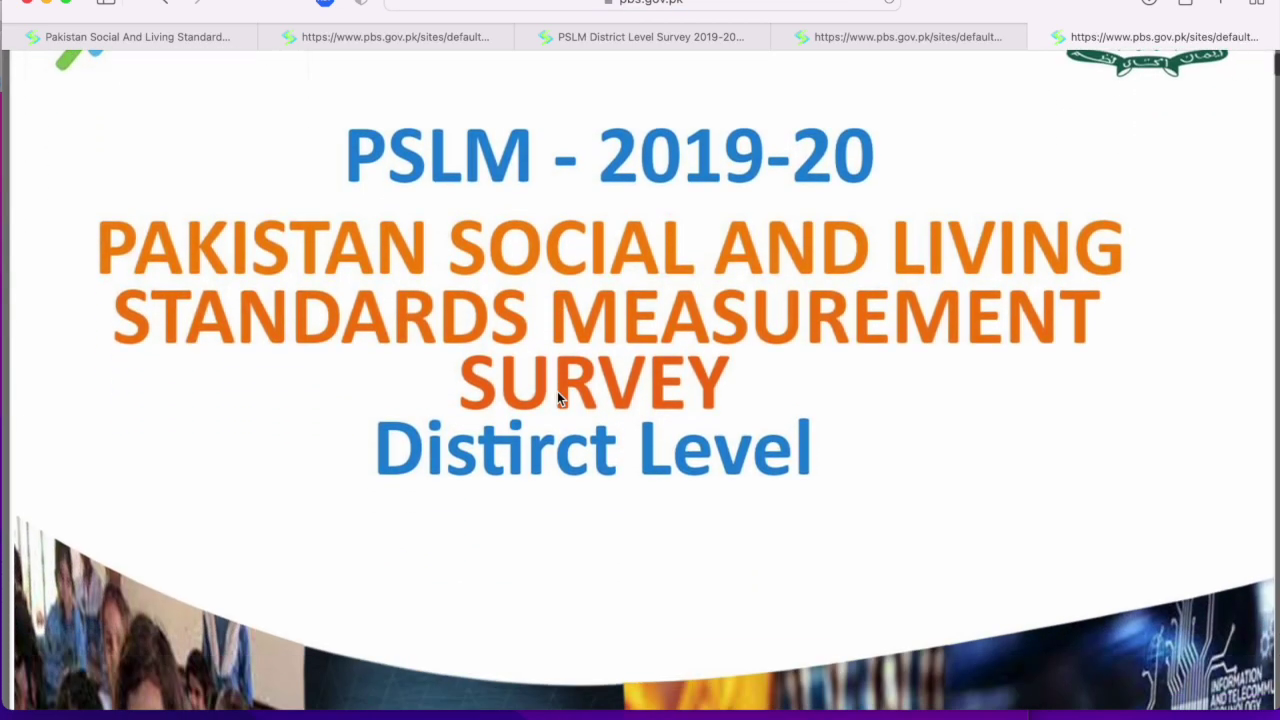
scroll(557, 391, down, 5)
ctrl+scroll(557, 391, down, 5)
scroll(559, 398, up, 2)
scroll(558, 398, down, 6)
scroll(558, 398, down, 15)
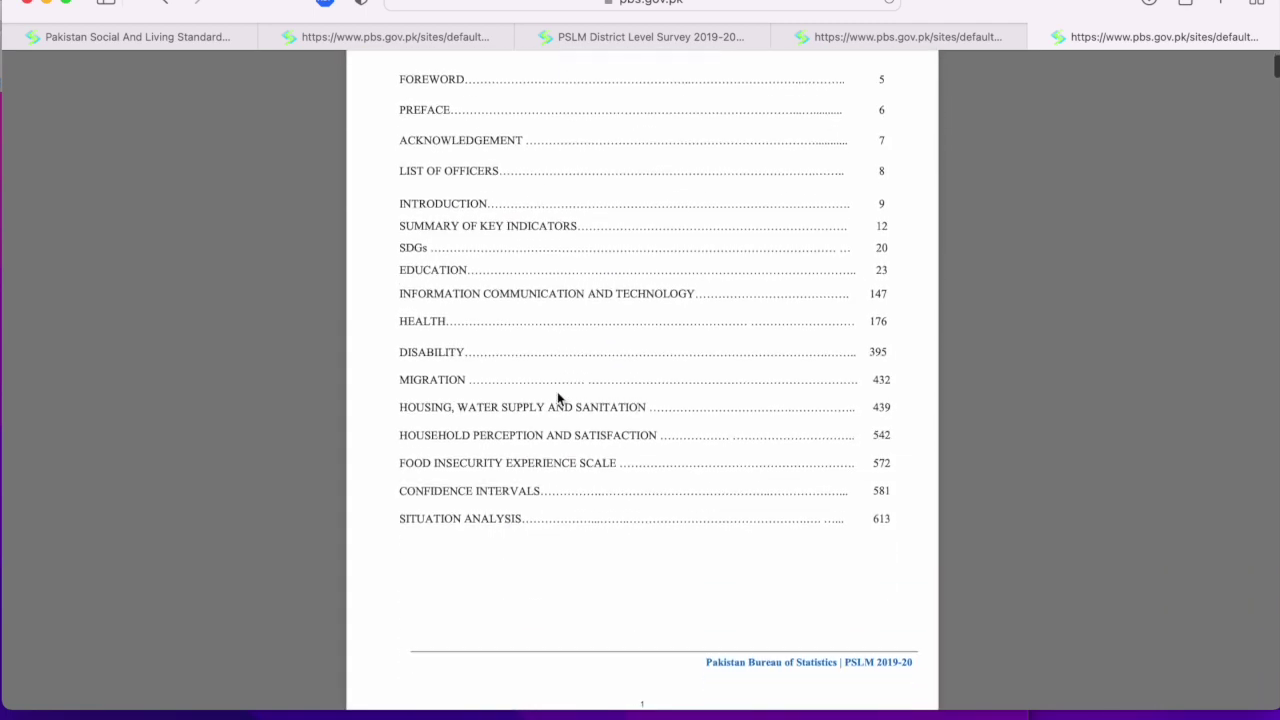
scroll(557, 398, up, 2)
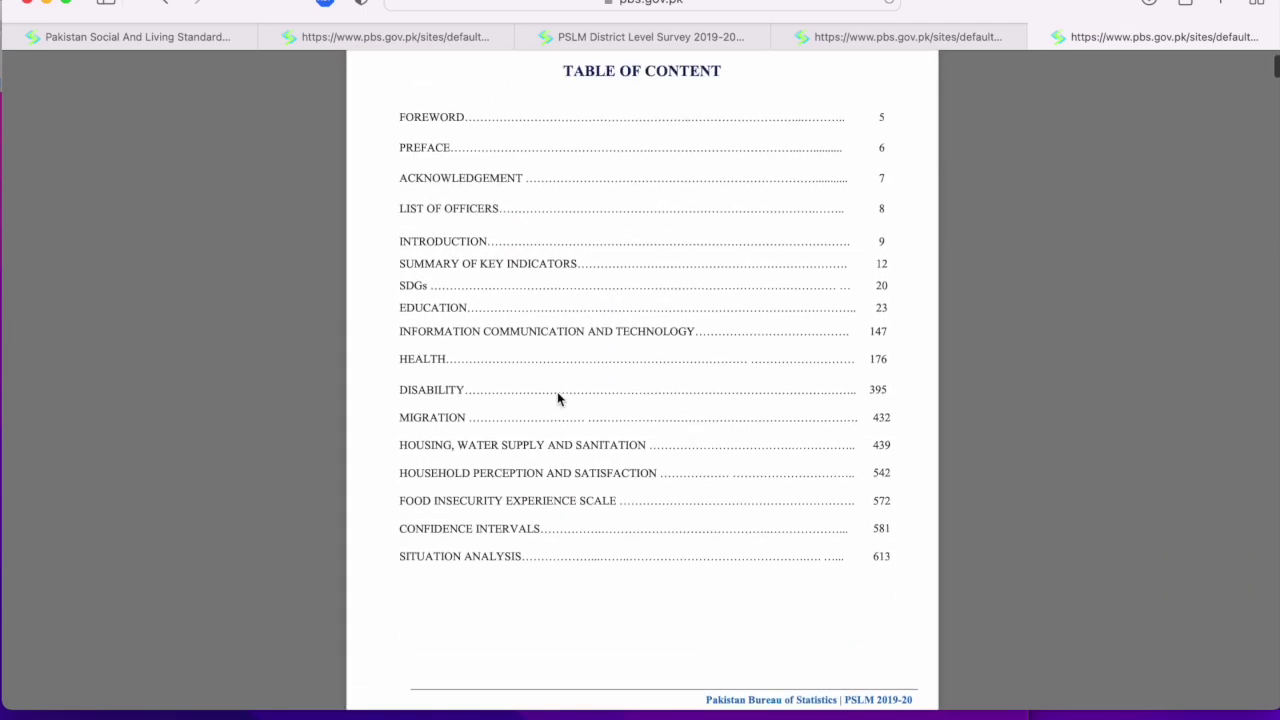
scroll(558, 398, up, 1)
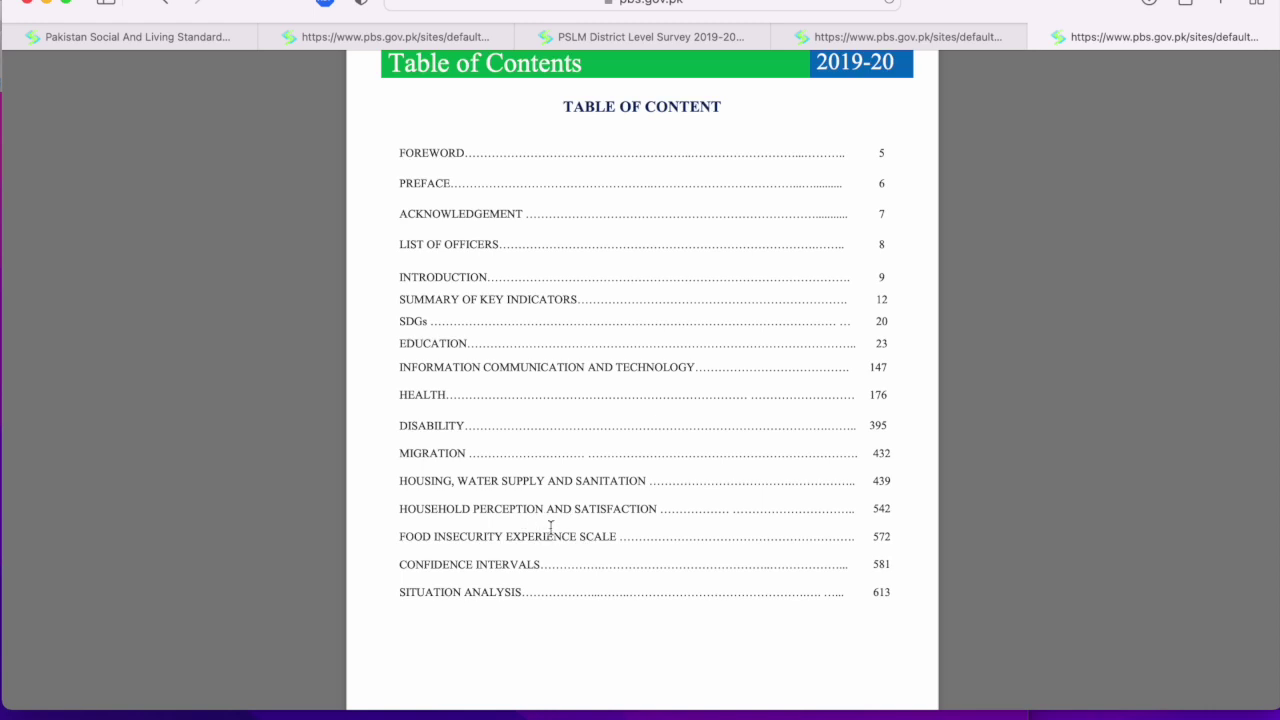
- Read further through the report PDF, then return to the District Level Questionnaire tab
scroll(489, 548, down, 3)
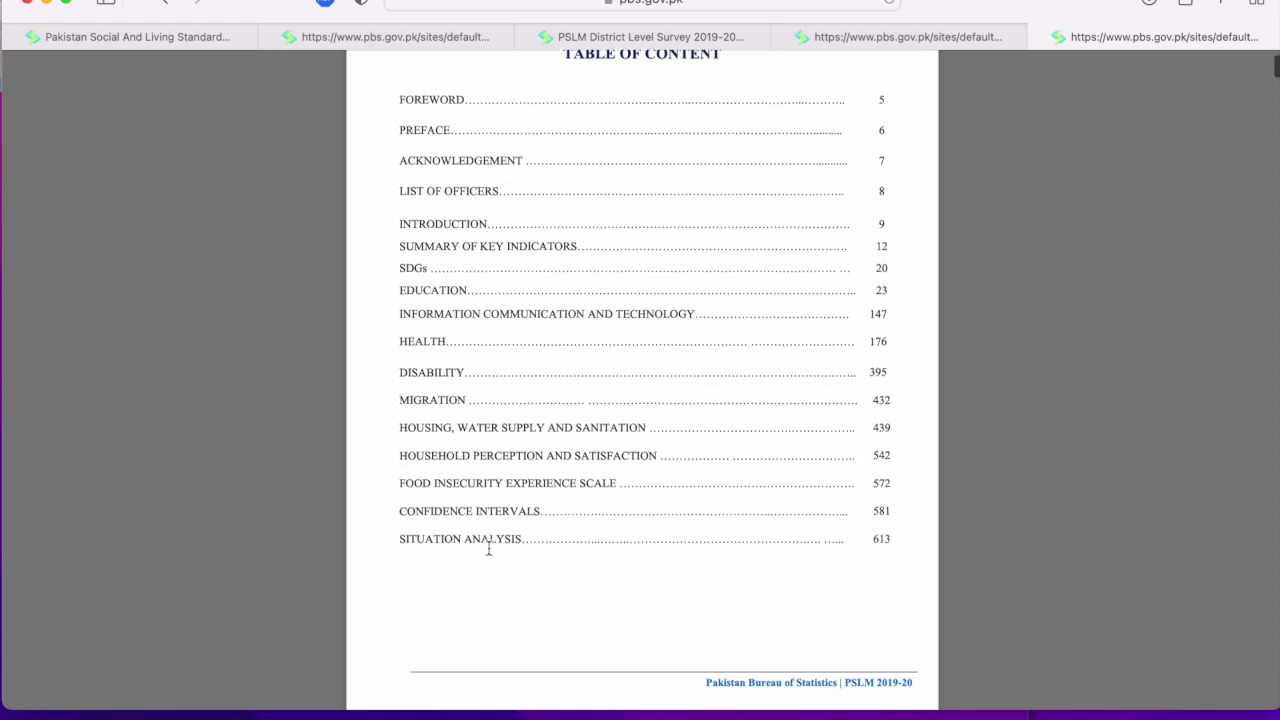
scroll(489, 548, down, 10)
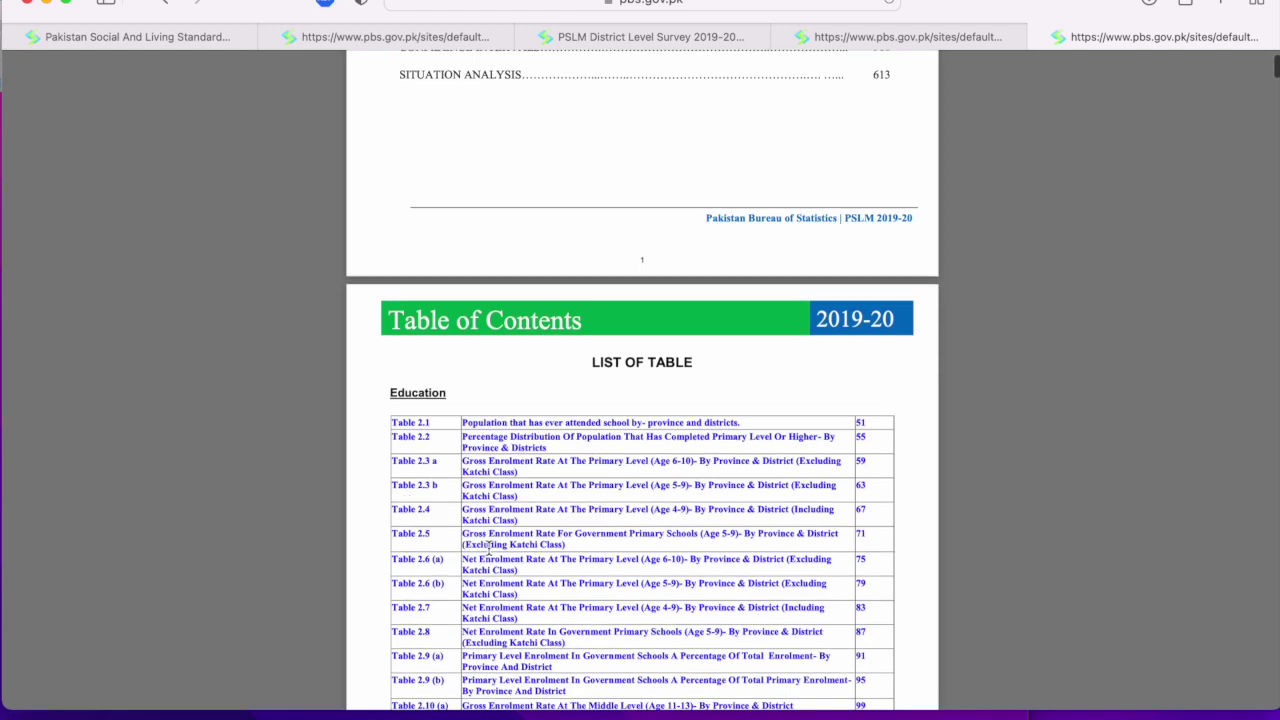
scroll(489, 548, down, 2)
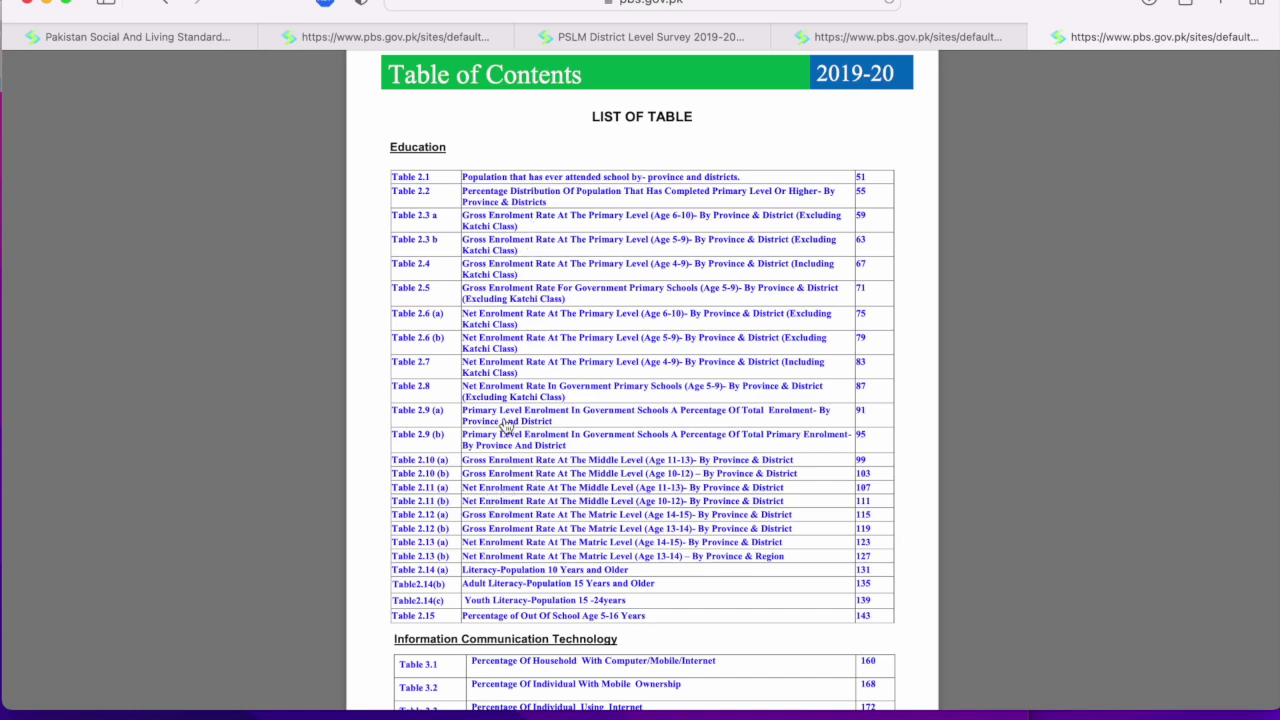
scroll(507, 425, down, 3)
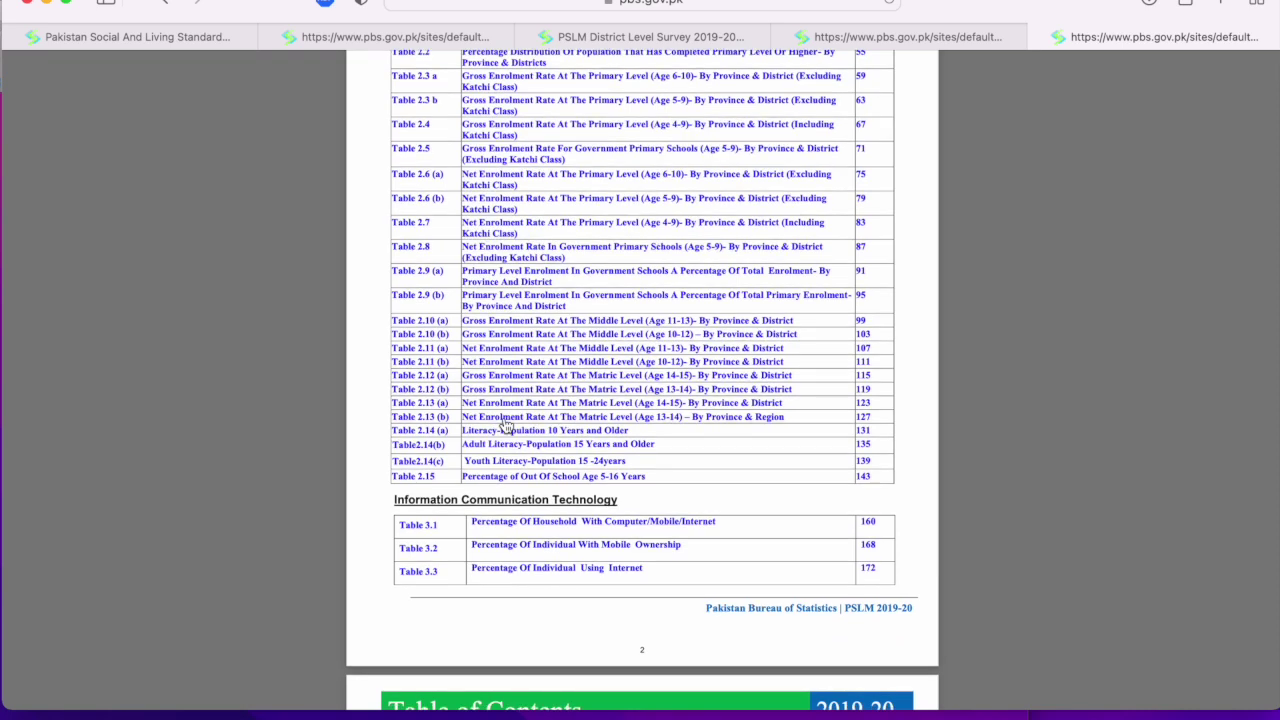
scroll(507, 425, down, 2)
scroll(507, 425, down, 2)
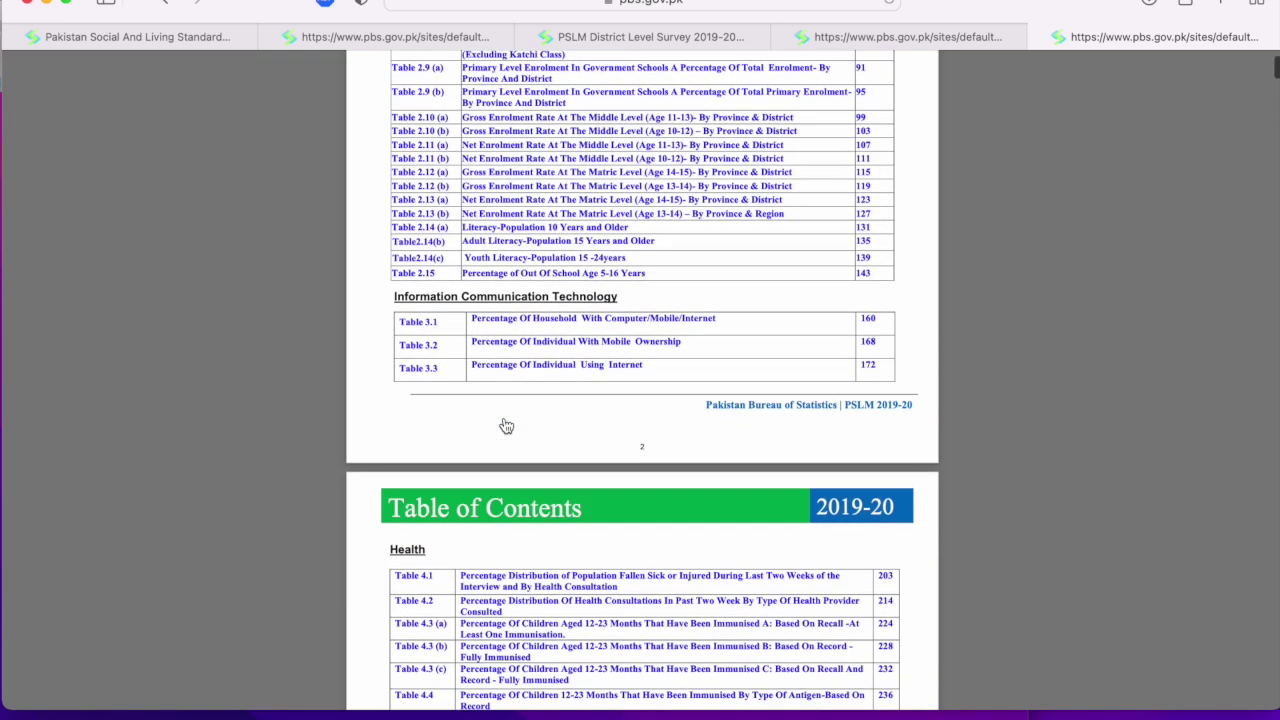
scroll(549, 450, down, 2)
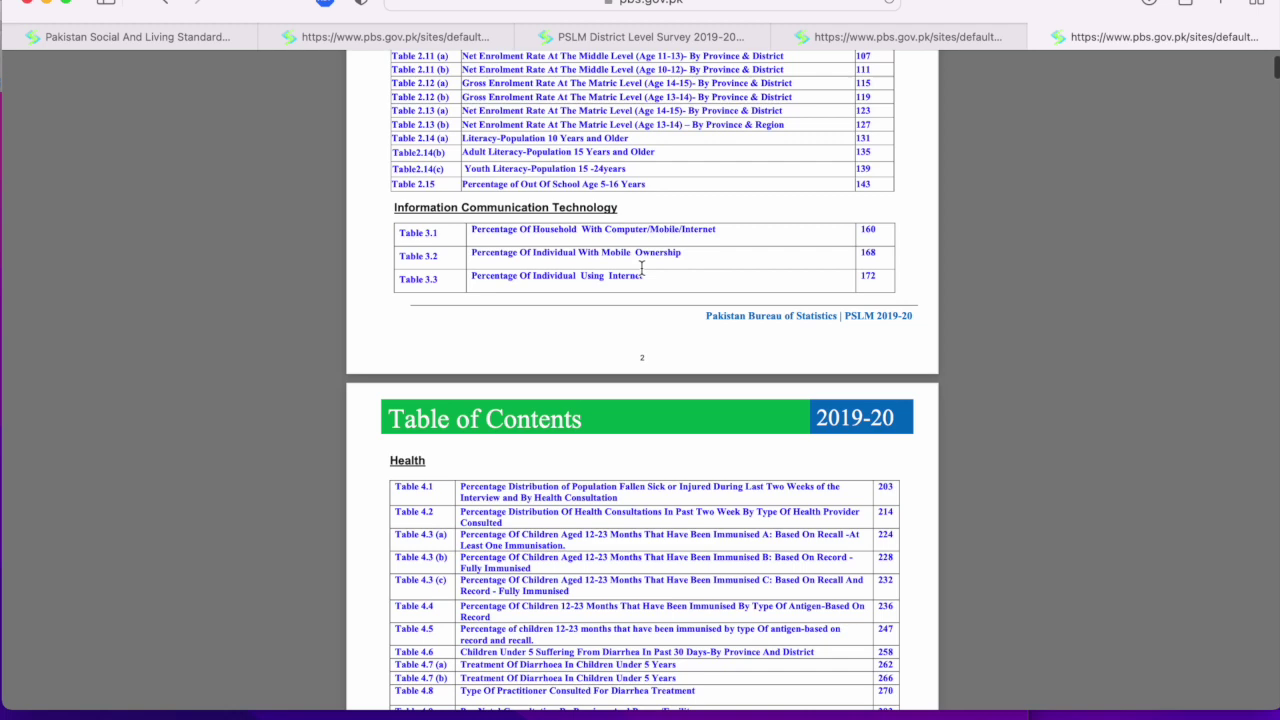
scroll(626, 285, down, 2)
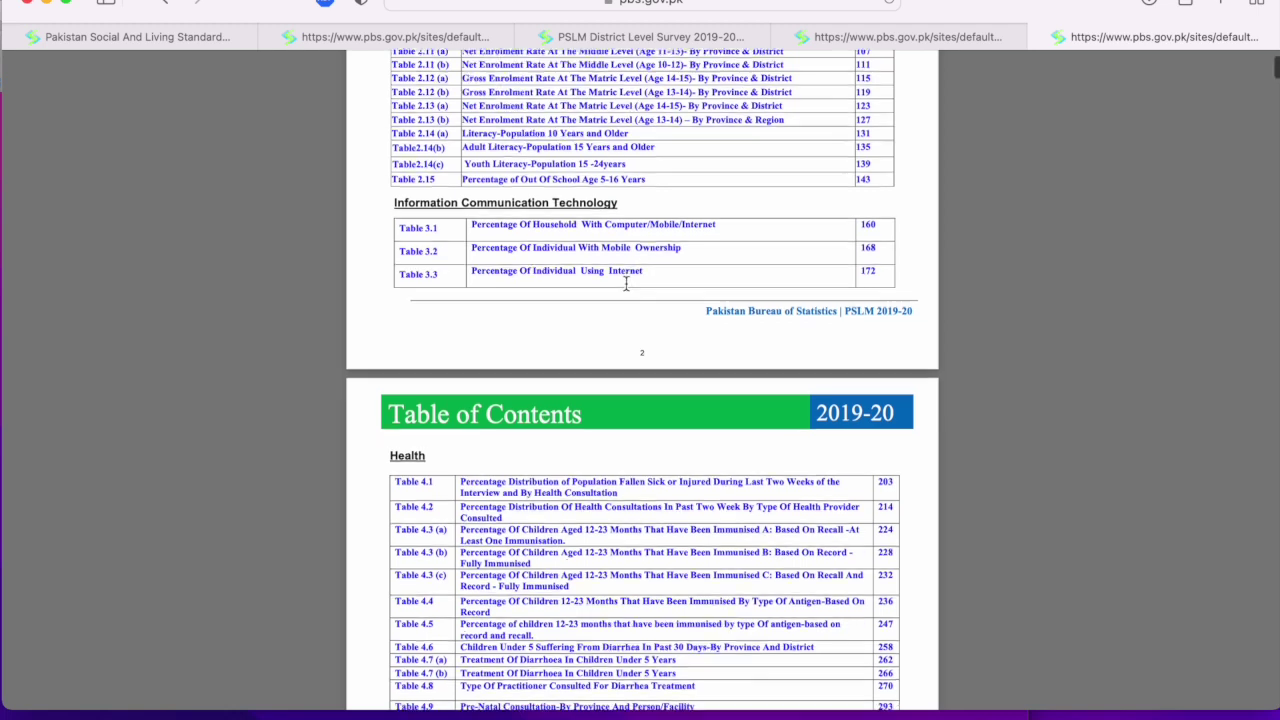
scroll(567, 505, down, 3)
scroll(567, 505, down, 5)
scroll(567, 505, down, 1)
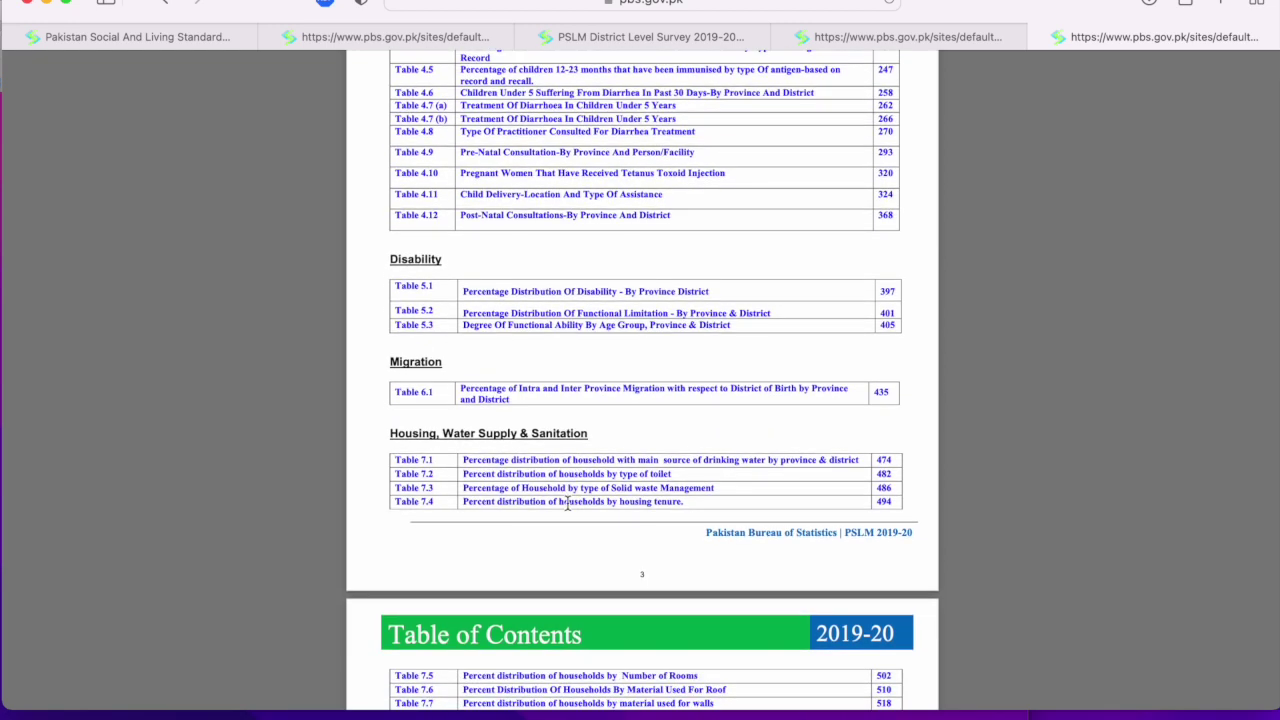
scroll(567, 505, down, 1)
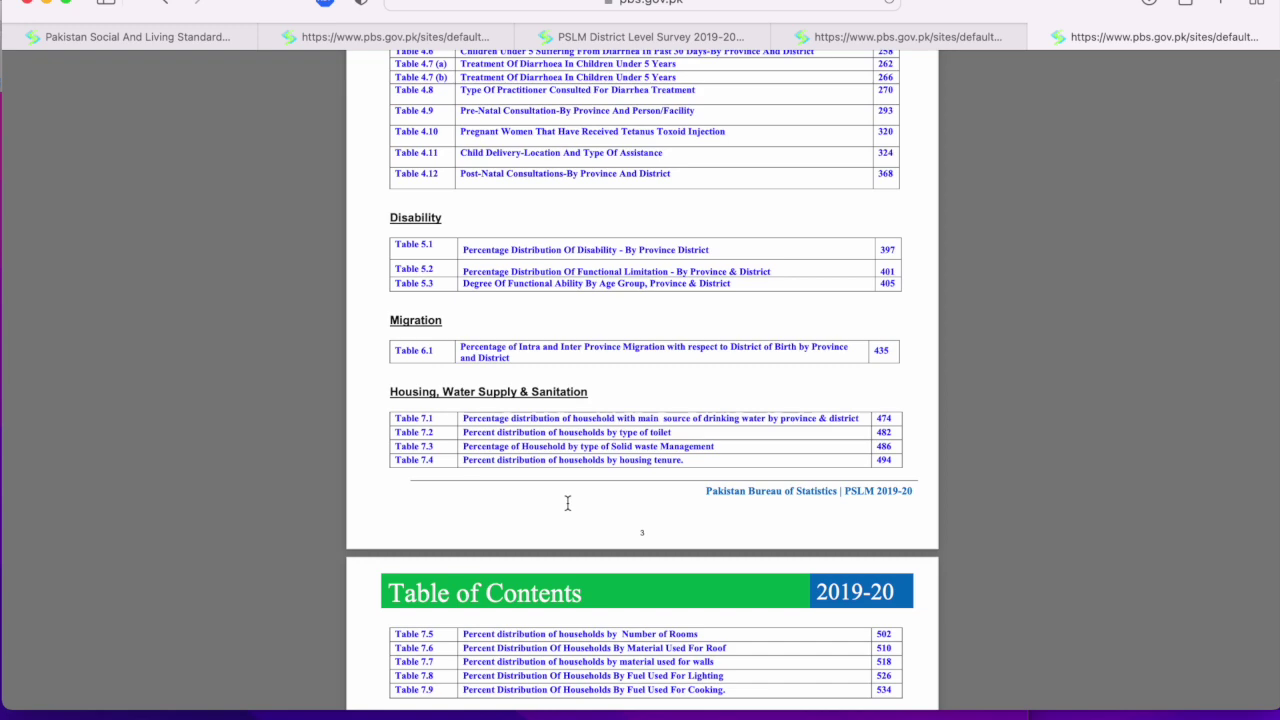
scroll(567, 503, down, 4)
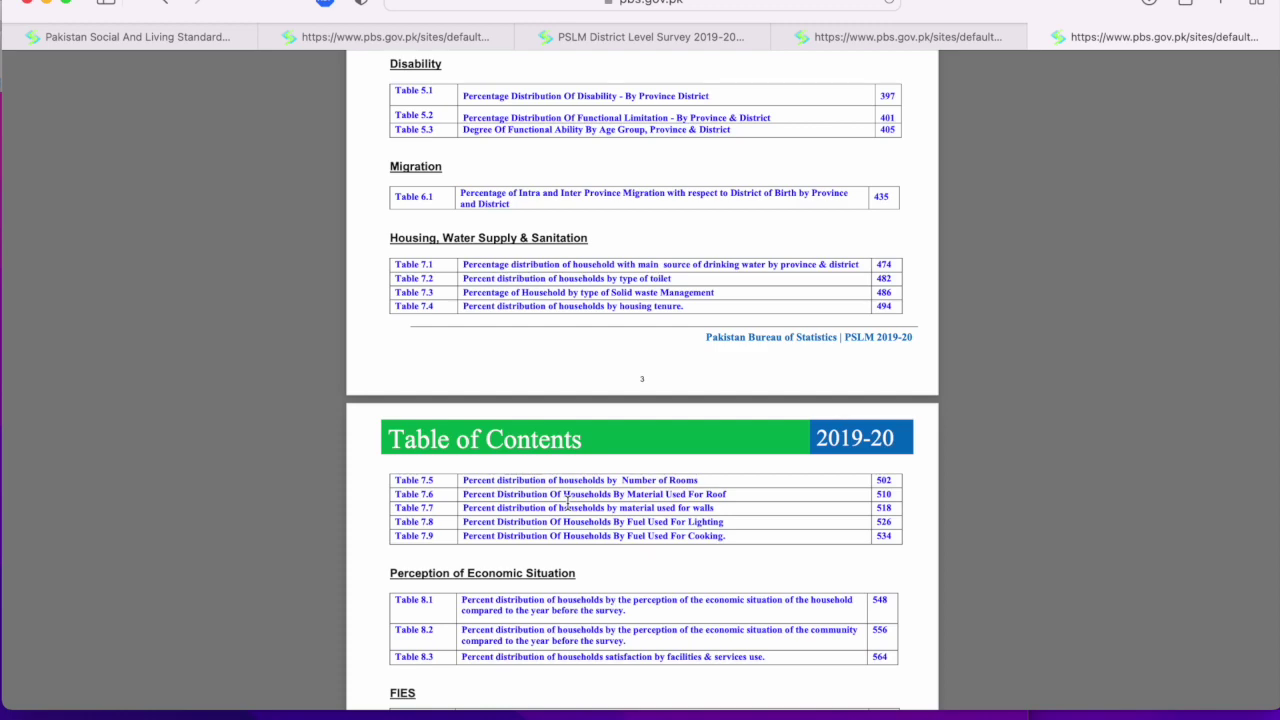
scroll(567, 503, up, 2)
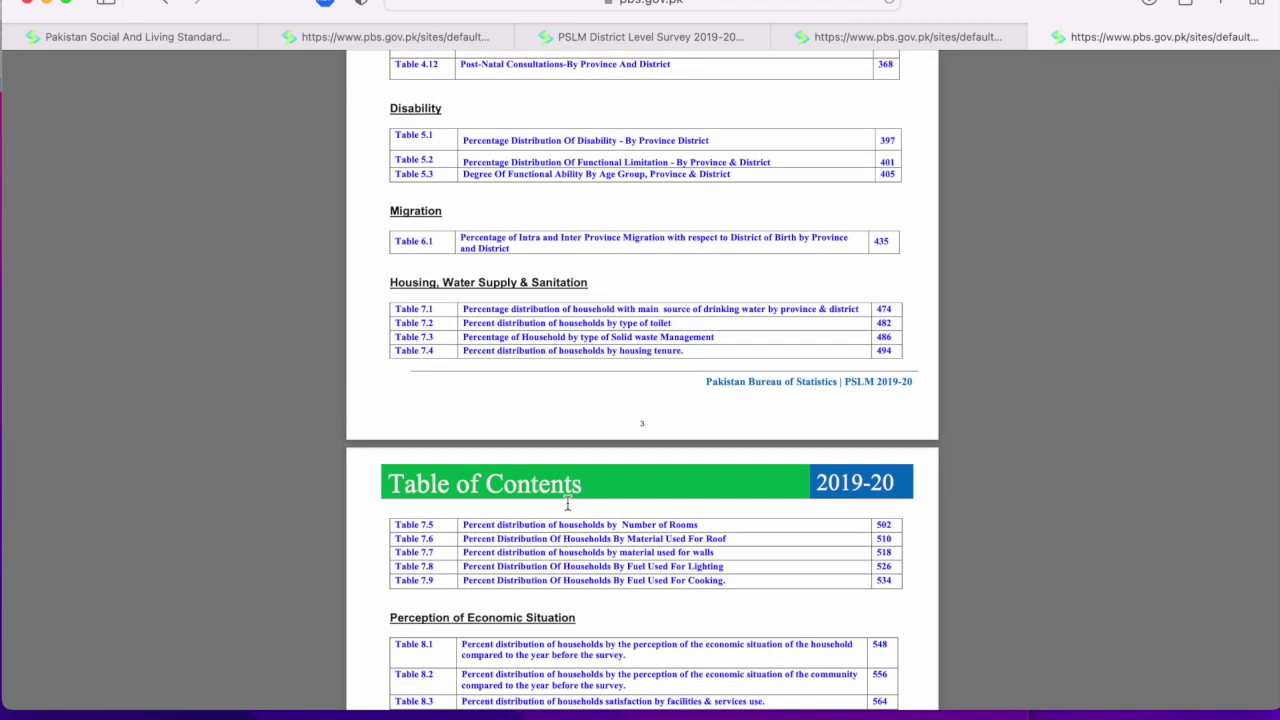
scroll(567, 503, down, 7)
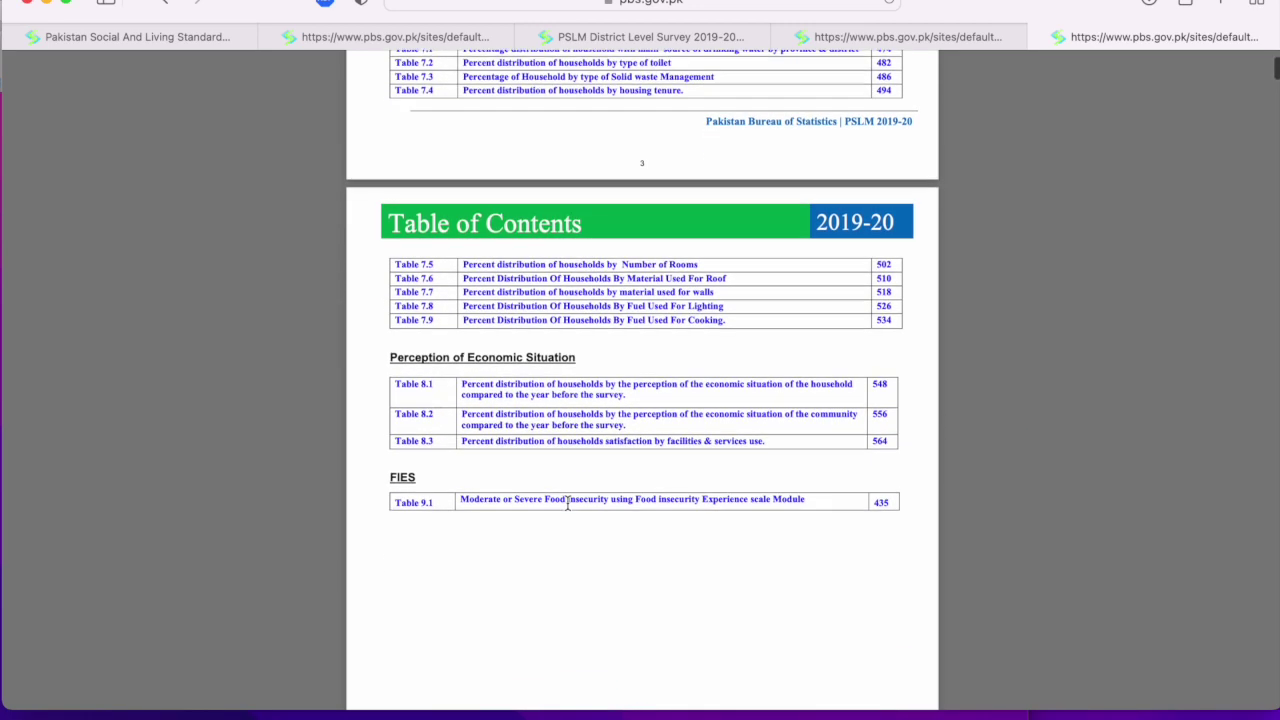
scroll(567, 503, up, 5)
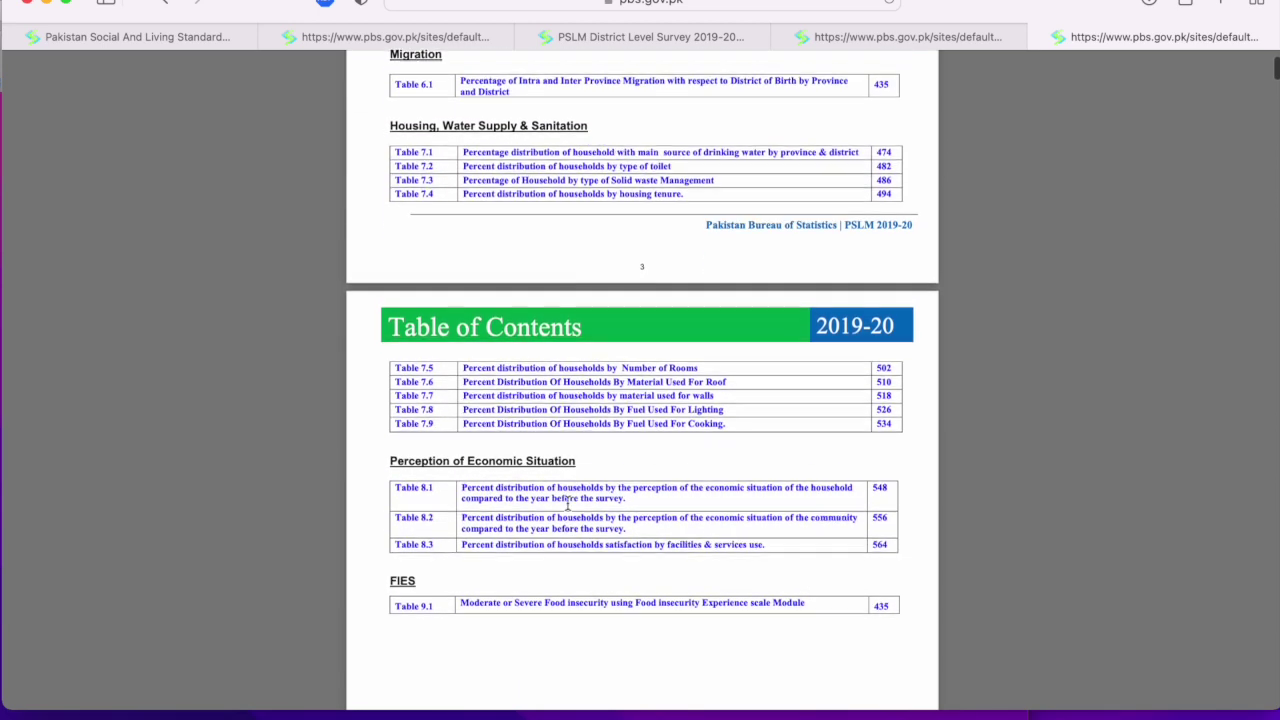
scroll(567, 503, down, 2)
scroll(567, 503, up, 4)
scroll(567, 503, down, 1)
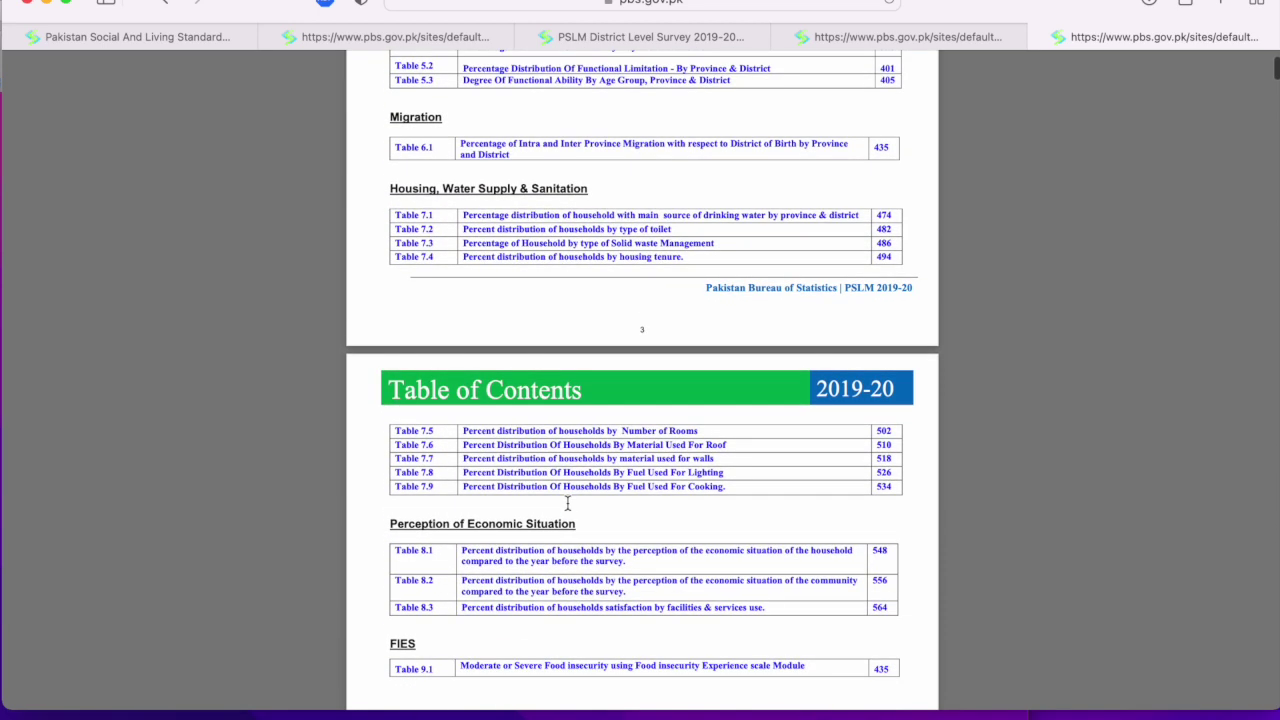
click(890, 46)
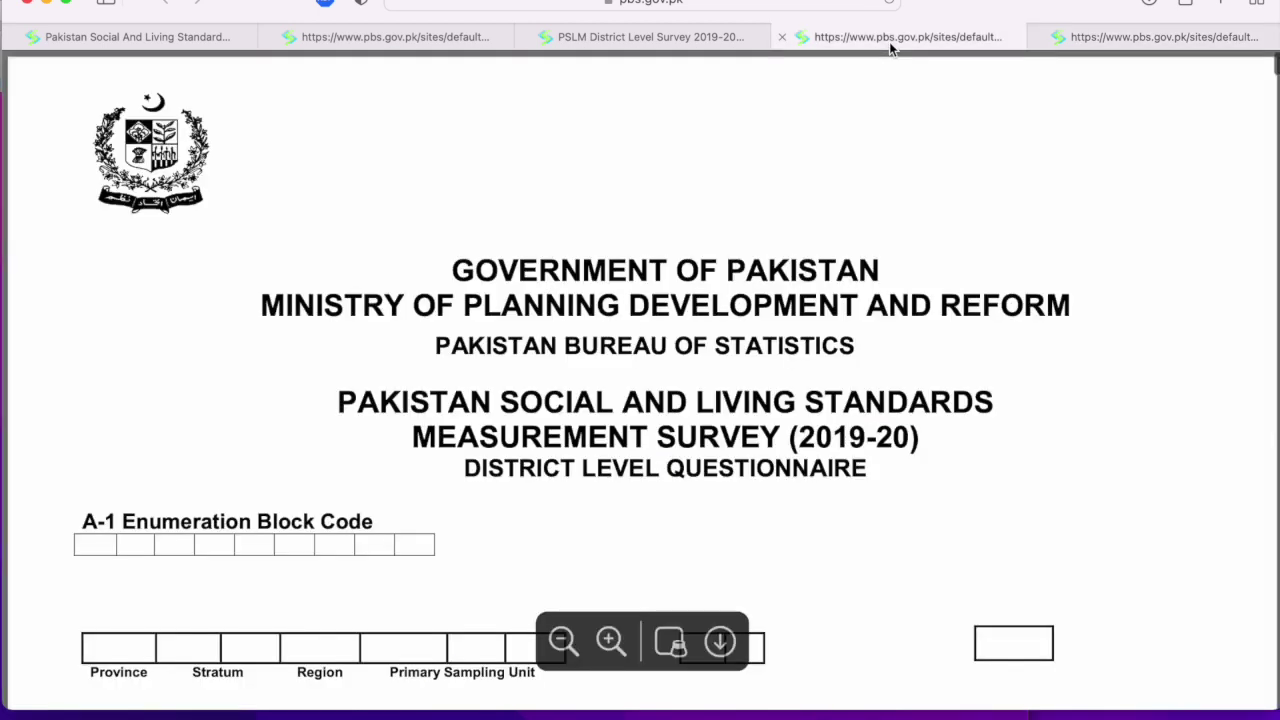
- Scroll the questionnaire past the Survey Information form to the Section B-1 Household Roster
scroll(753, 295, down, 4)
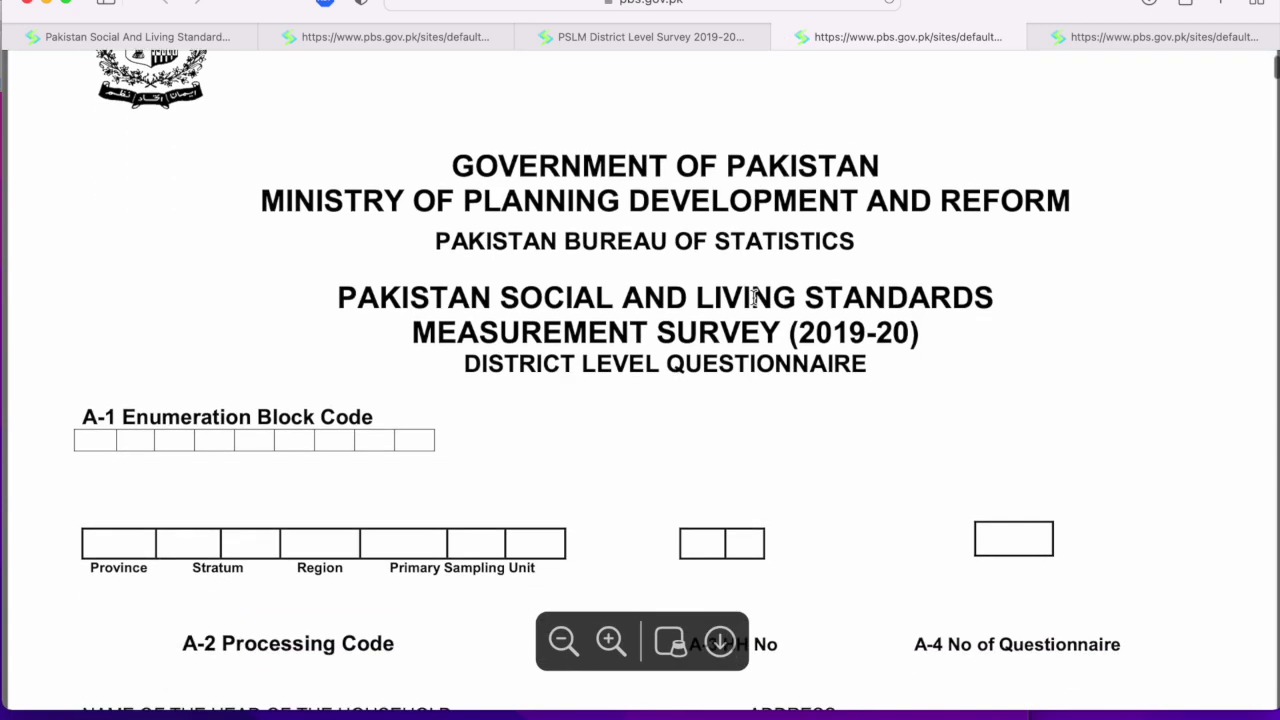
scroll(753, 295, down, 15)
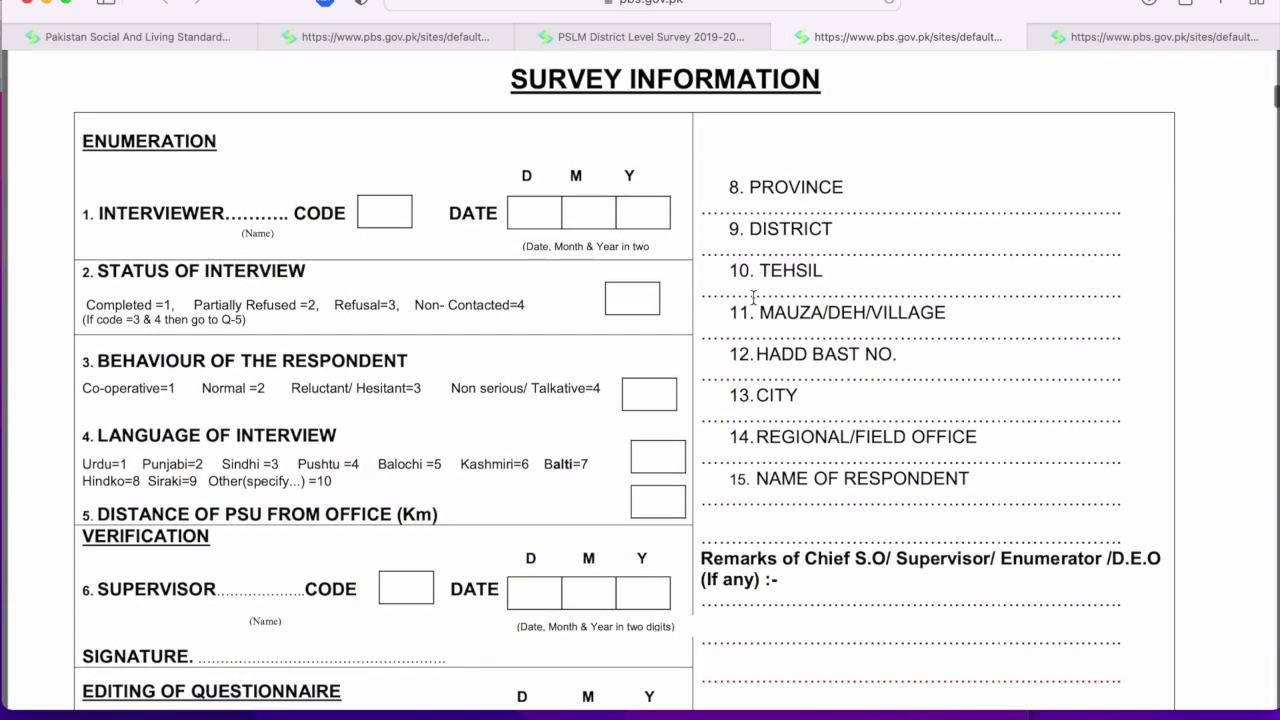
scroll(753, 296, up, 1)
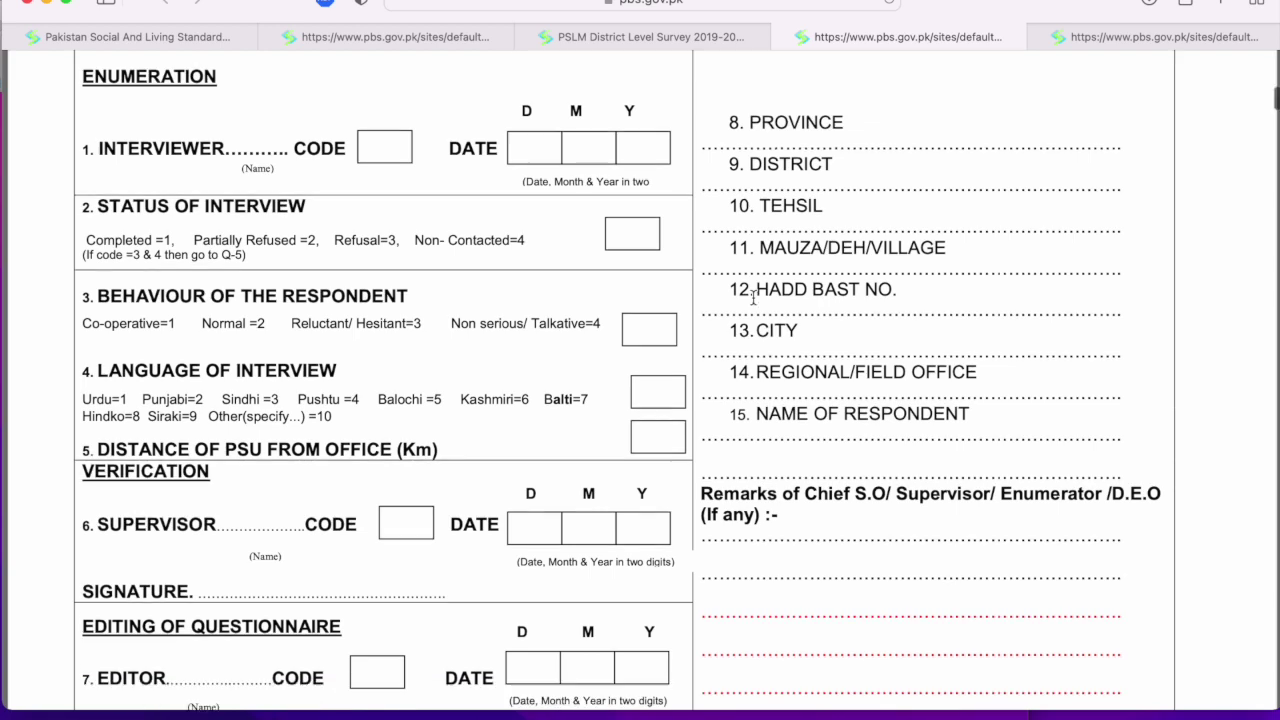
scroll(753, 297, up, 1)
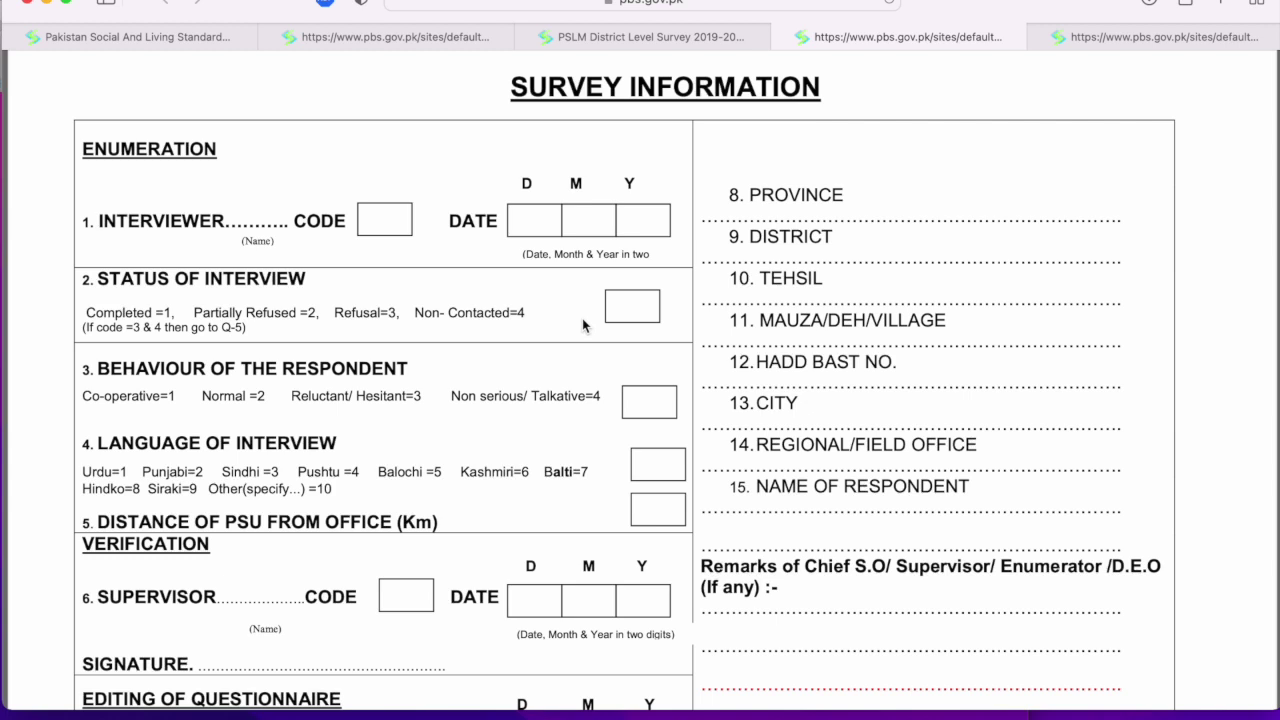
scroll(440, 400, down, 2)
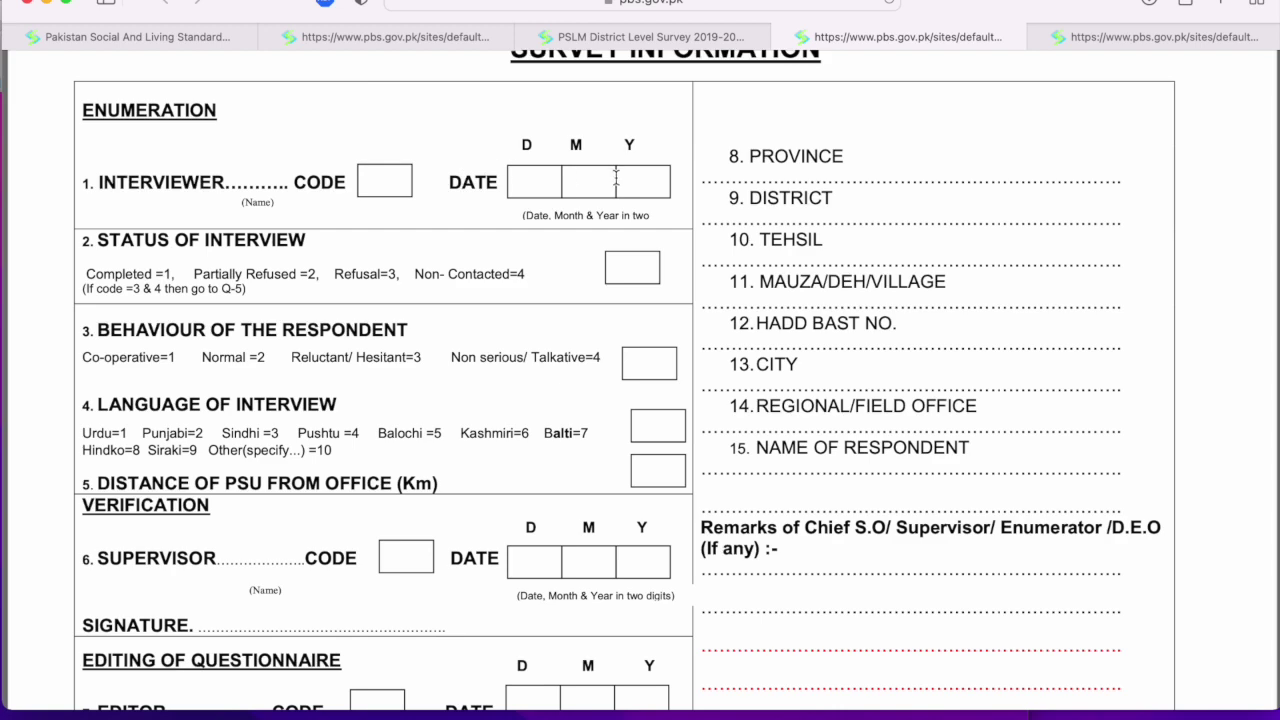
scroll(616, 178, down, 1)
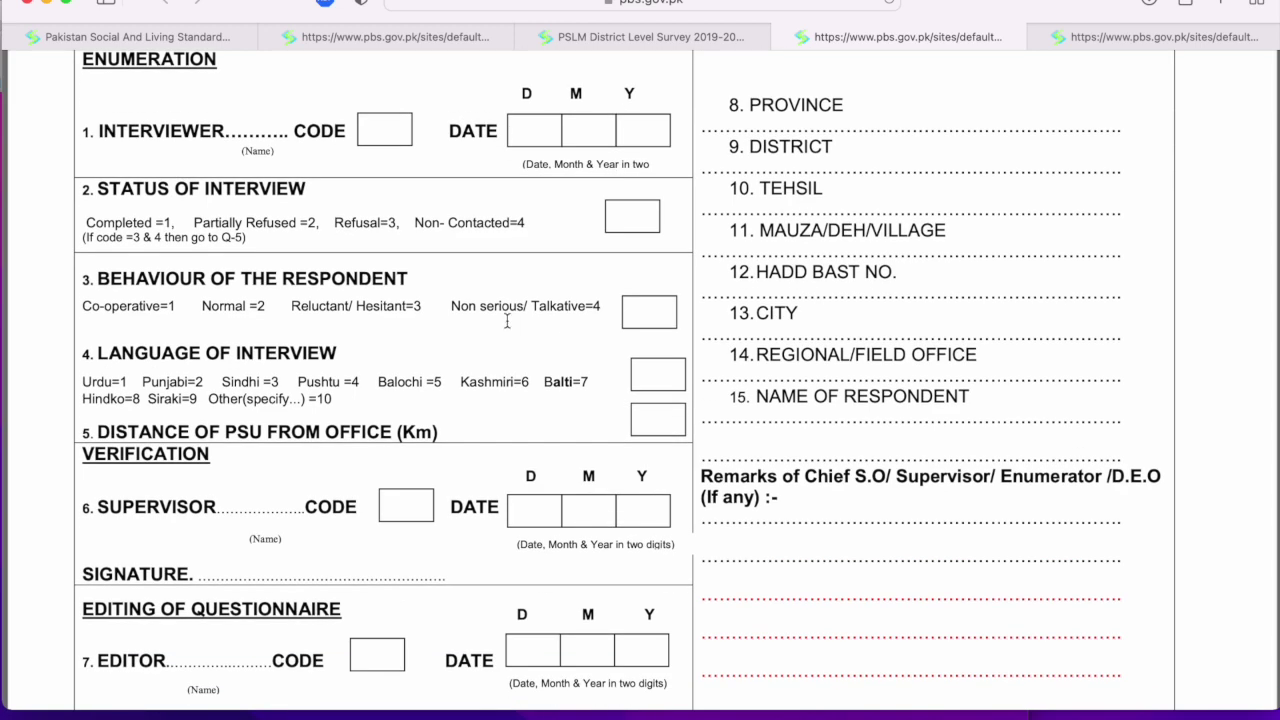
scroll(507, 321, down, 1)
scroll(507, 321, down, 4)
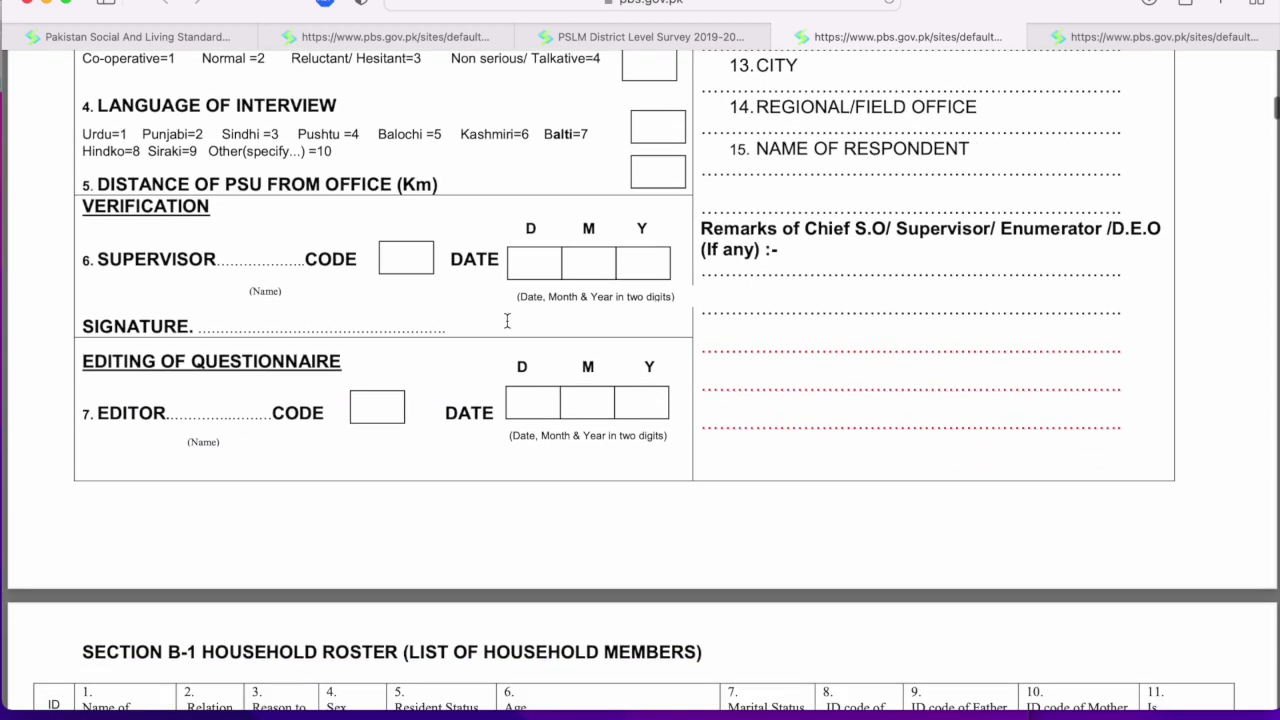
scroll(507, 321, down, 5)
scroll(507, 321, up, 2)
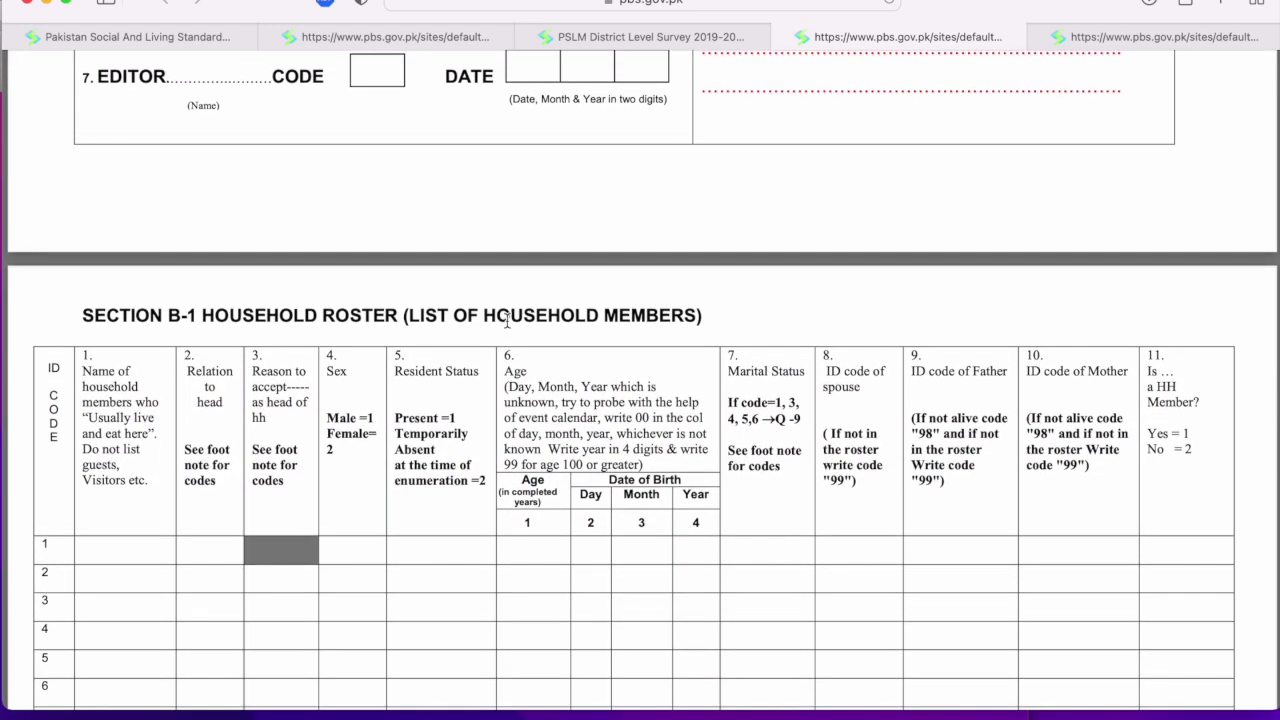
- Scroll past the B-1 roster code lists to Section B-2, Migration and Functional Limitation (Disability)
scroll(507, 320, down, 1)
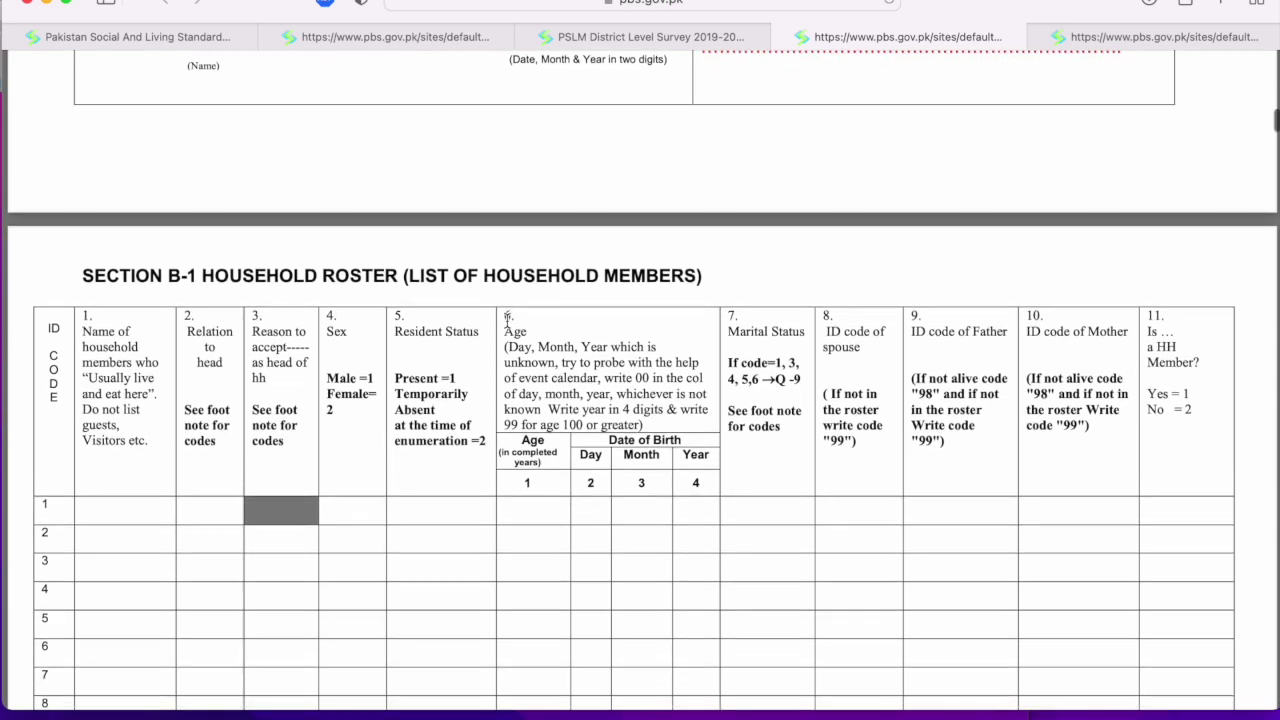
scroll(507, 321, down, 4)
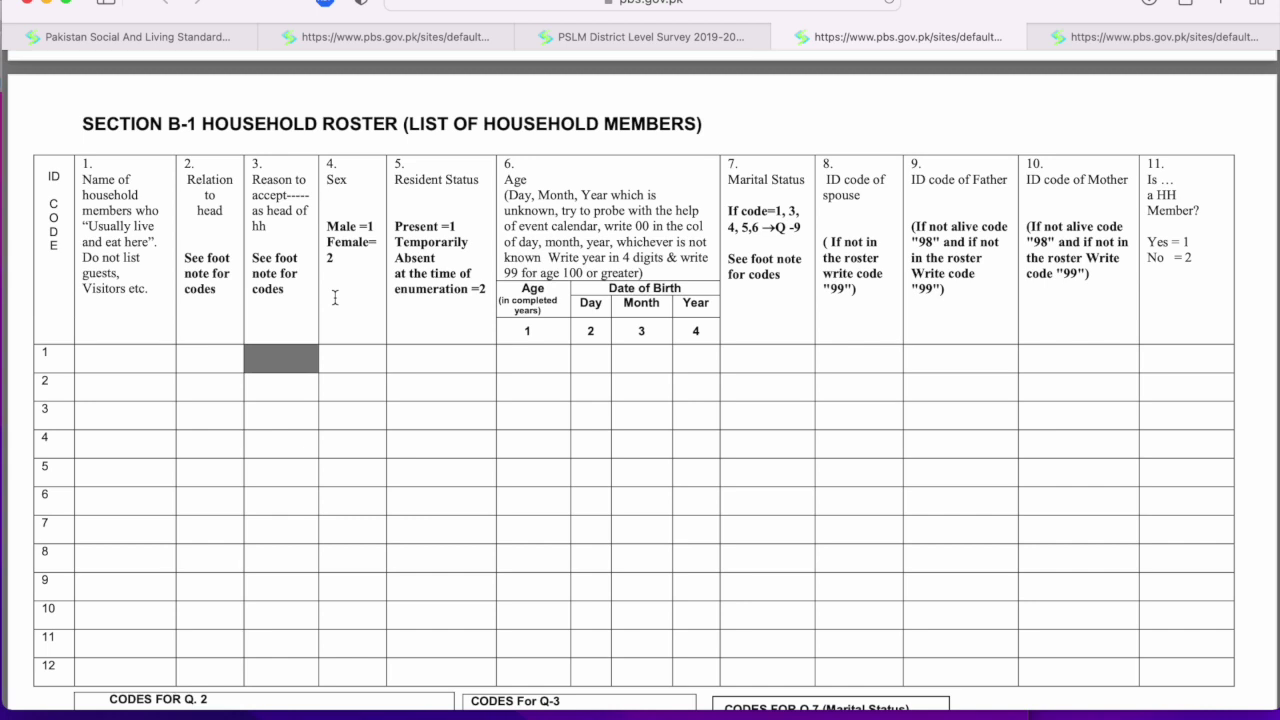
scroll(335, 298, down, 1)
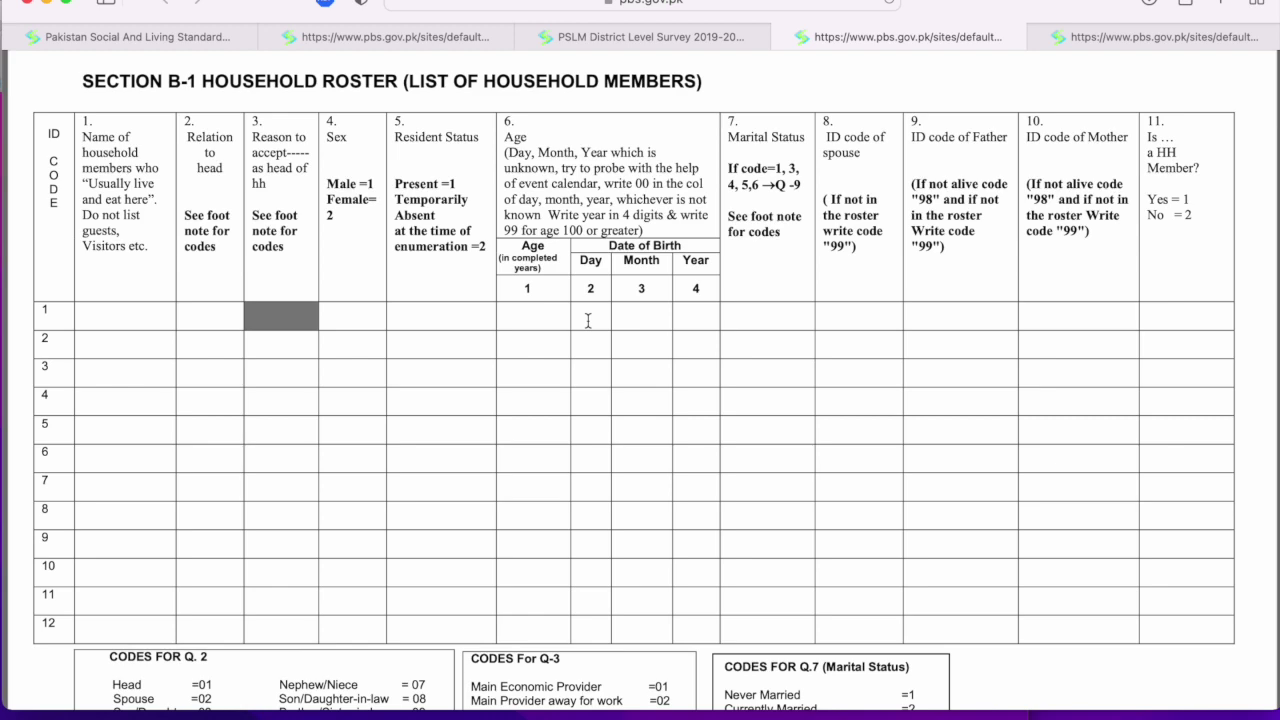
scroll(588, 320, down, 2)
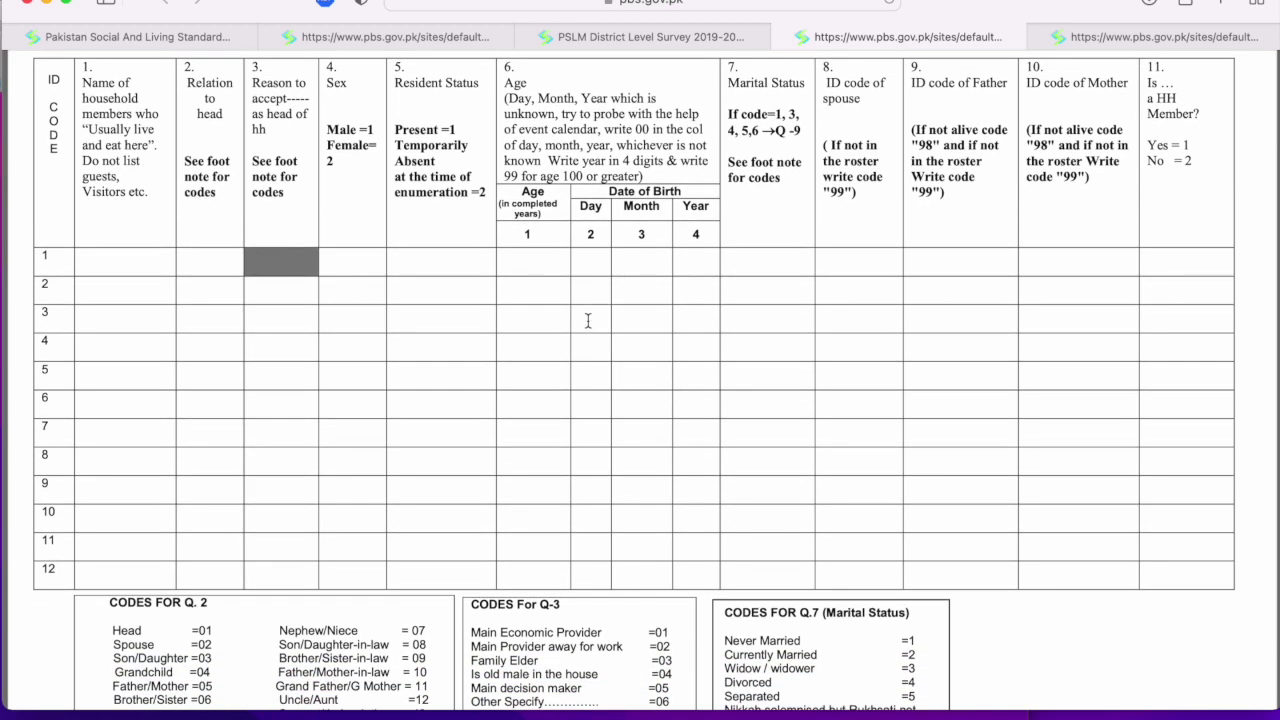
scroll(588, 320, down, 2)
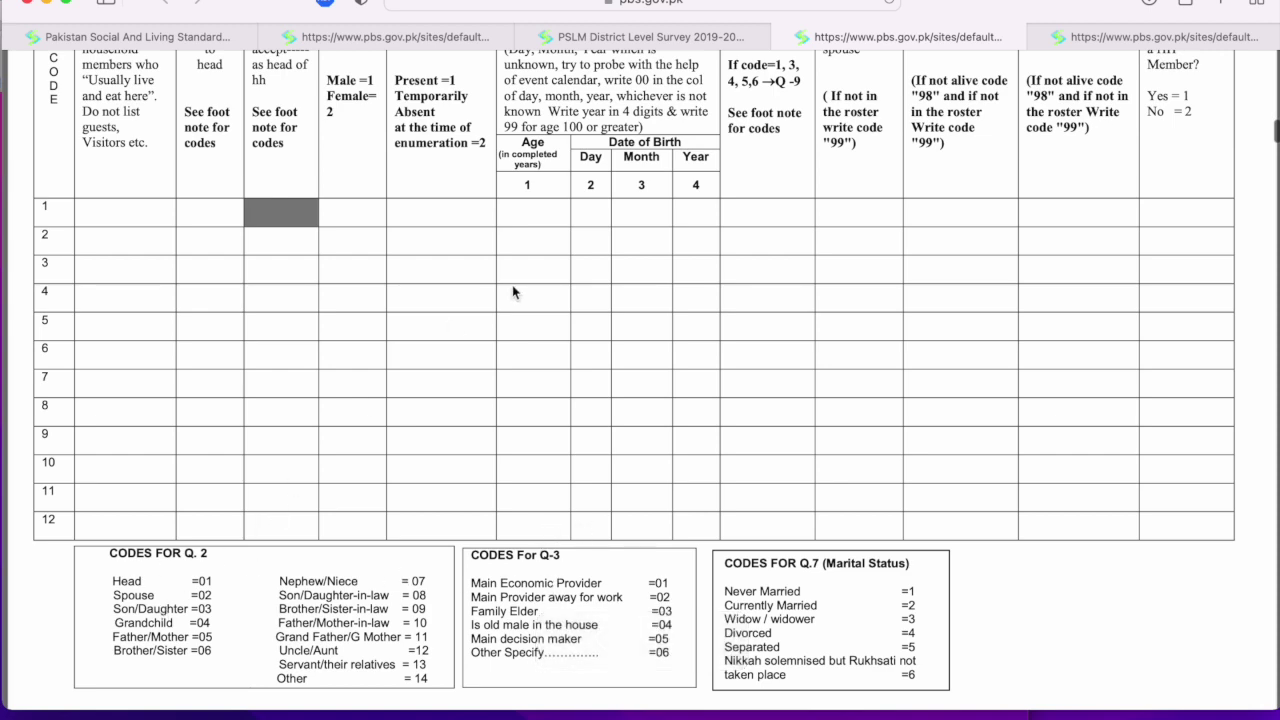
scroll(513, 291, up, 3)
scroll(513, 290, down, 10)
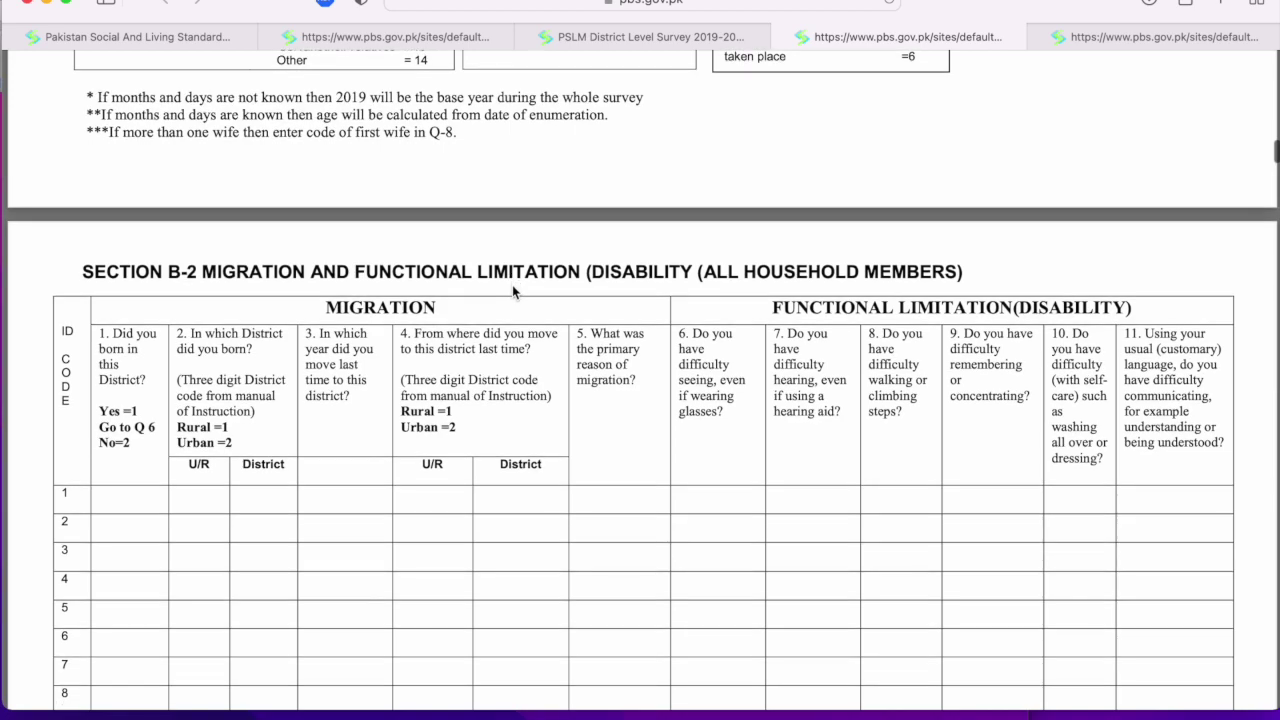
- Return to the PSLM District Level Survey 2019-20 Microdata tab, showing the STATA and SPSS downloads
scroll(512, 290, down, 4)
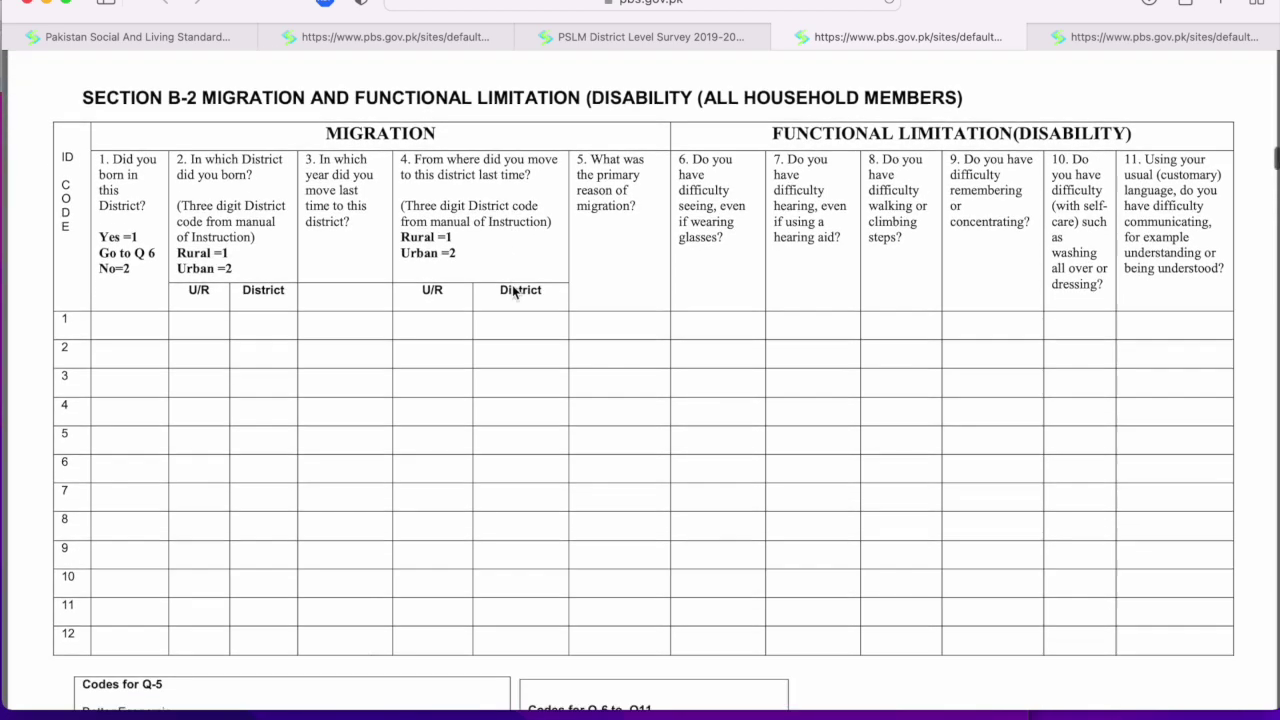
scroll(512, 291, up, 2)
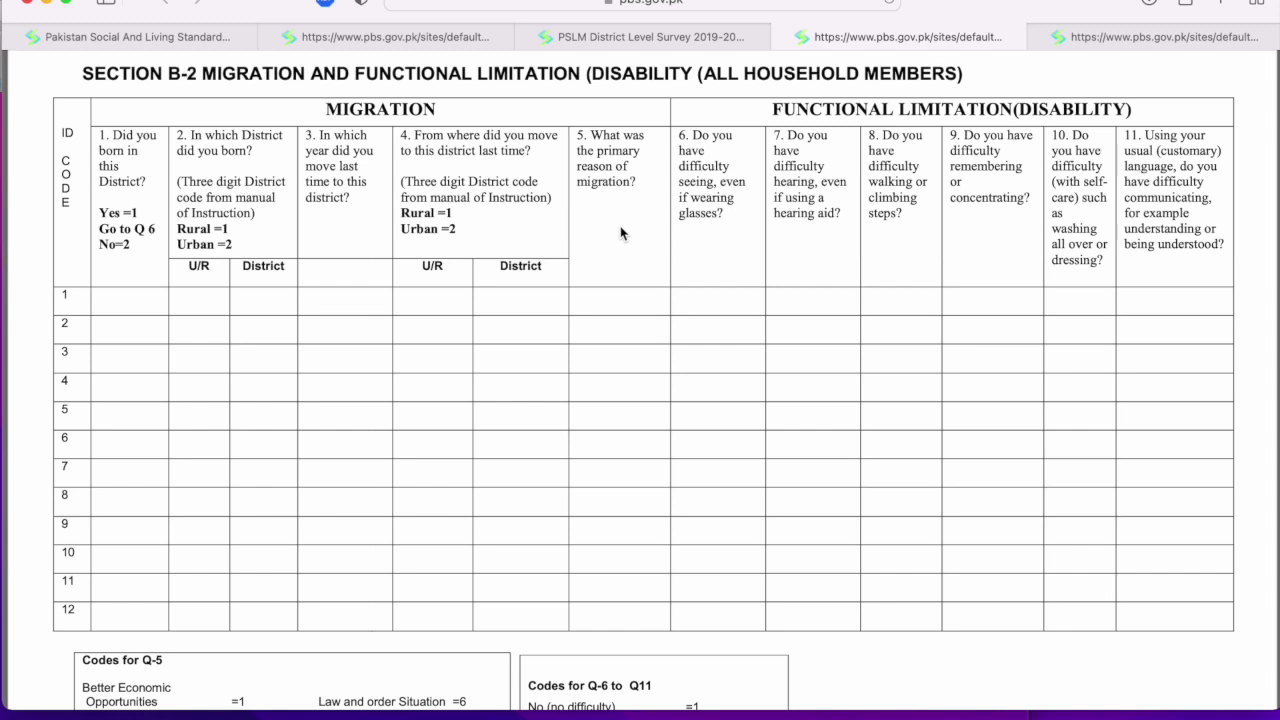
click(666, 40)
scroll(688, 306, down, 3)
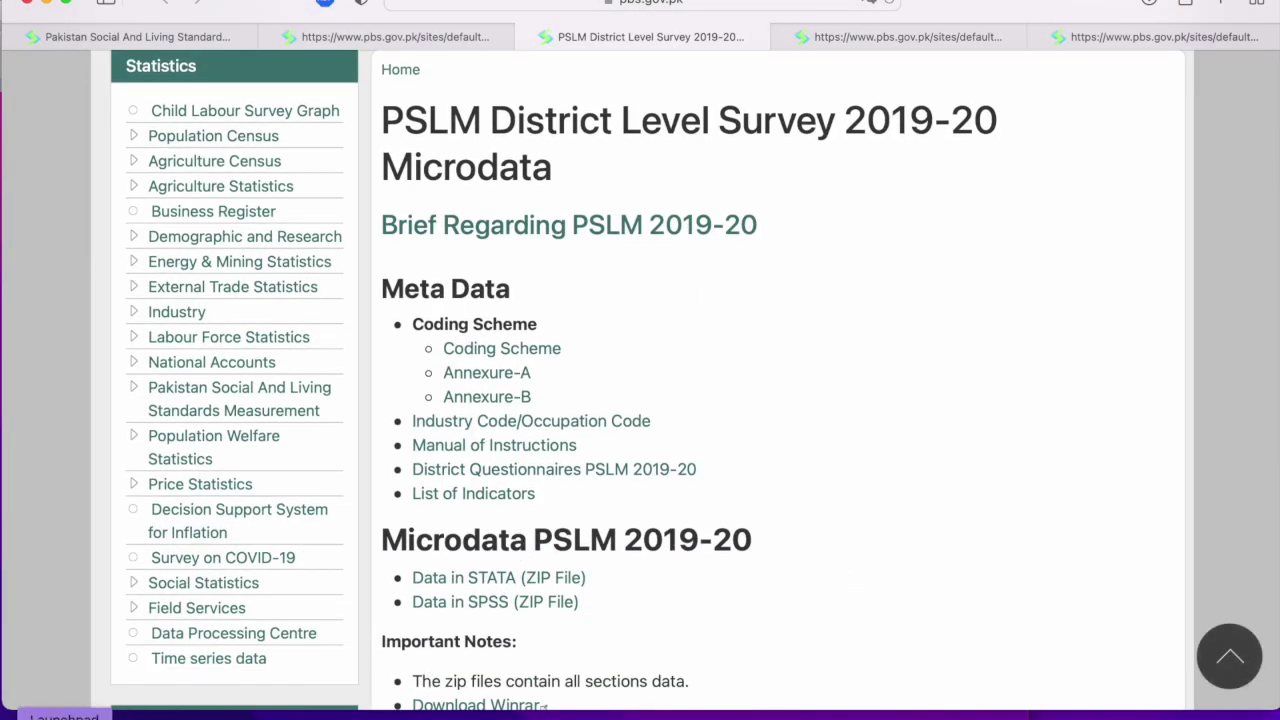
- Check the stata data folder in Finder for the downloaded secb2.dta
click(15, 717)
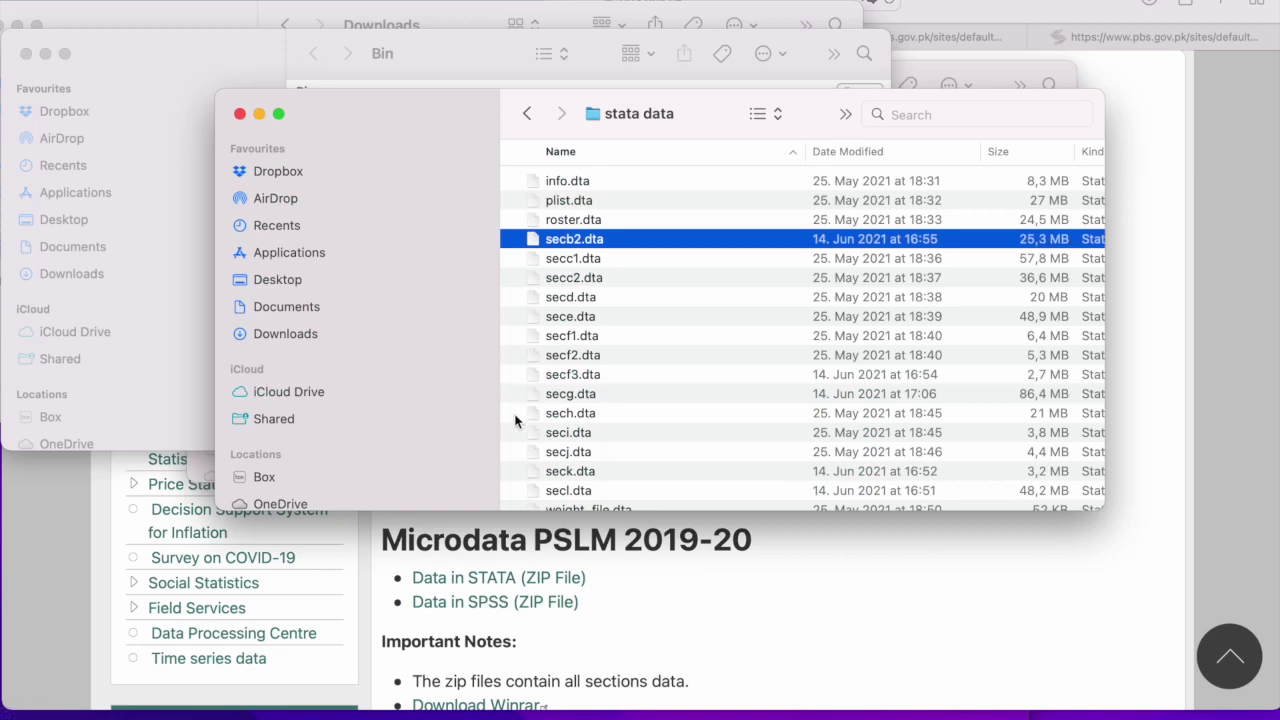
scroll(673, 291, down, 1)
scroll(673, 291, up, 1)
scroll(673, 291, down, 1)
scroll(673, 291, up, 1)
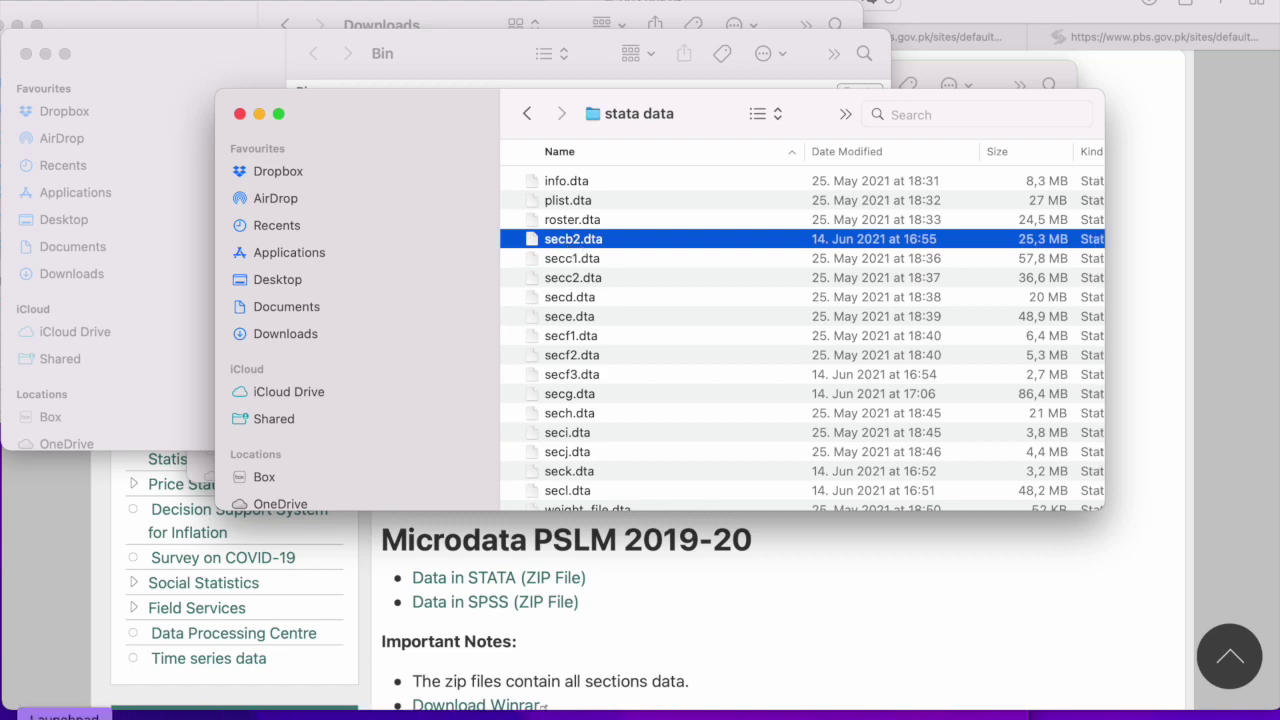
- Return to the questionnaire PDF in Safari at the Section B-2 heading
click(118, 717)
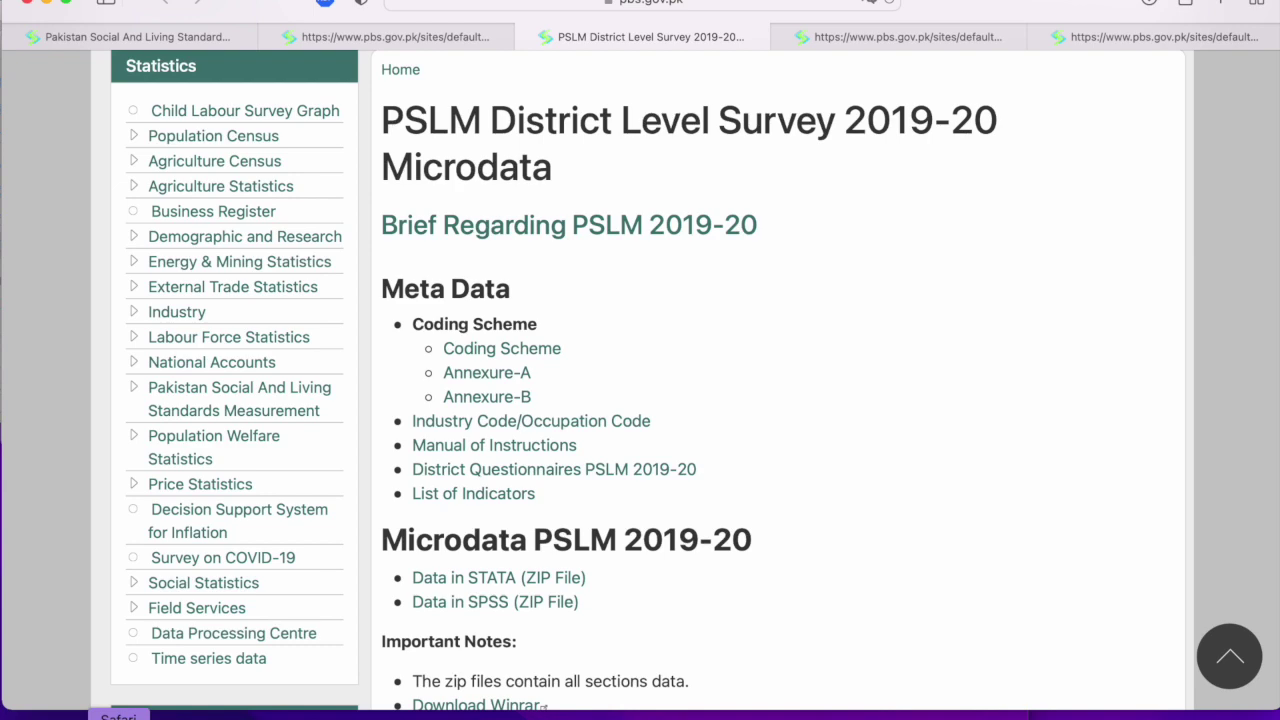
click(864, 38)
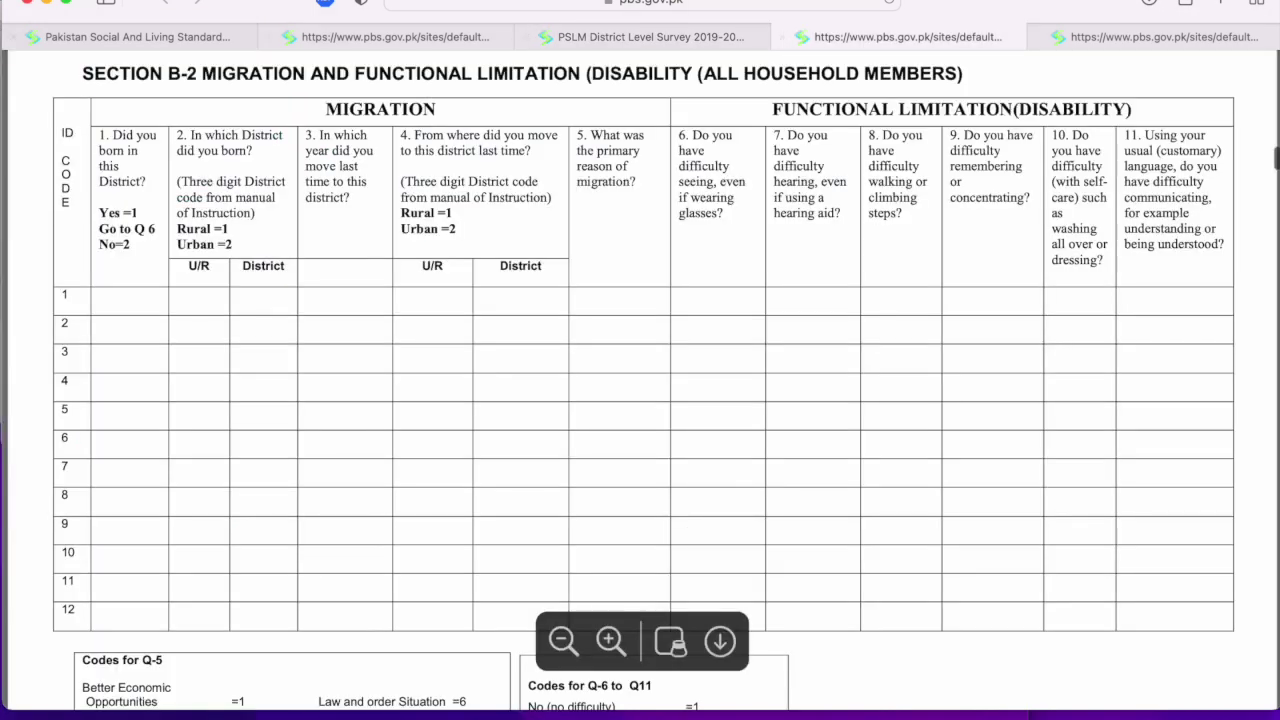
drag(202, 73, 90, 73)
click(76, 73)
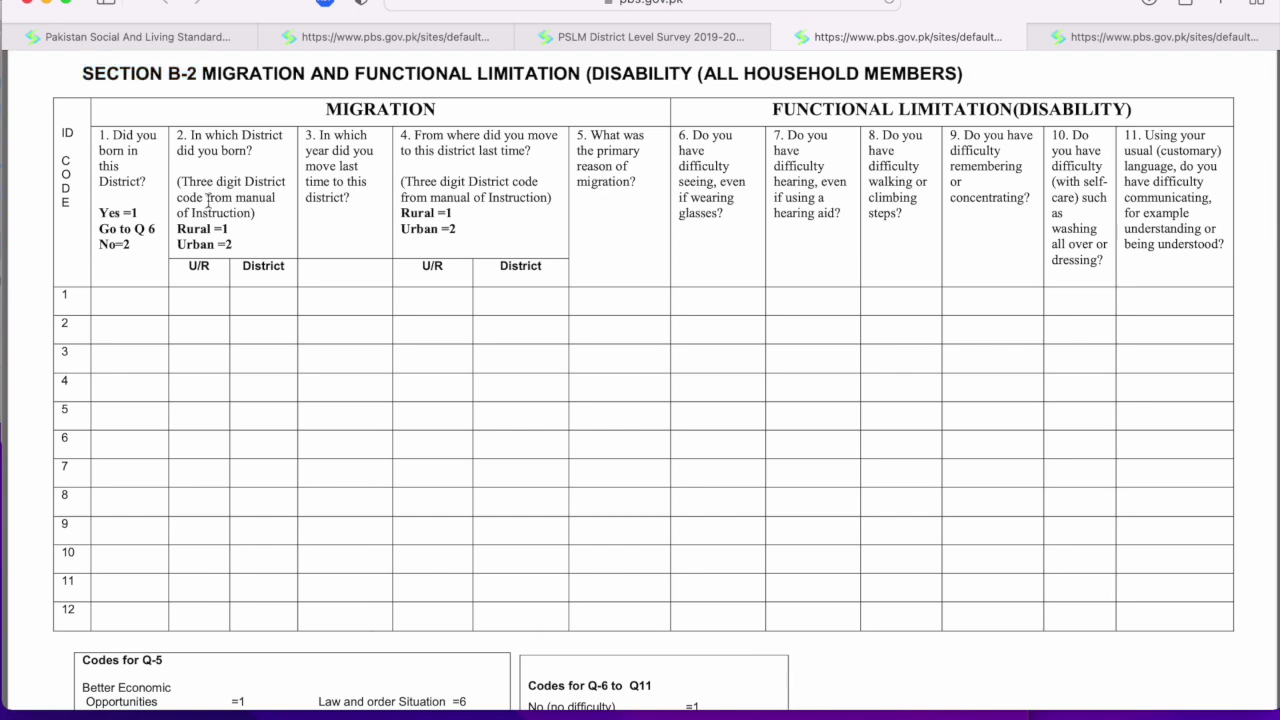
- Restore Stata with secb2.dta, widen the Variables panel and Label column to show full labels
click(1052, 714)
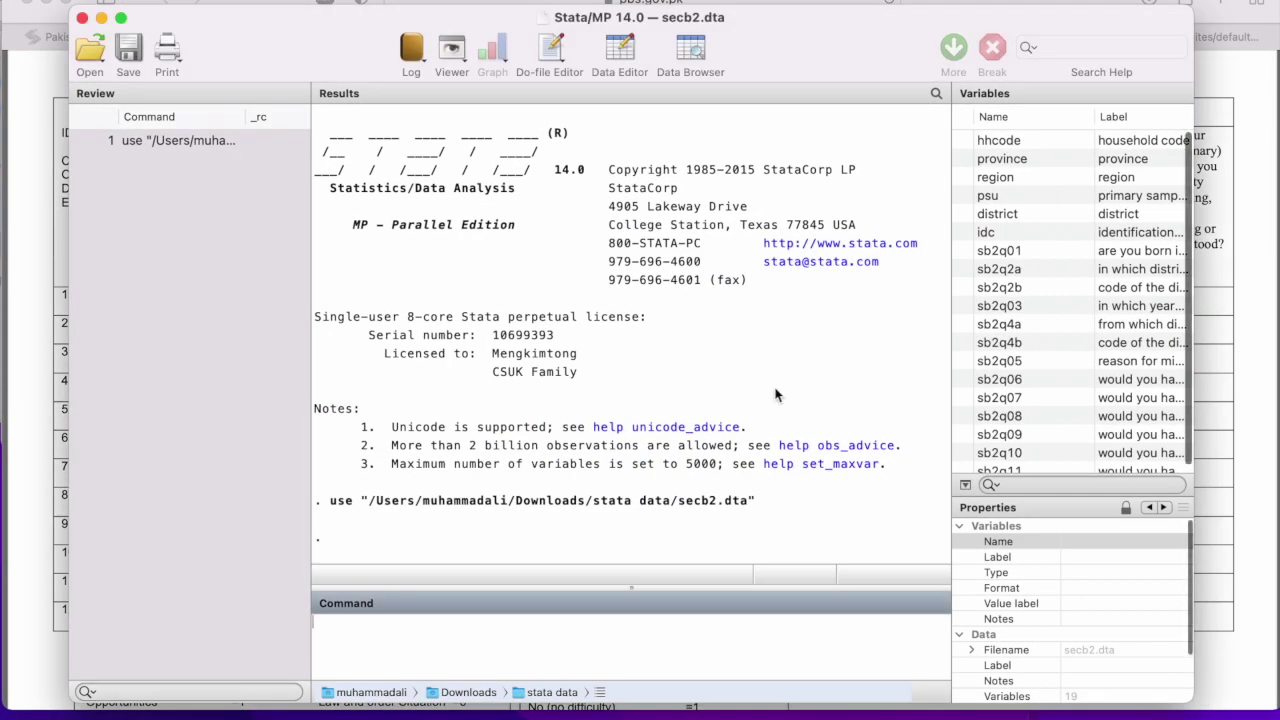
drag(952, 250, 554, 282)
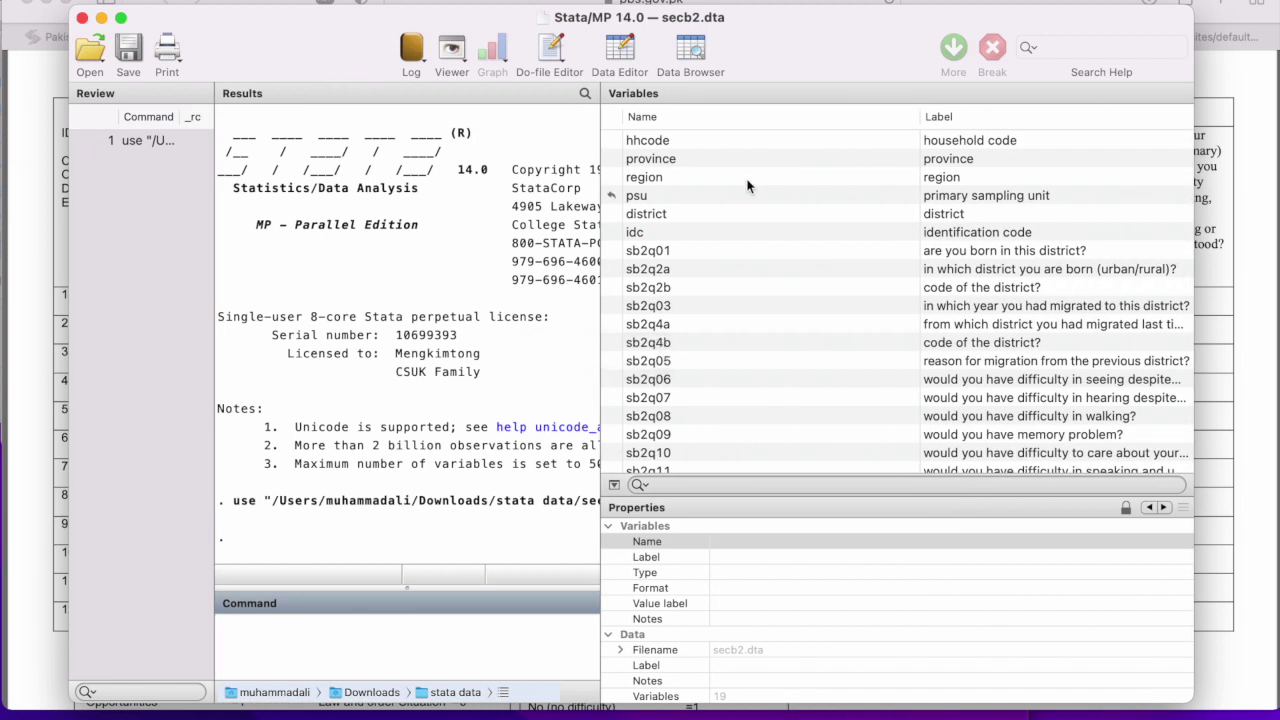
drag(920, 118, 742, 143)
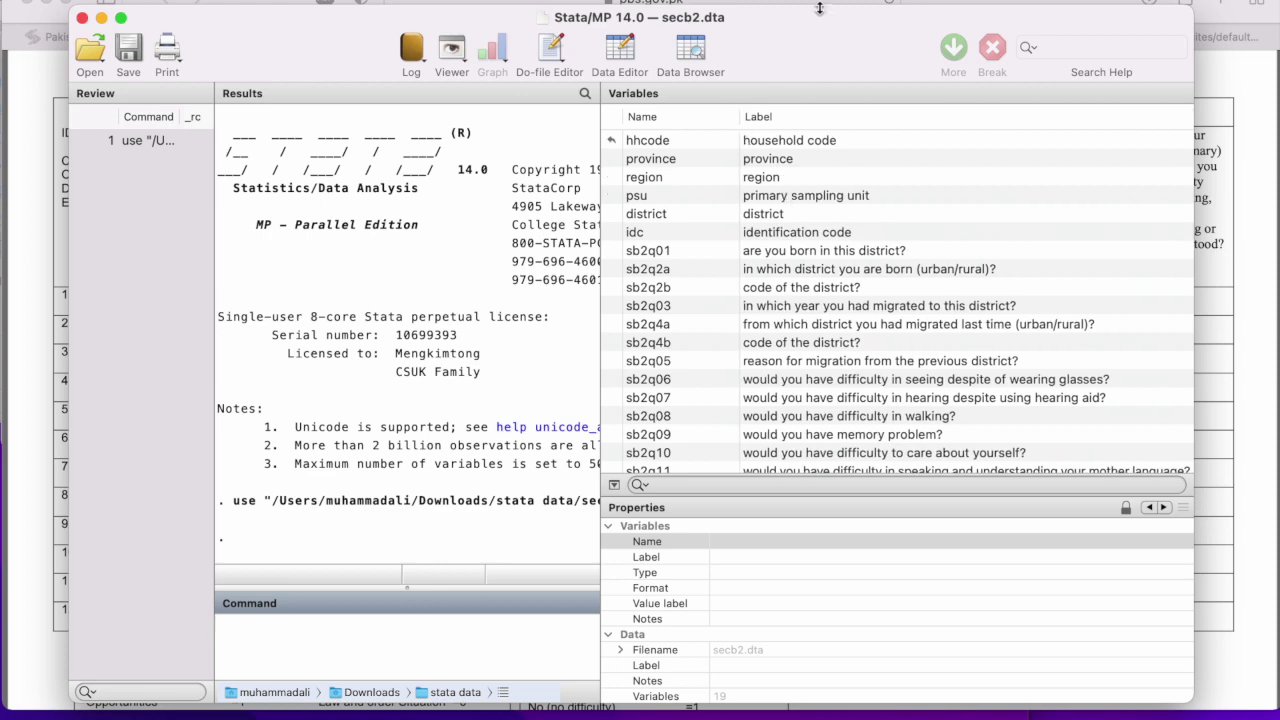
drag(819, 25, 788, 280)
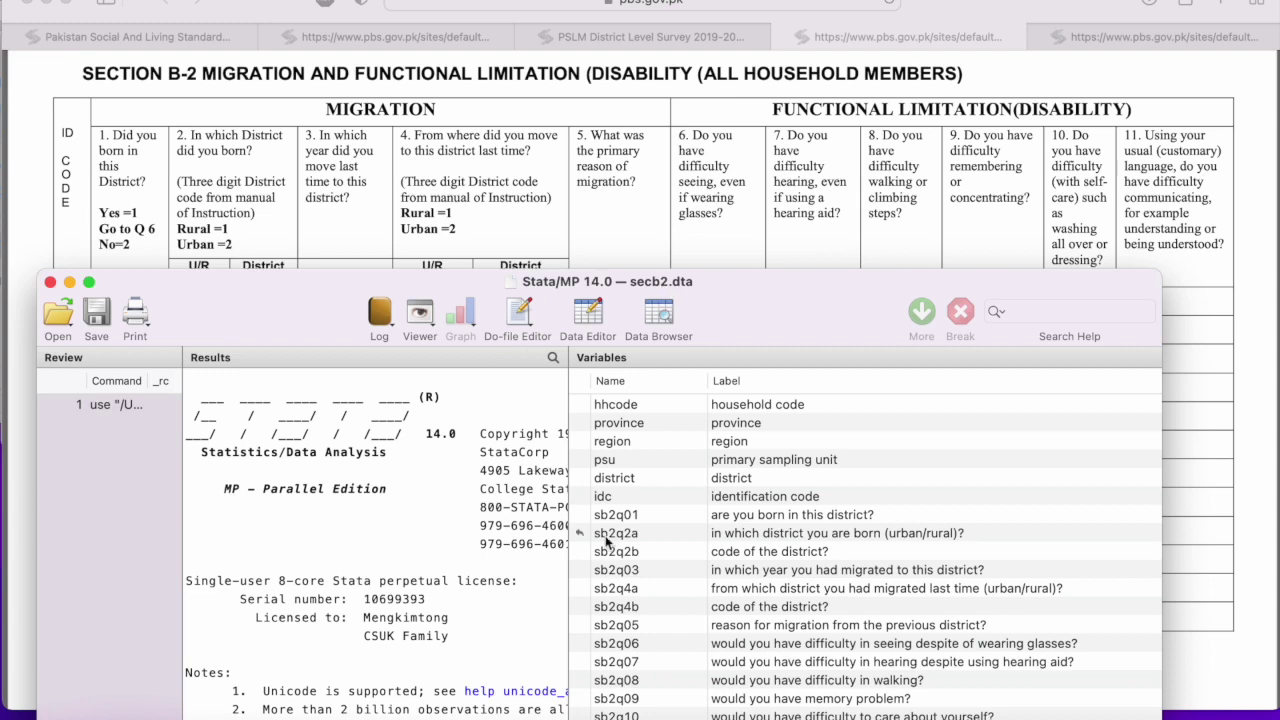
- Browse secc1.dta through sece.dta in the stata data folder, then return to the questionnaire PDF
click(25, 716)
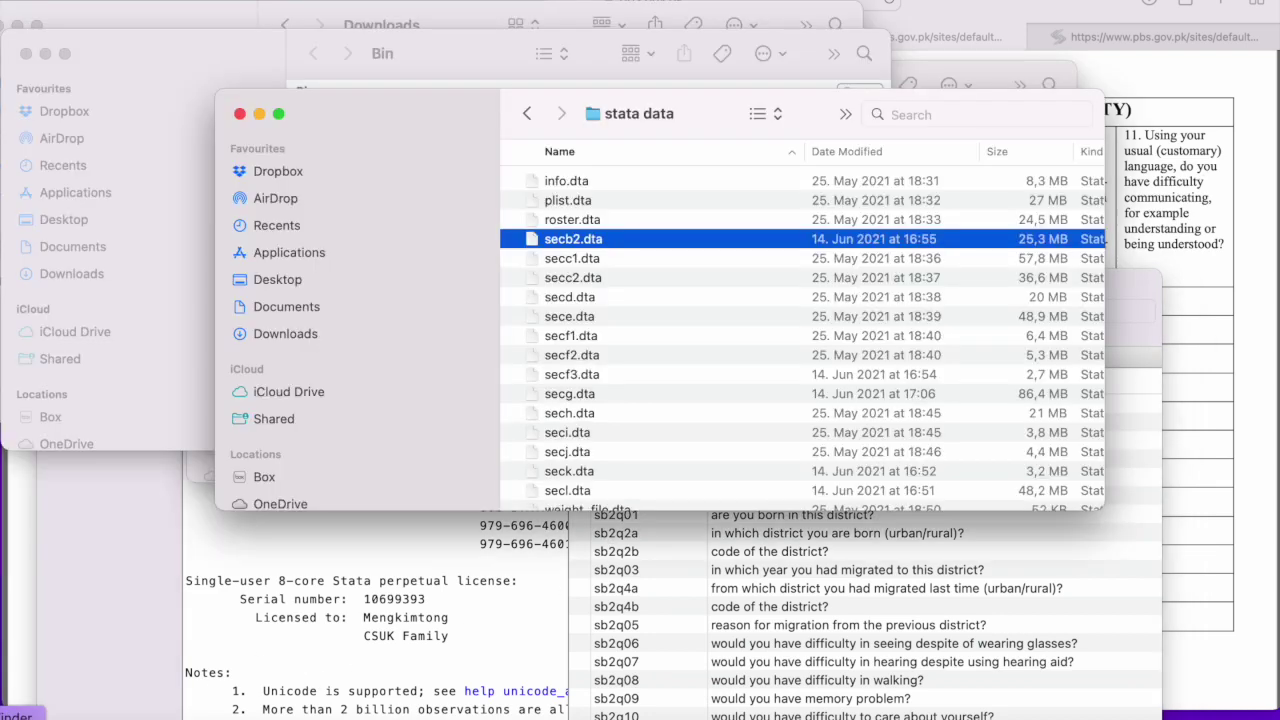
click(743, 260)
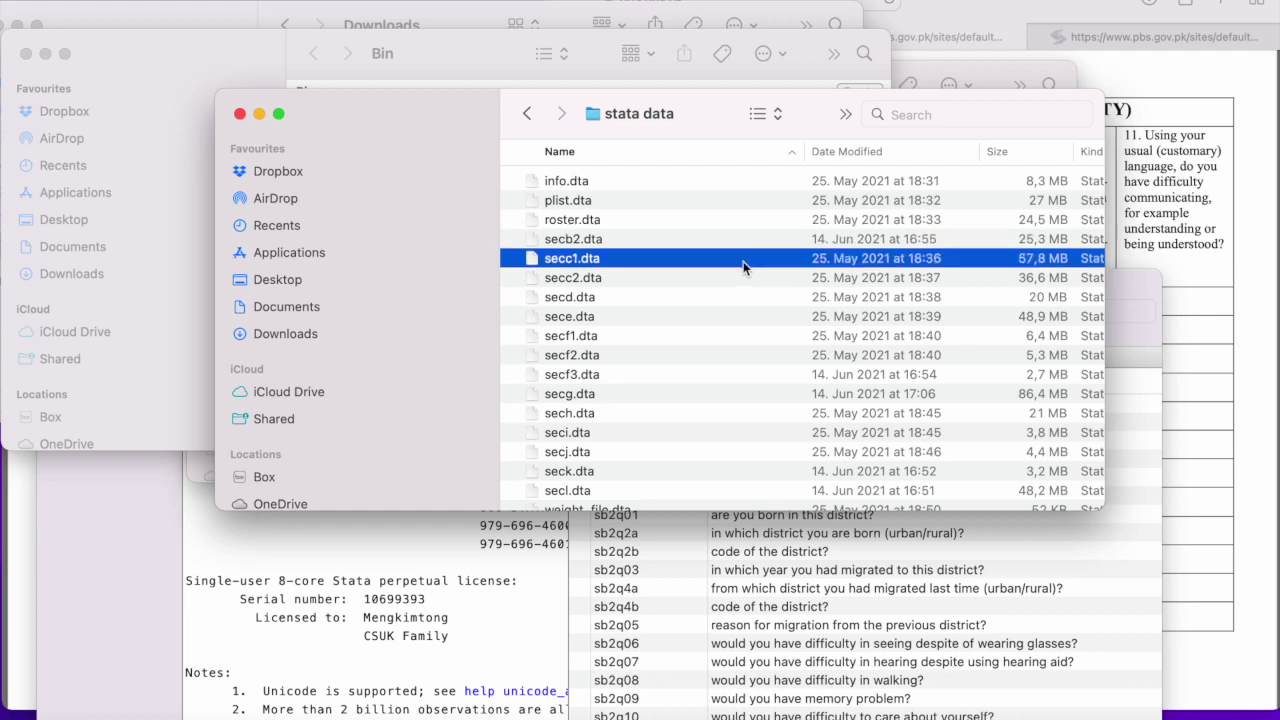
click(726, 279)
click(713, 296)
click(710, 317)
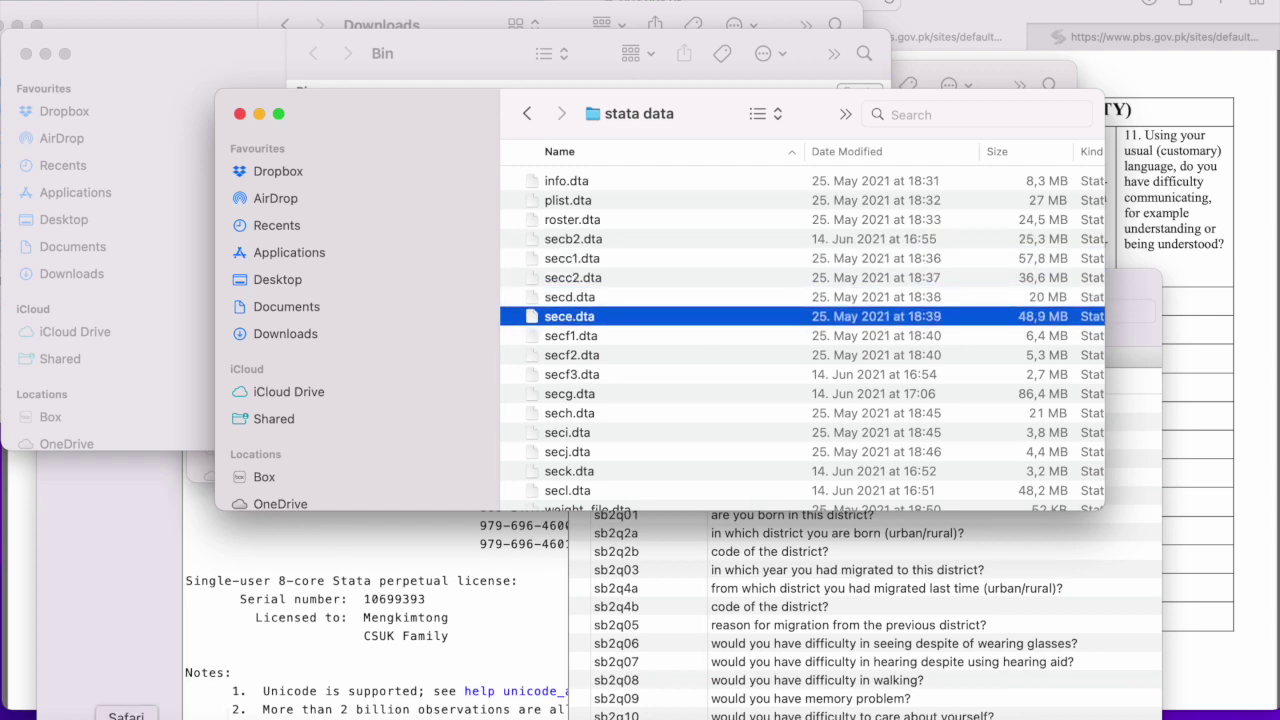
click(126, 716)
scroll(321, 476, down, 8)
- Skim the questionnaire through Sections C-1, C-2 and D, back to Section B-2, then return to Stata
scroll(321, 480, down, 2)
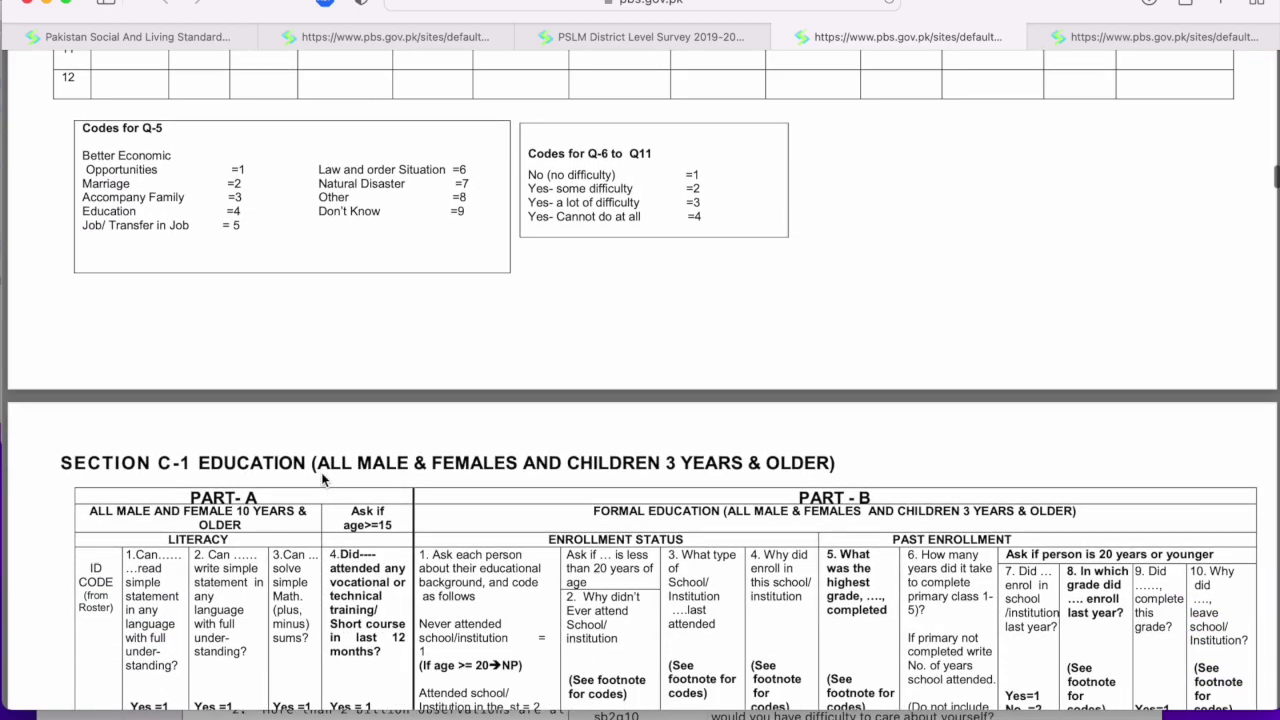
scroll(171, 458, down, 10)
scroll(171, 458, down, 15)
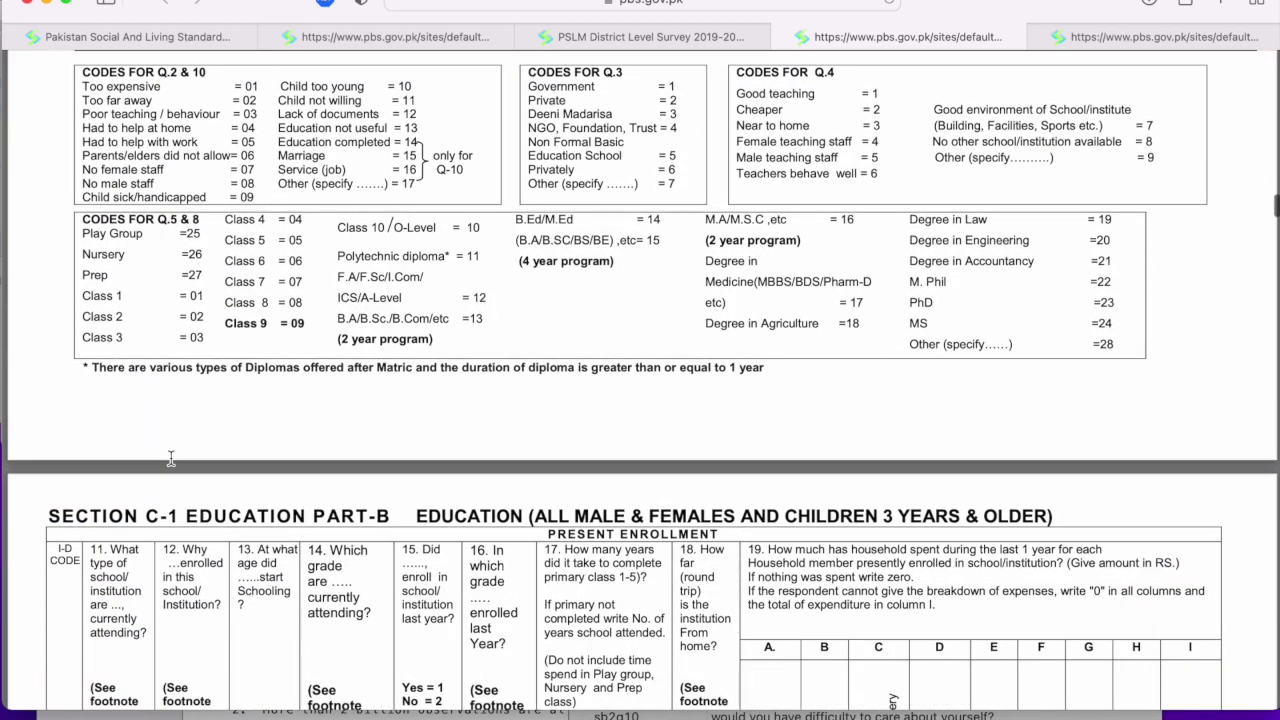
scroll(171, 458, down, 15)
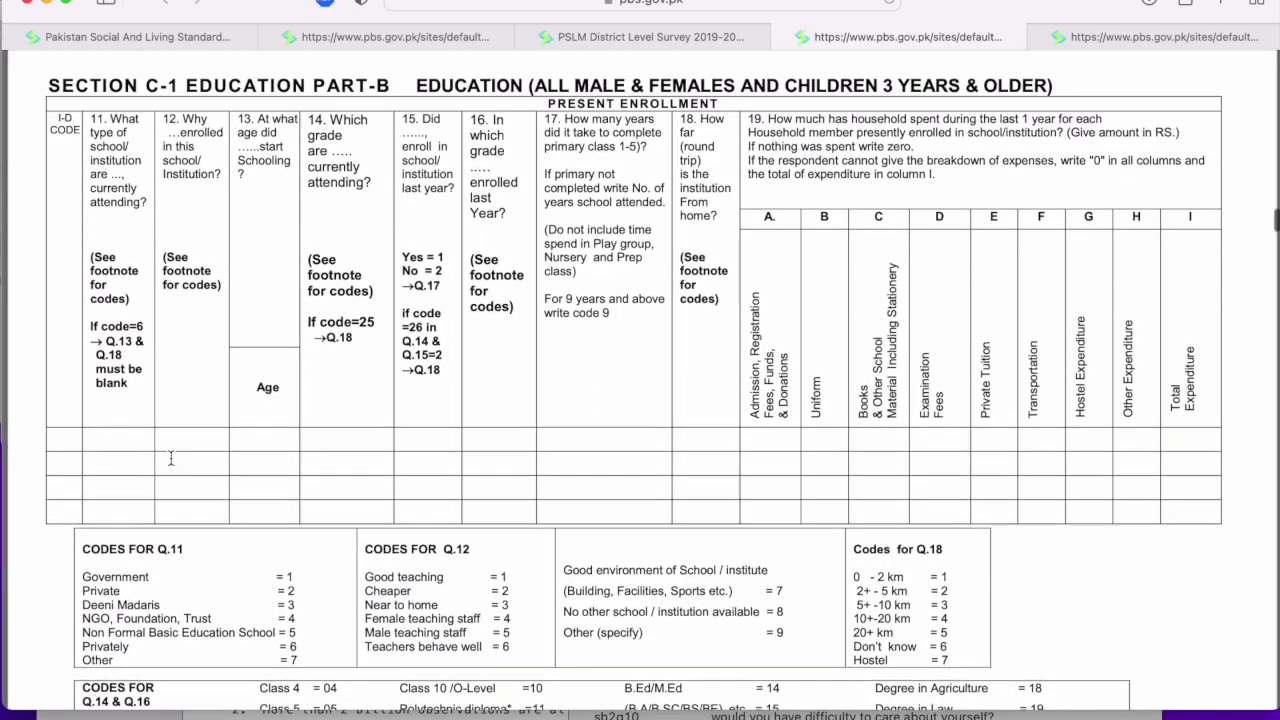
scroll(171, 458, down, 10)
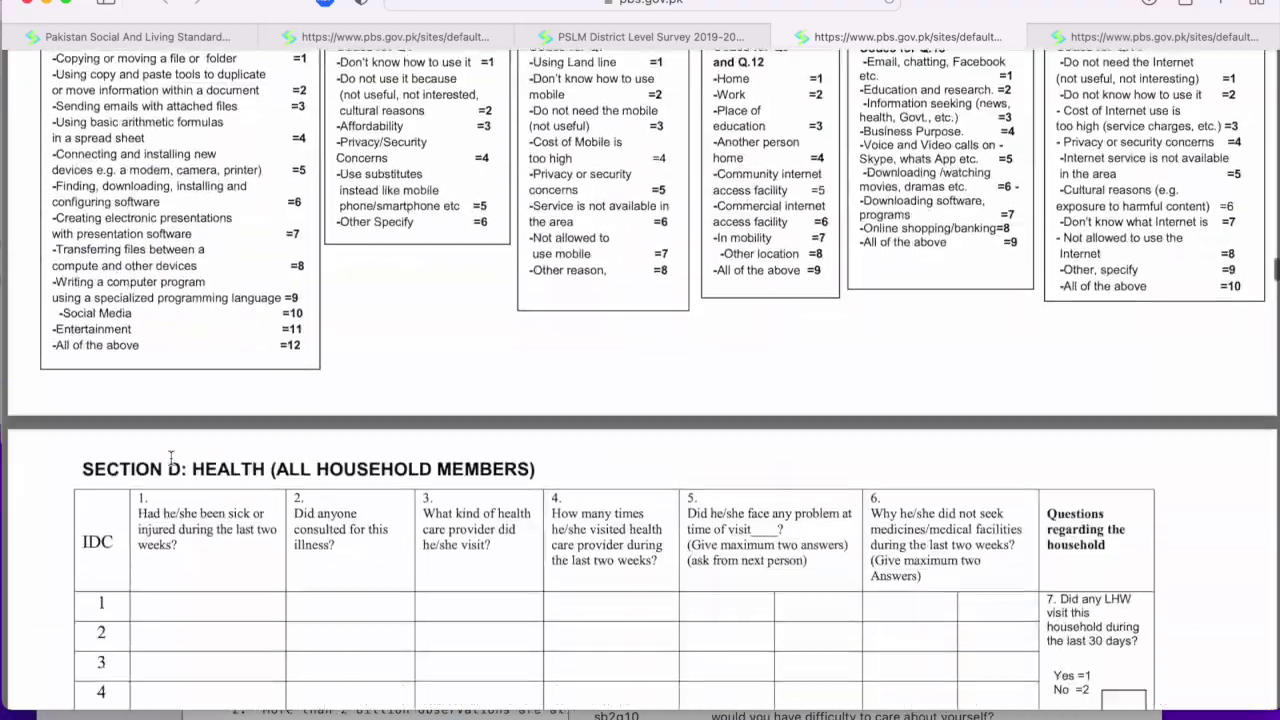
scroll(171, 458, up, 15)
scroll(171, 458, up, 15)
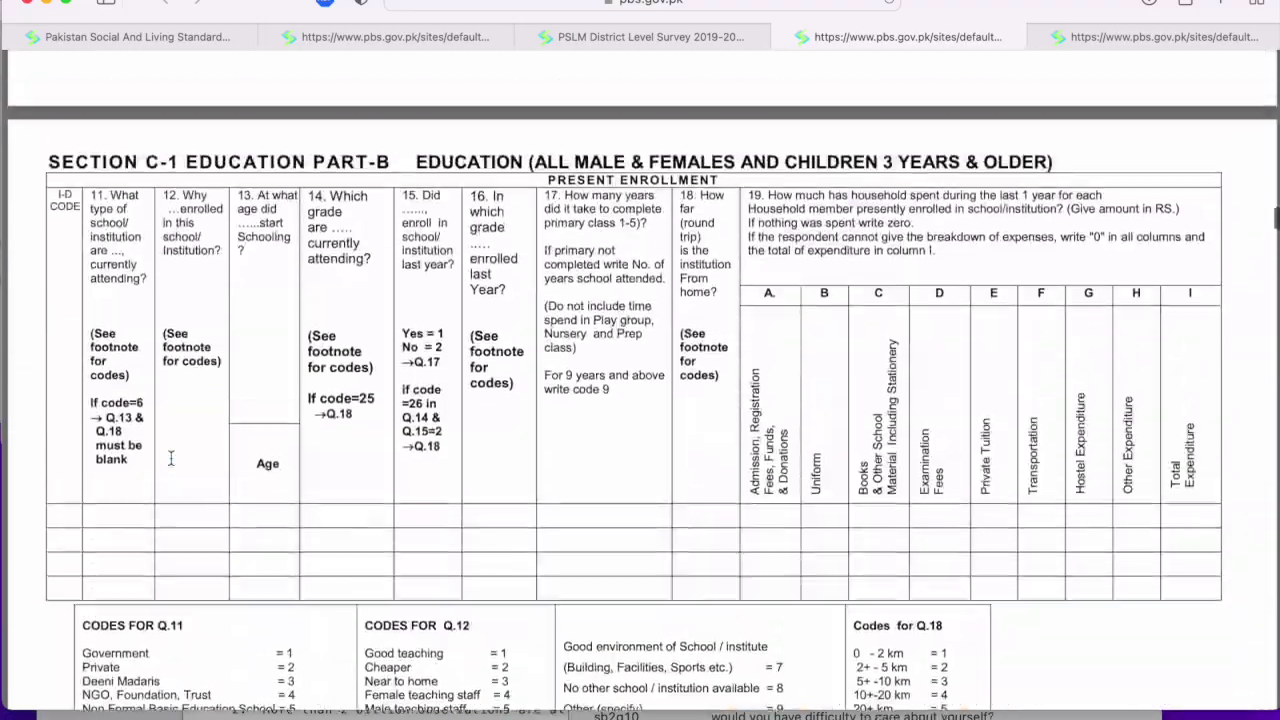
scroll(171, 458, up, 15)
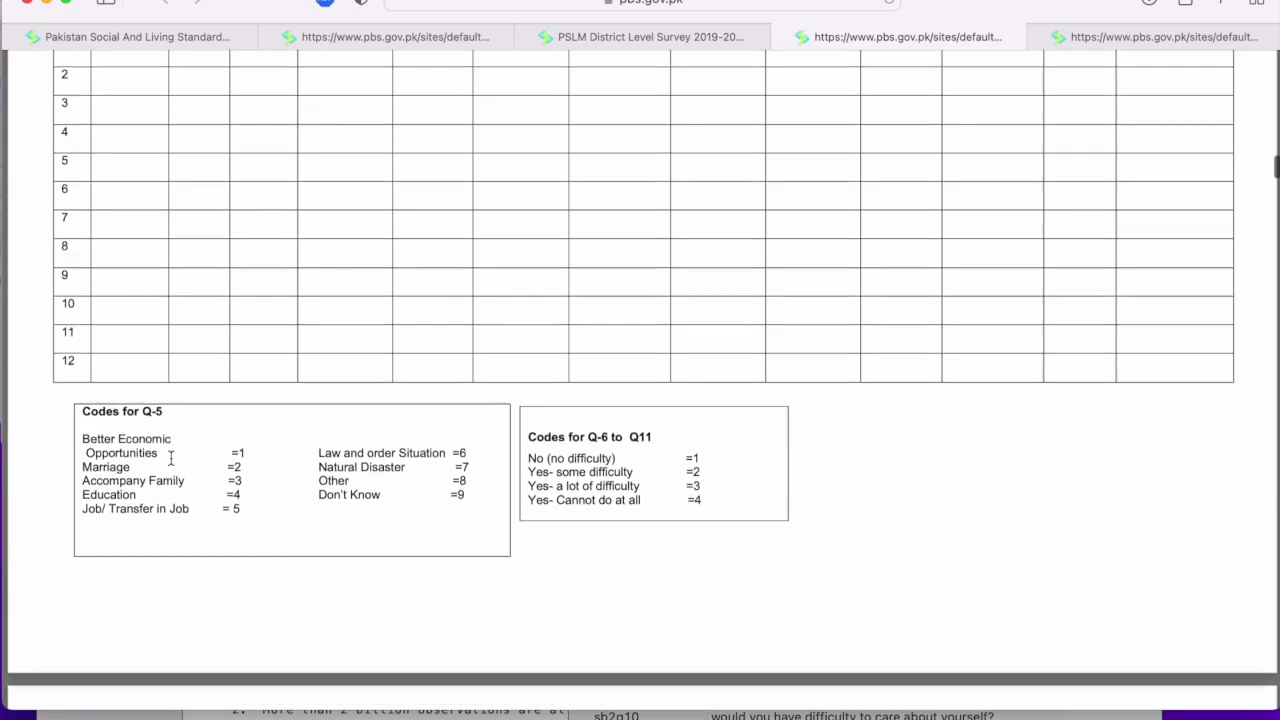
scroll(171, 458, down, 3)
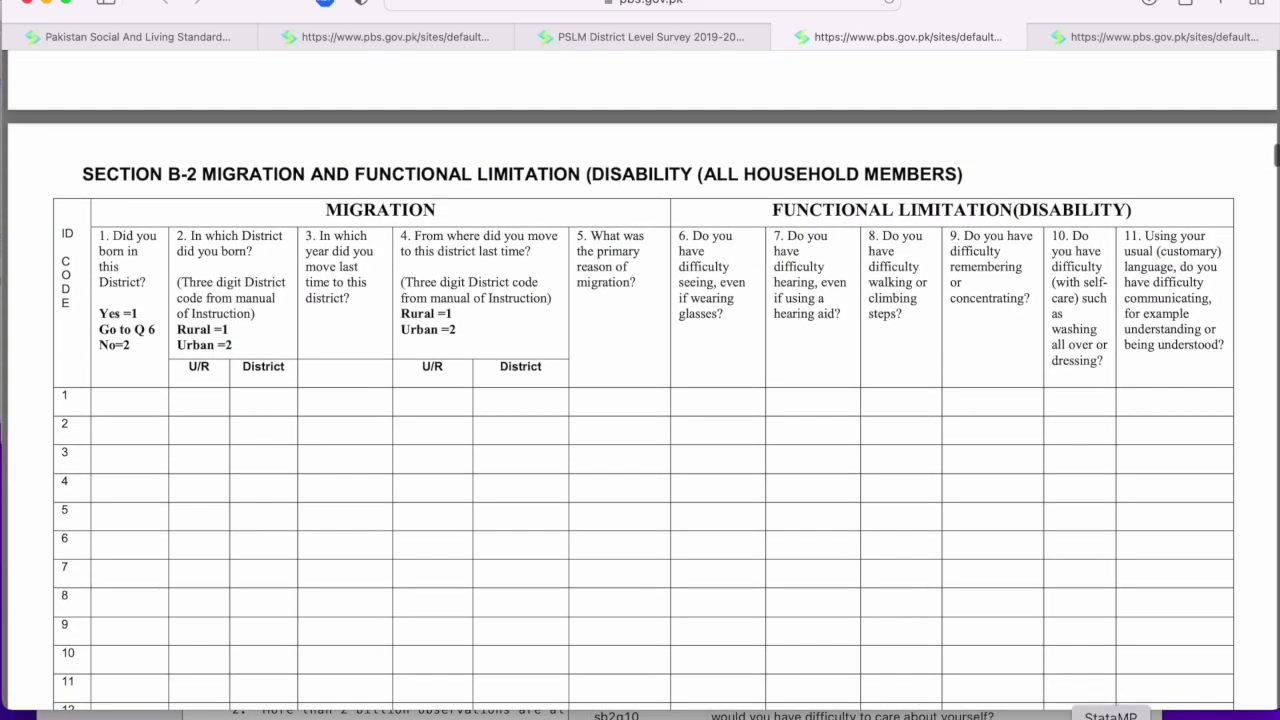
key(super+Tab)
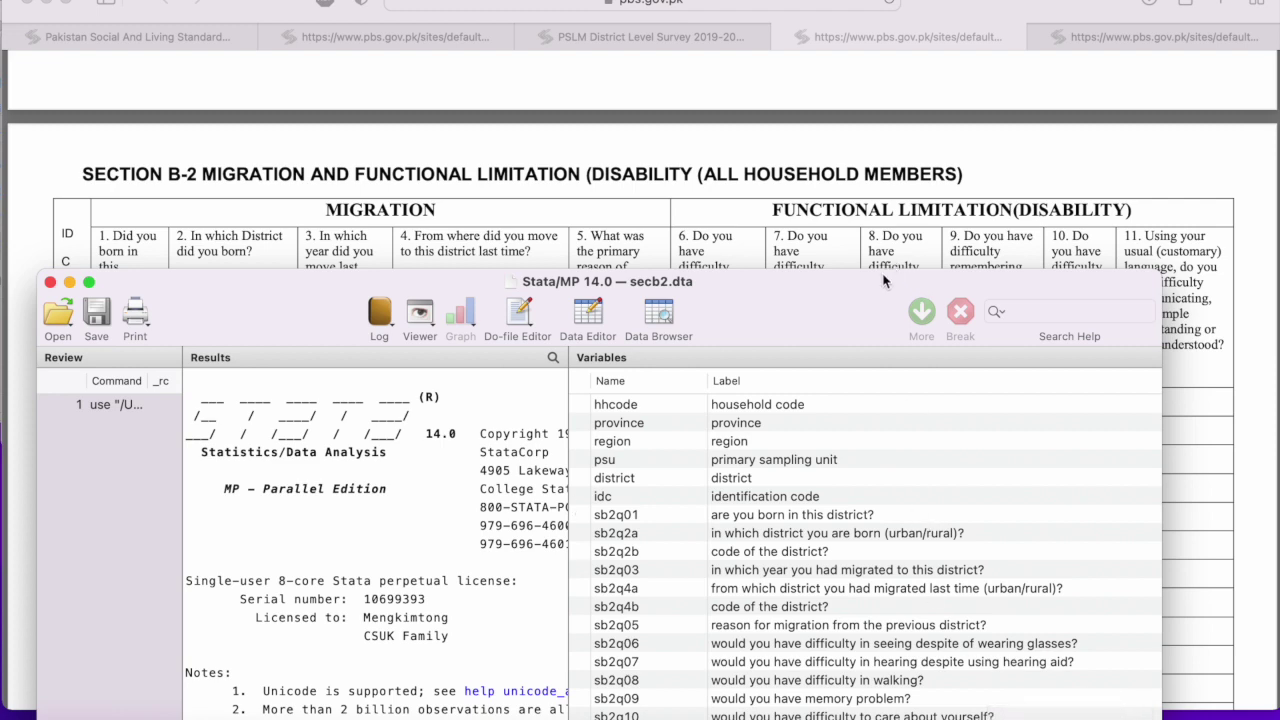
- Move the Stata window higher on screen and widen the Results output area
drag(883, 279, 942, 92)
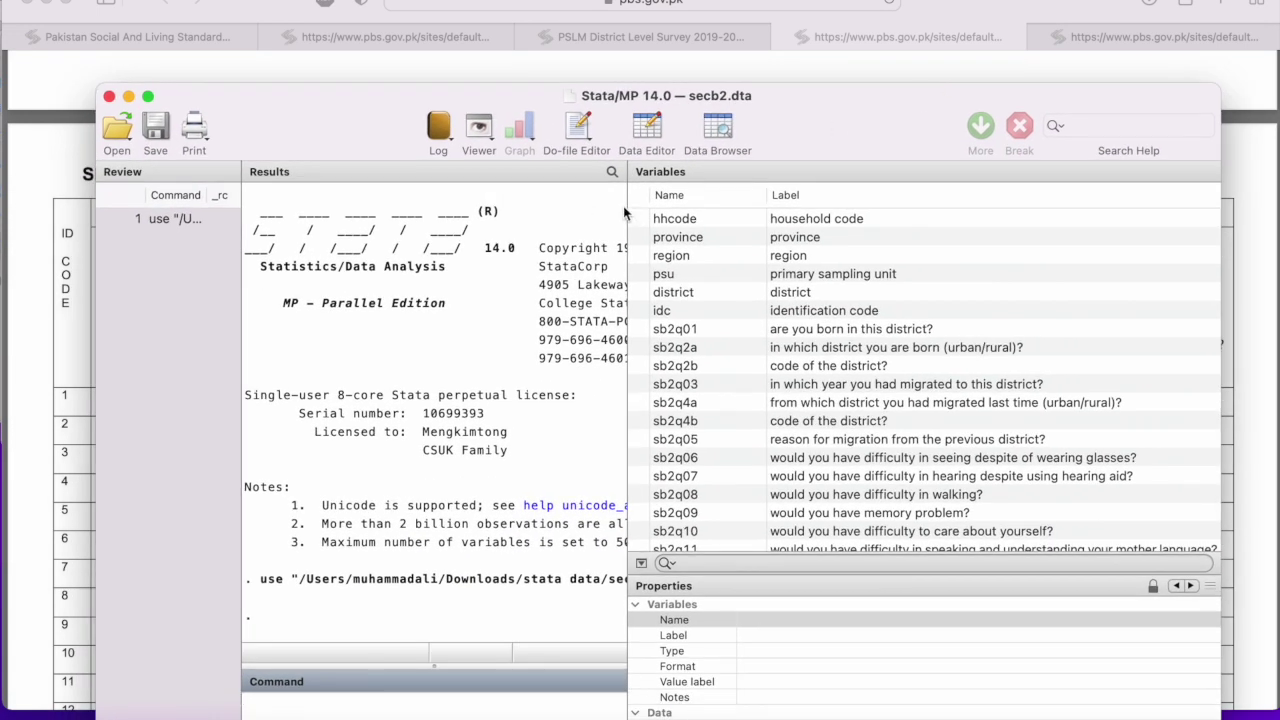
drag(627, 207, 927, 240)
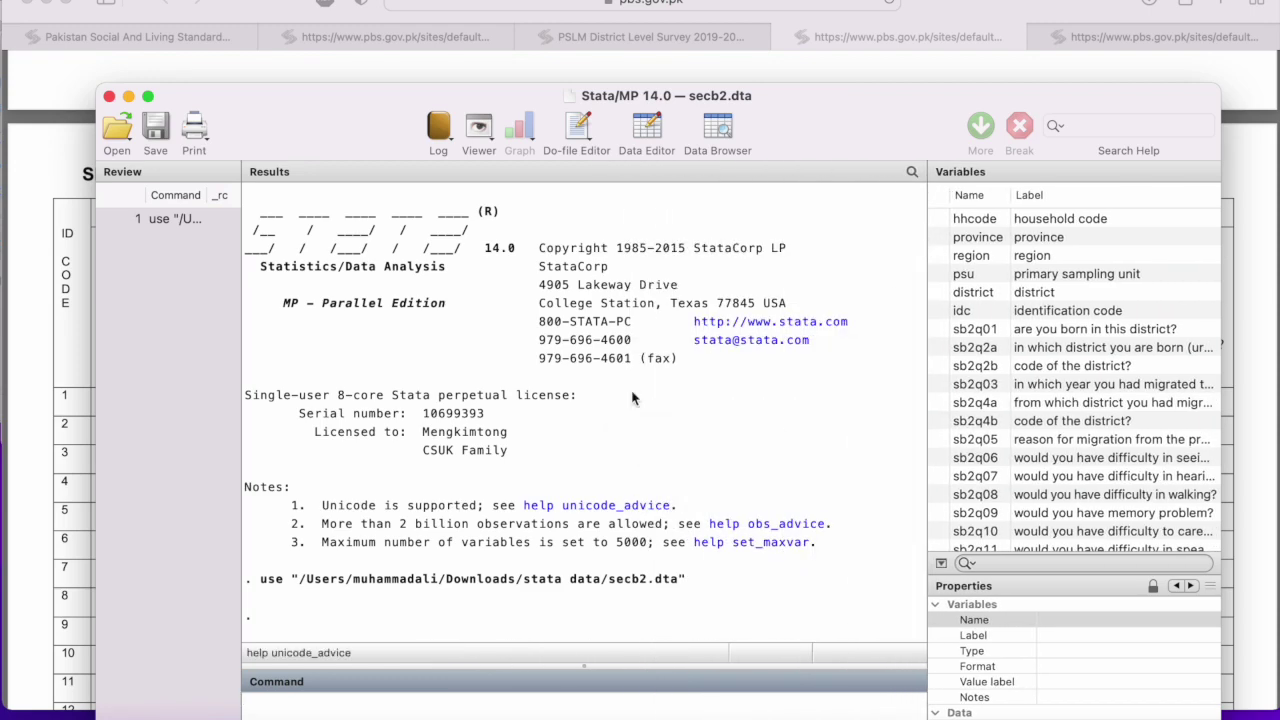
drag(797, 98, 795, 34)
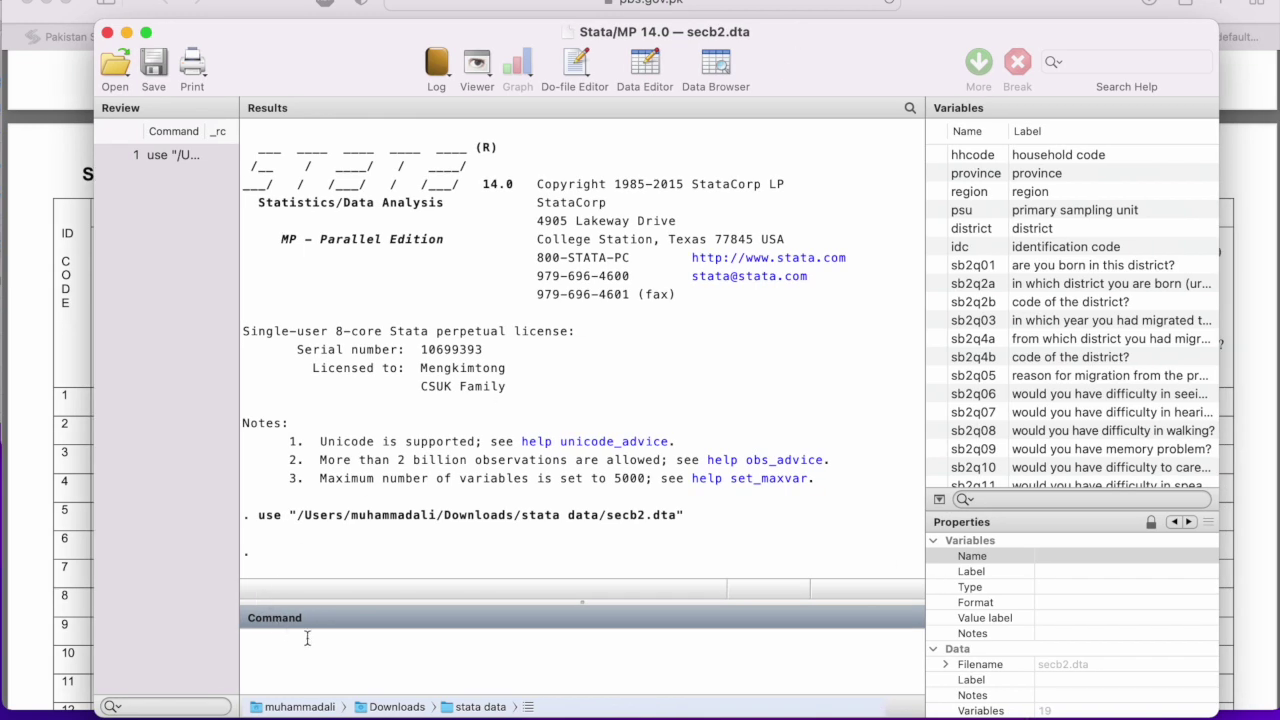
- Run 'tab sb2q01' showing 823,655 yes, 48,183 no and 4 zeros, then begin a 'drop if' command
click(1118, 266)
double_click(1118, 266)
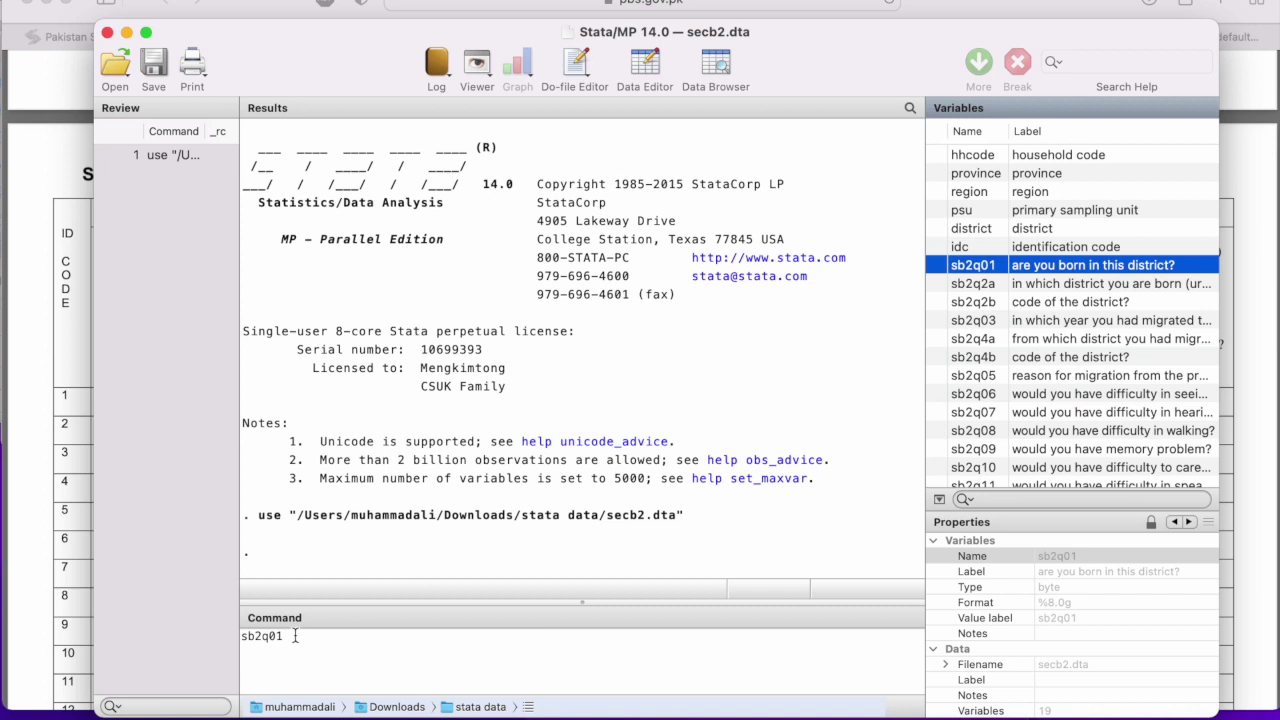
click(243, 638)
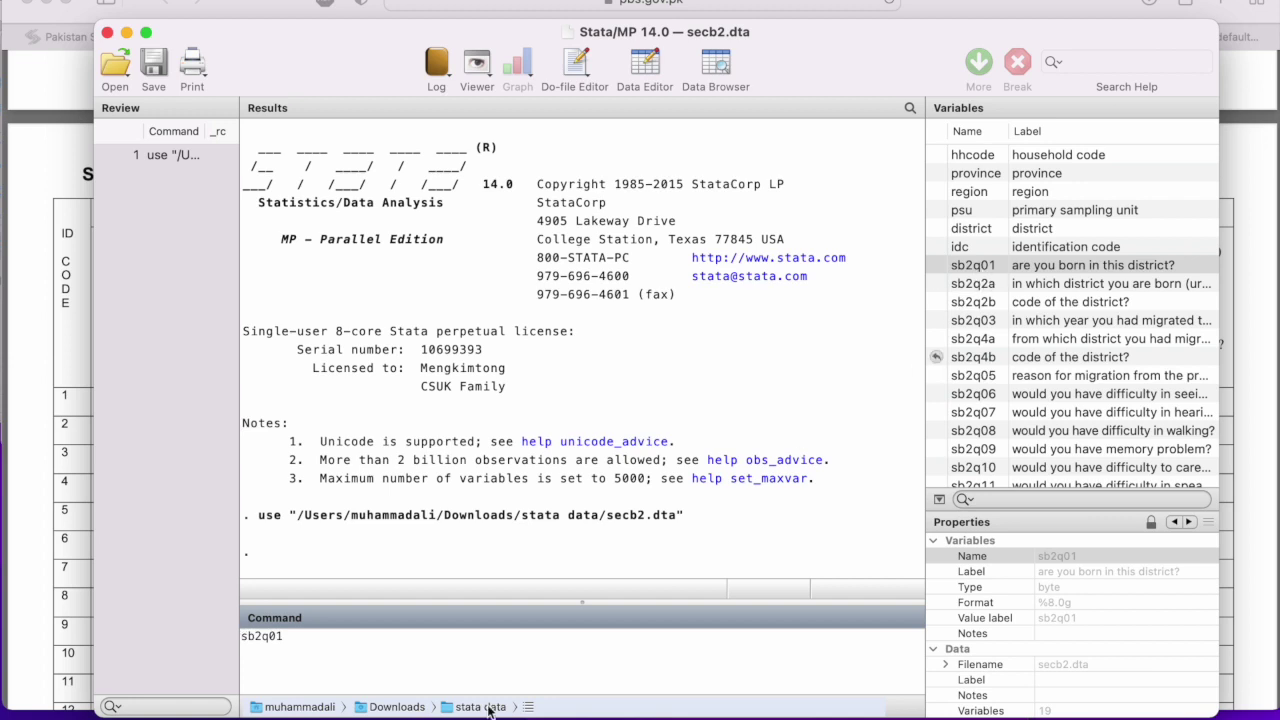
text(tab)
key(Return)
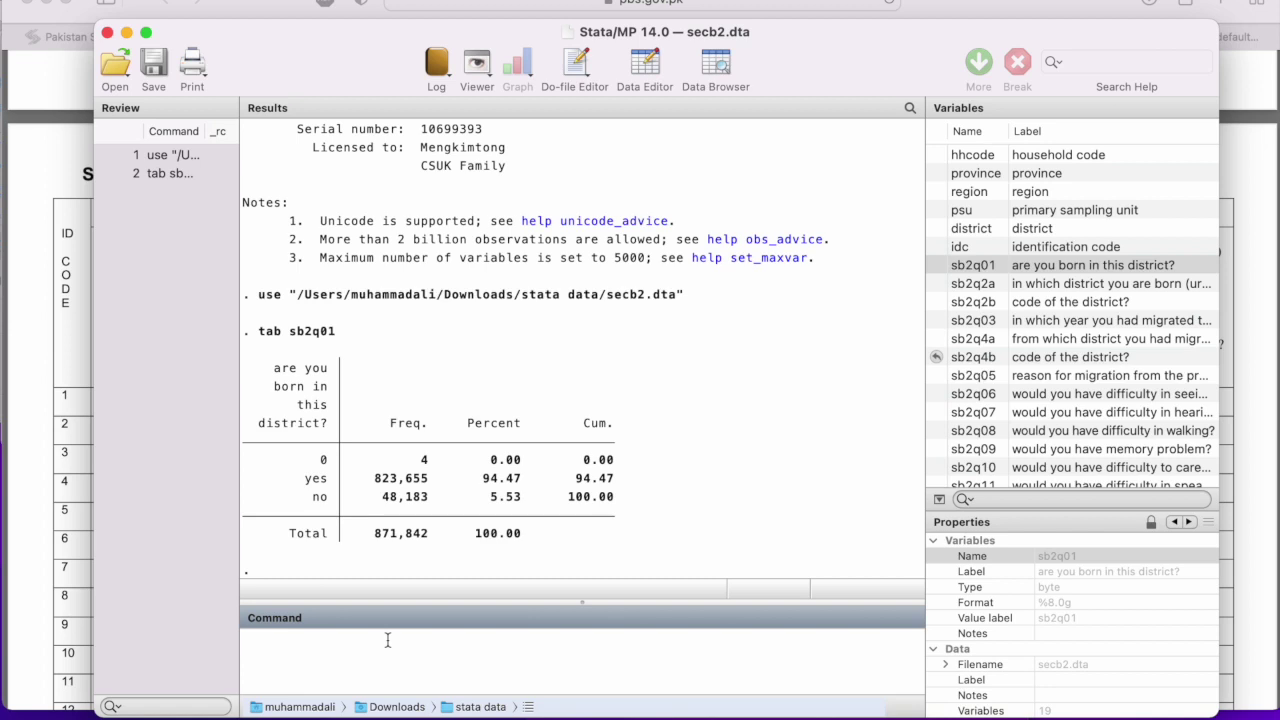
text(drop if)
- Drop observations where sb2q01==0, rerun the tabulation (871,838 total), and return to the browser questionnaire
double_click(1040, 265)
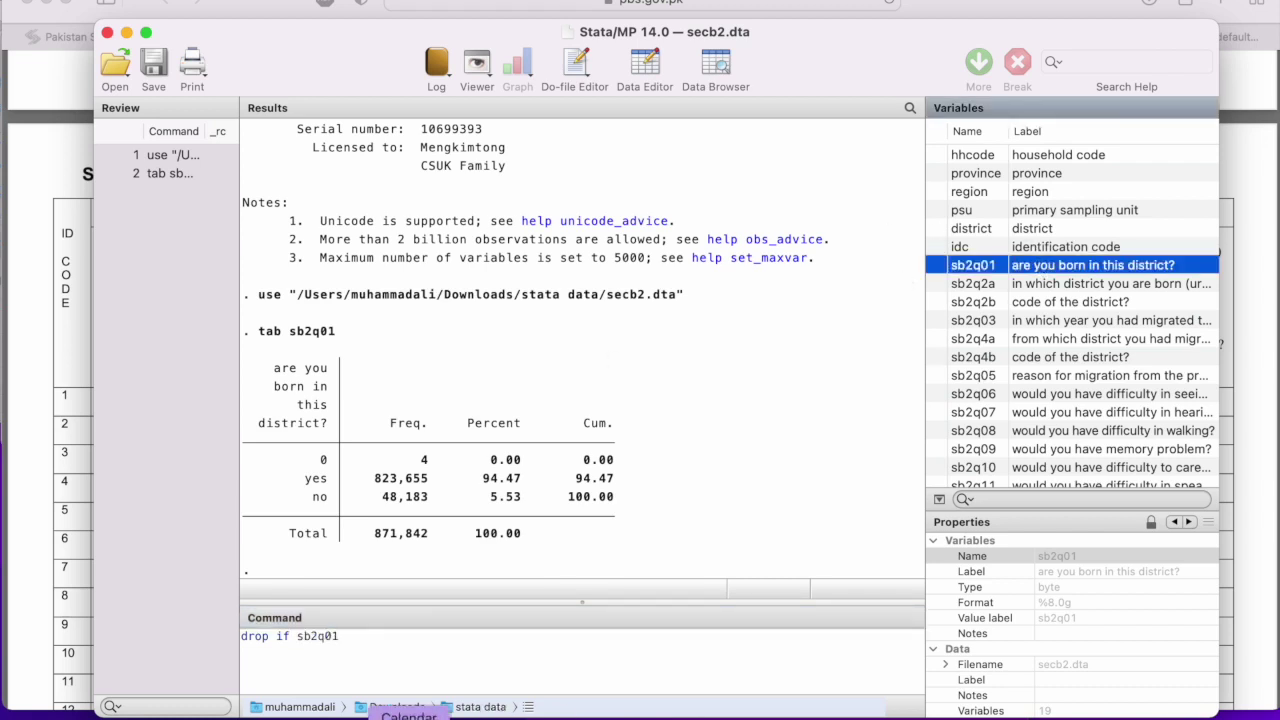
click(518, 646)
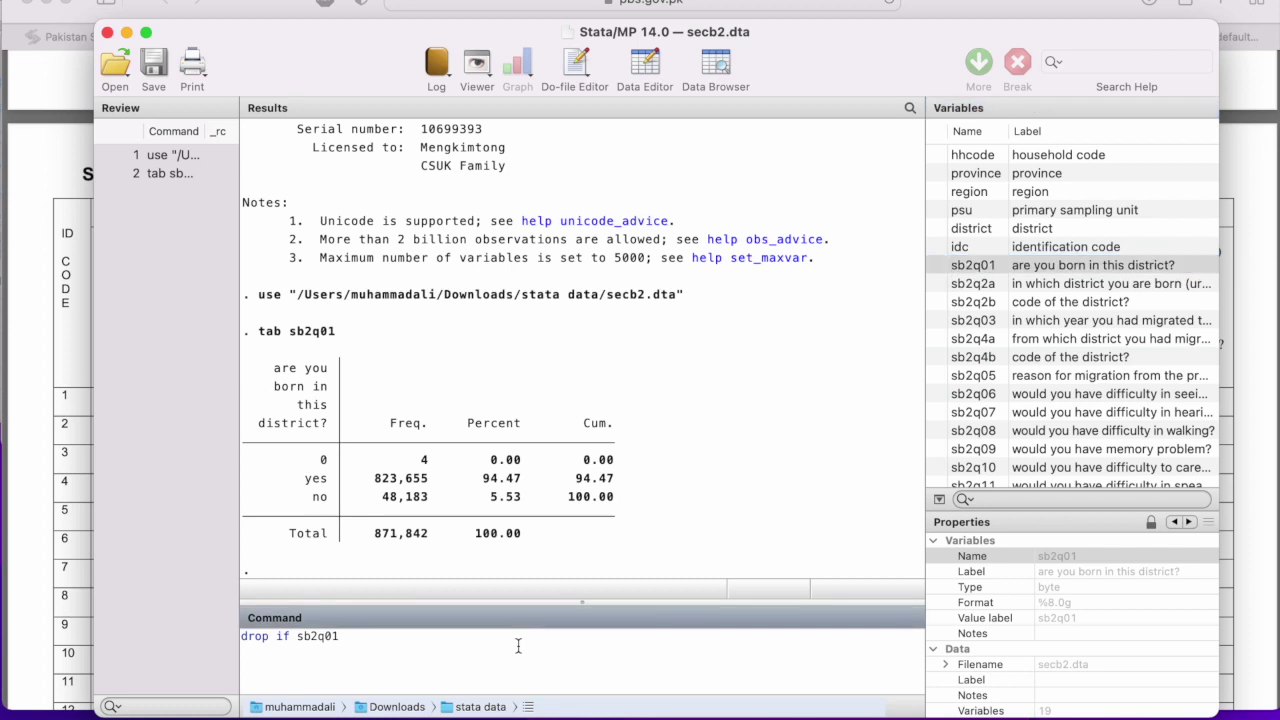
text(==0)
key(Return)
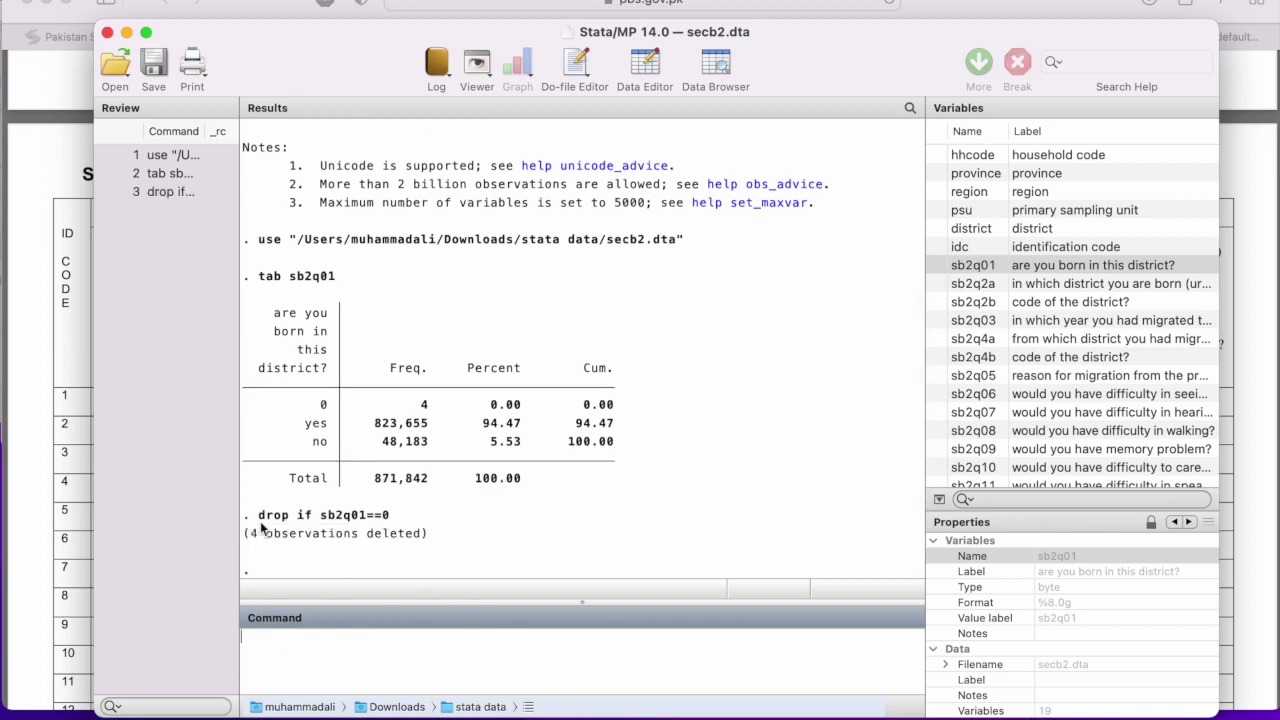
double_click(168, 173)
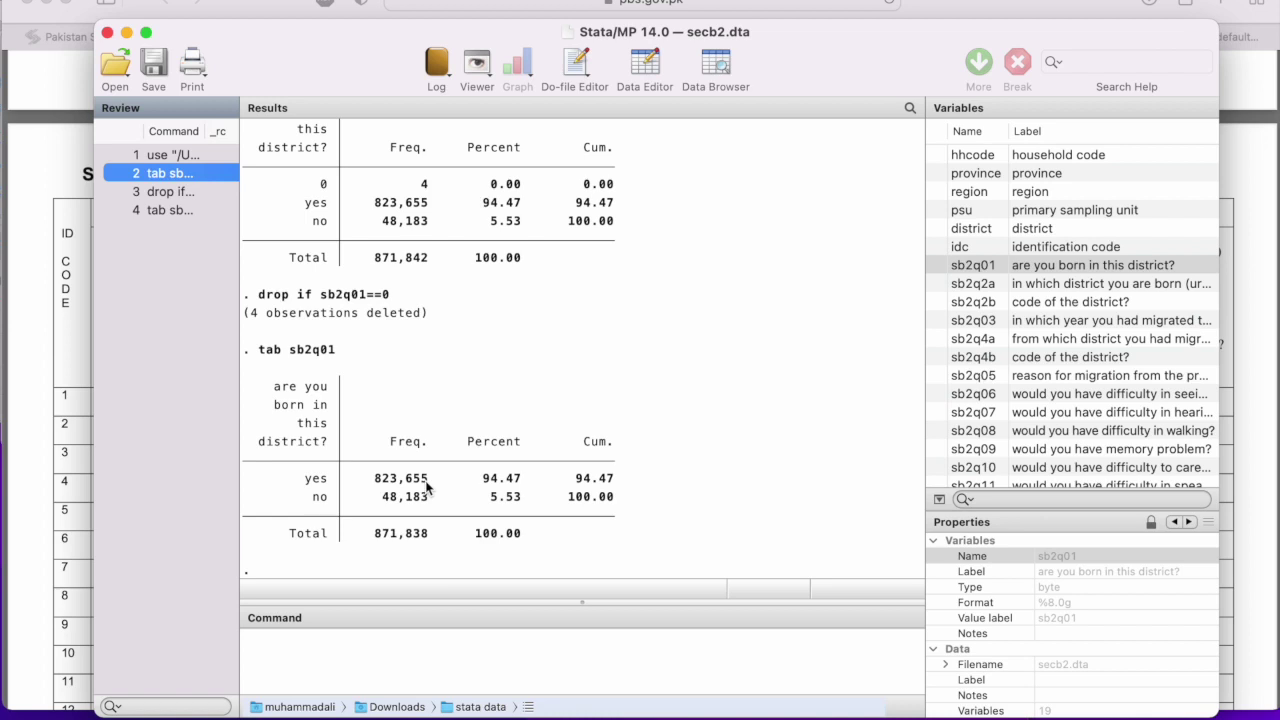
click(72, 362)
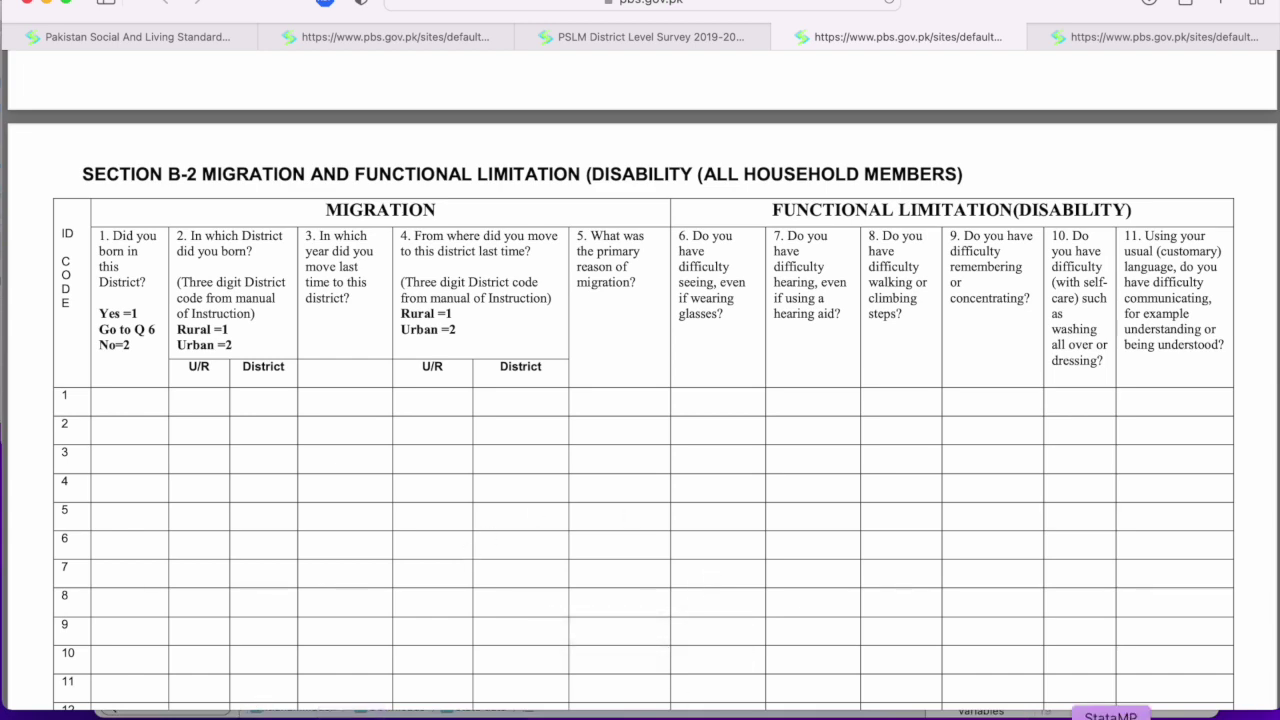
click(1110, 718)
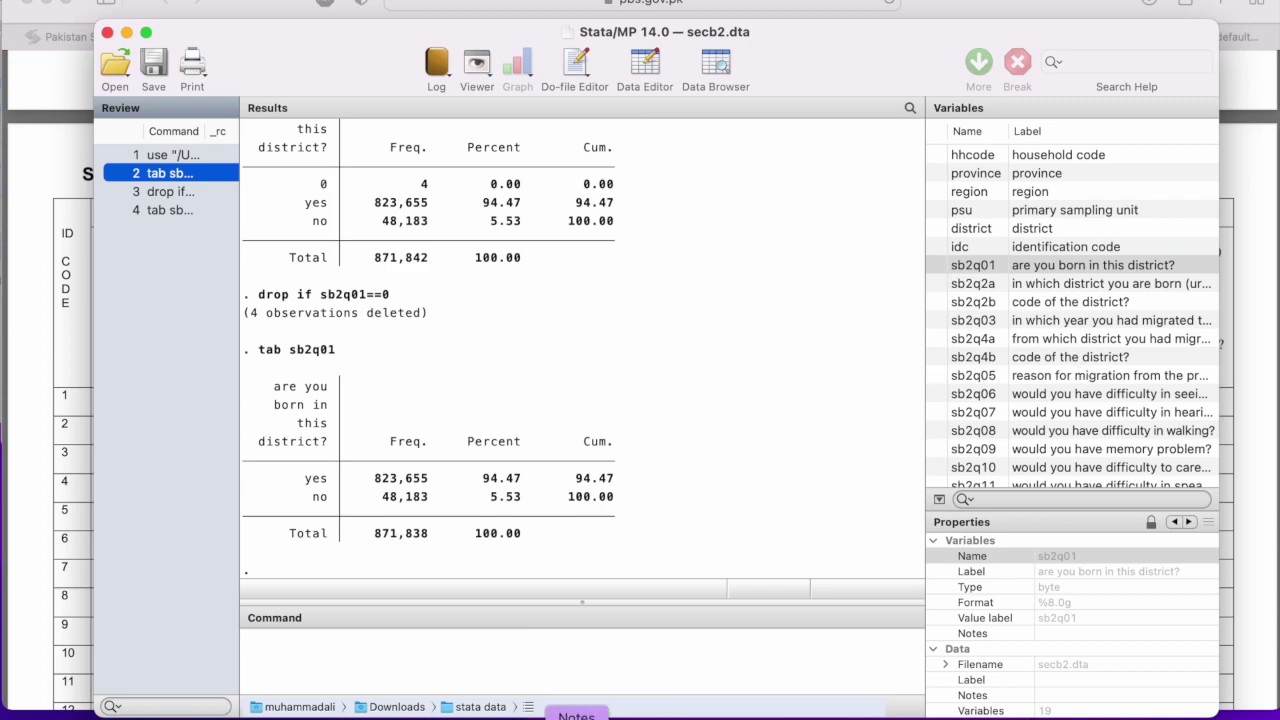
click(122, 714)
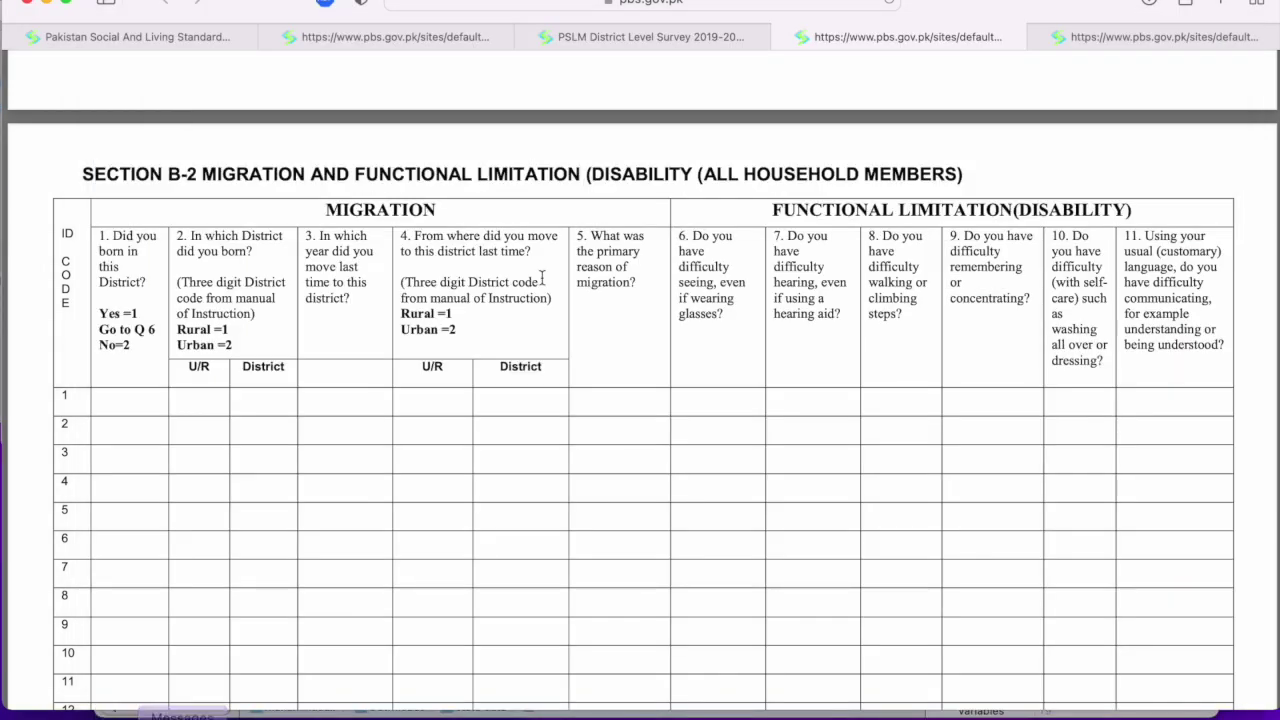
- Switch to the PSLM 2019-20 district report and scroll through its foreword, preface and contents pages
click(1120, 40)
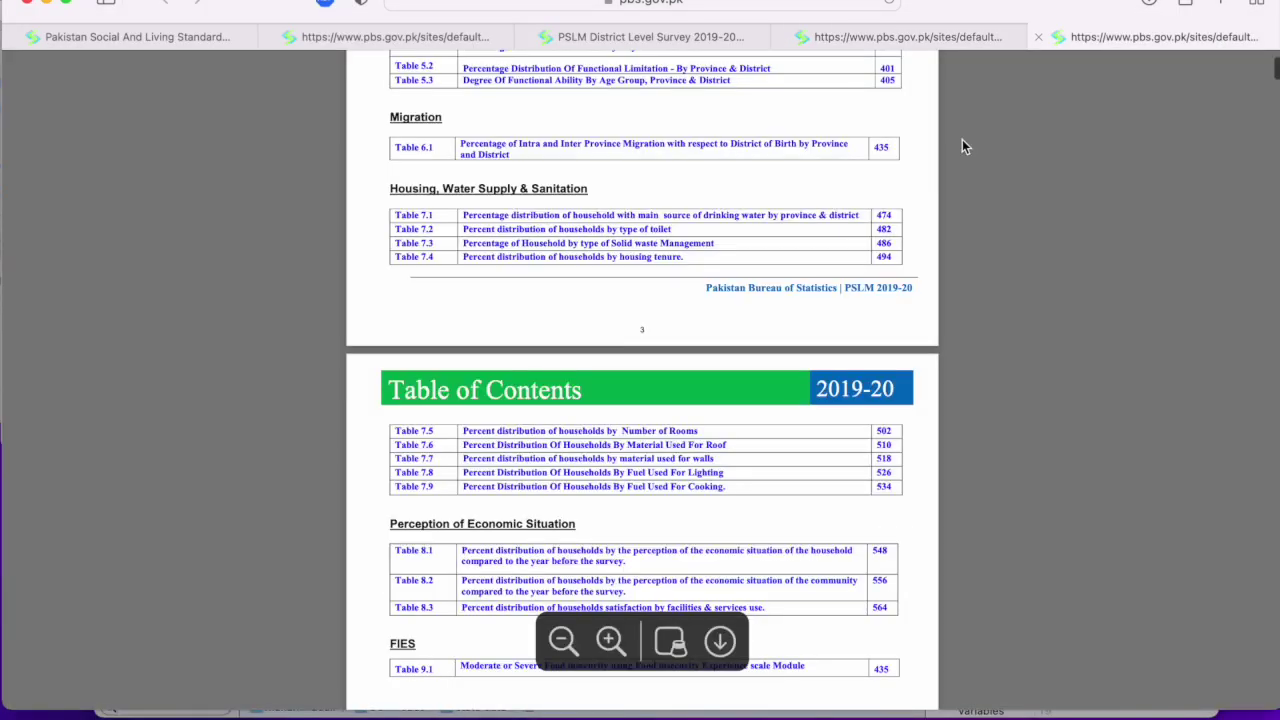
scroll(927, 174, down, 20)
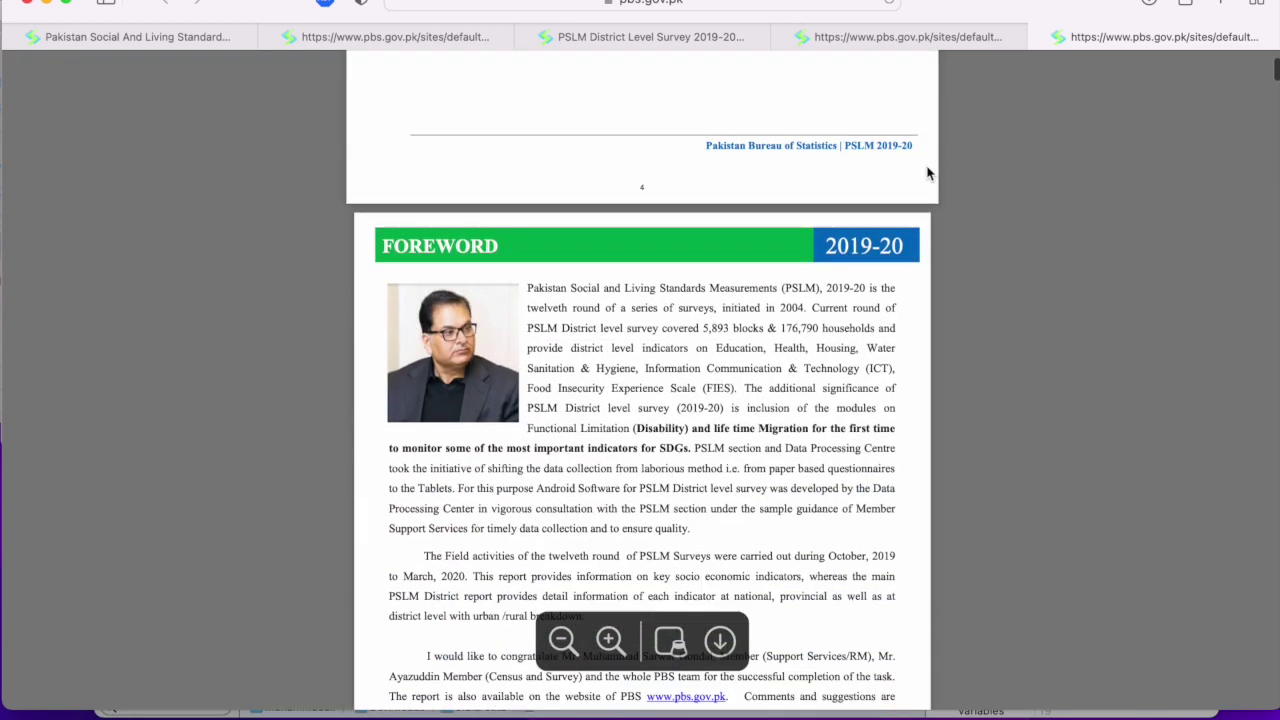
scroll(927, 174, down, 20)
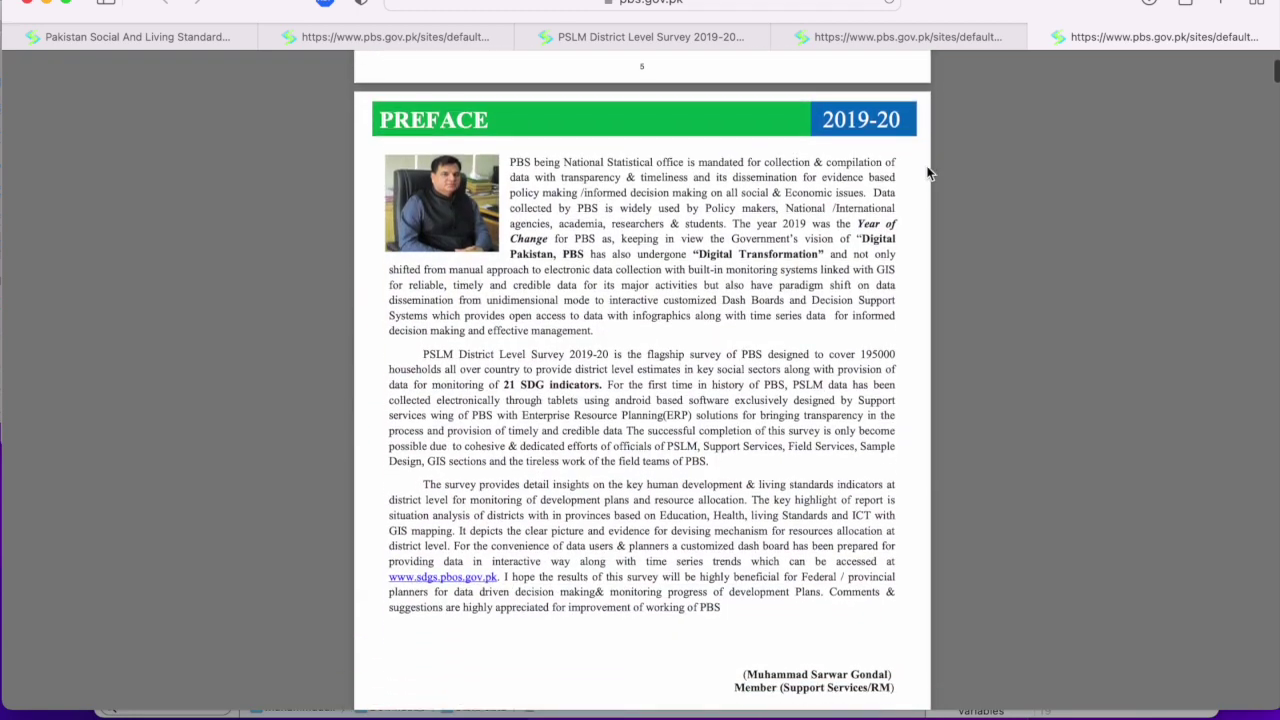
scroll(927, 174, down, 20)
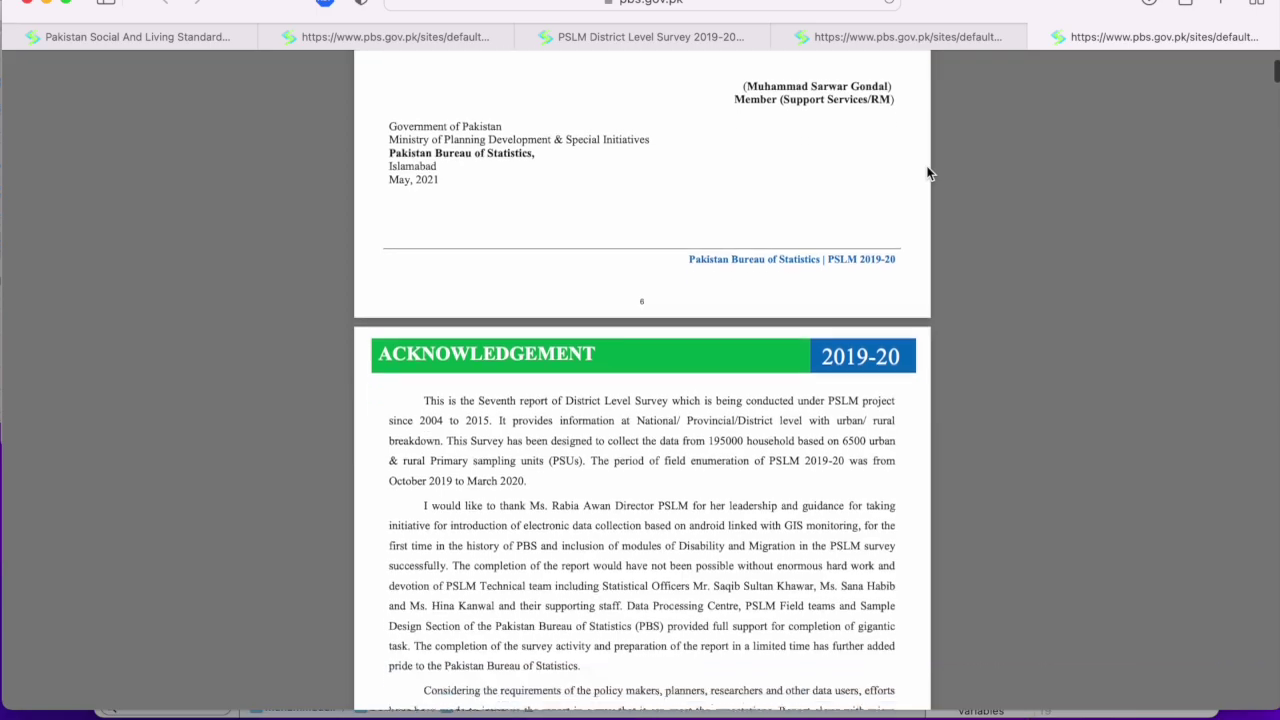
scroll(927, 174, down, 20)
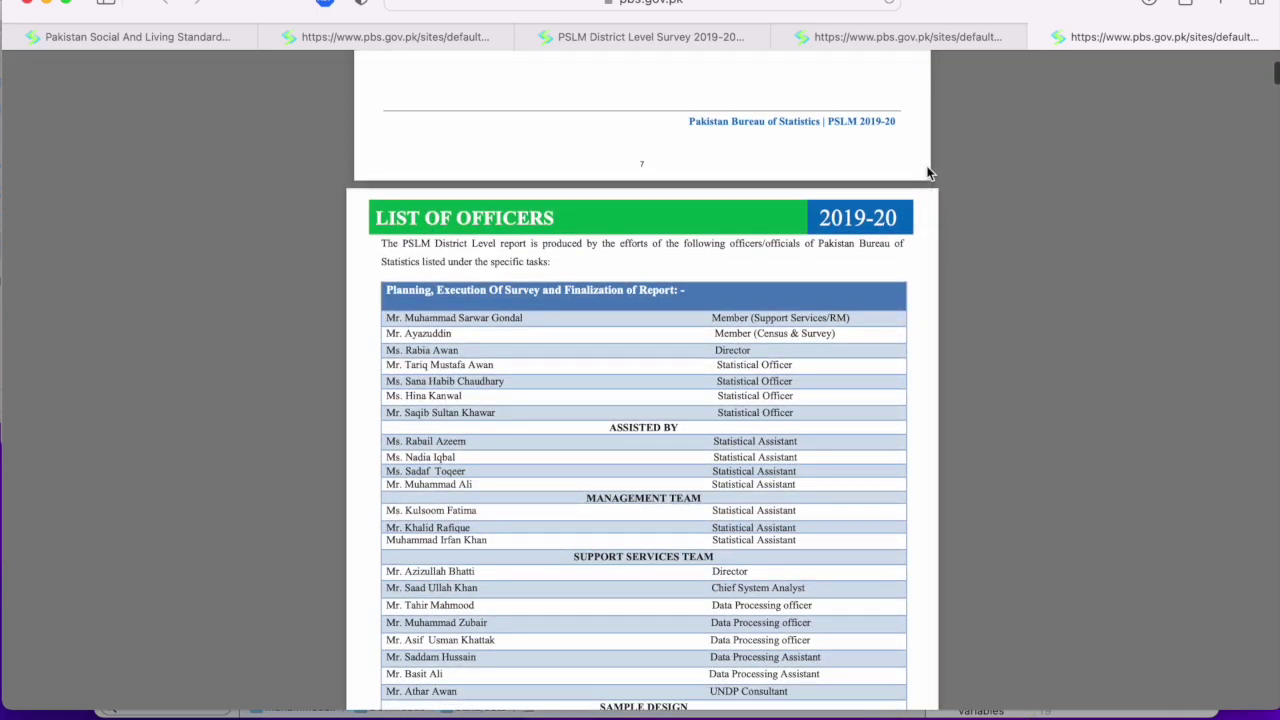
scroll(927, 174, up, 20)
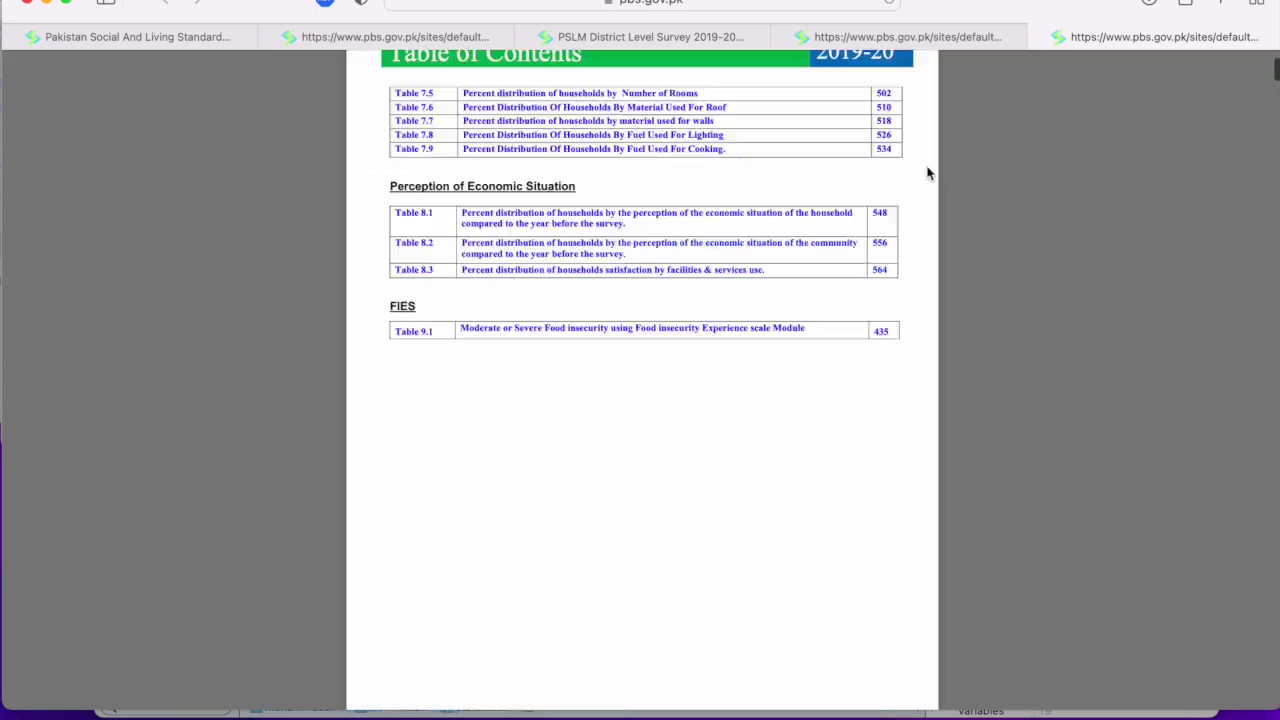
scroll(927, 174, up, 20)
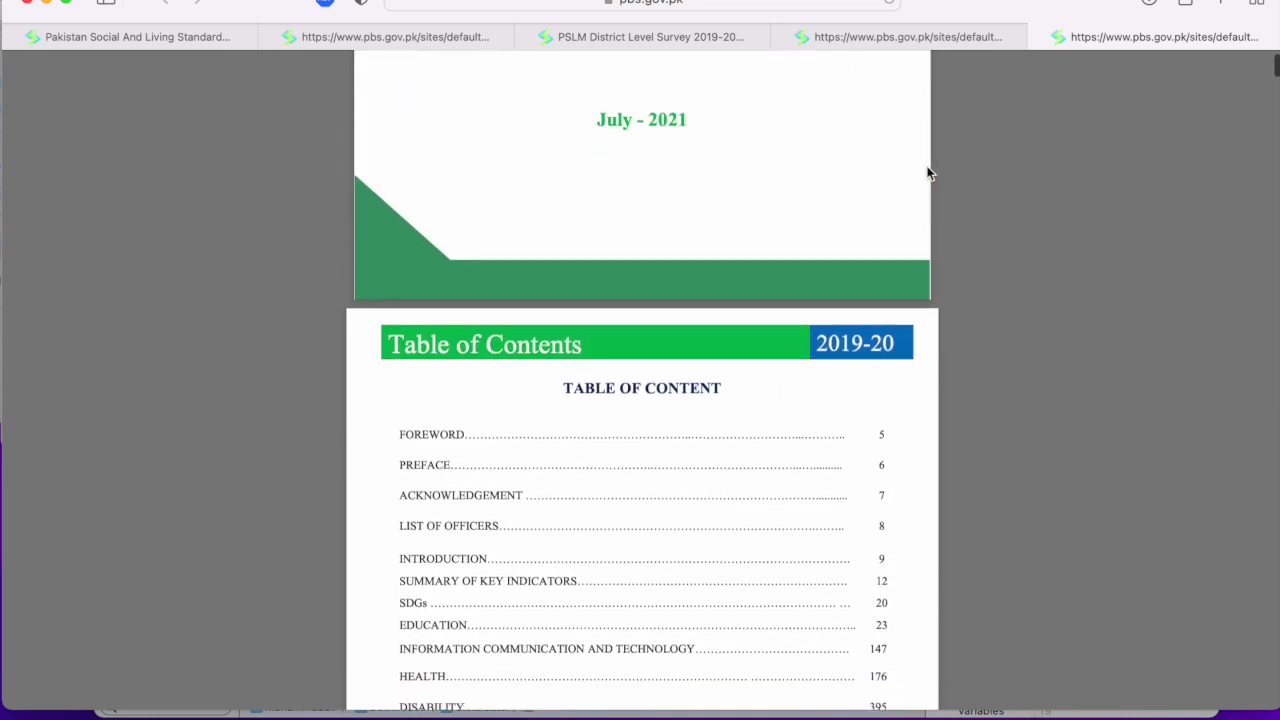
scroll(927, 174, down, 5)
scroll(927, 174, down, 2)
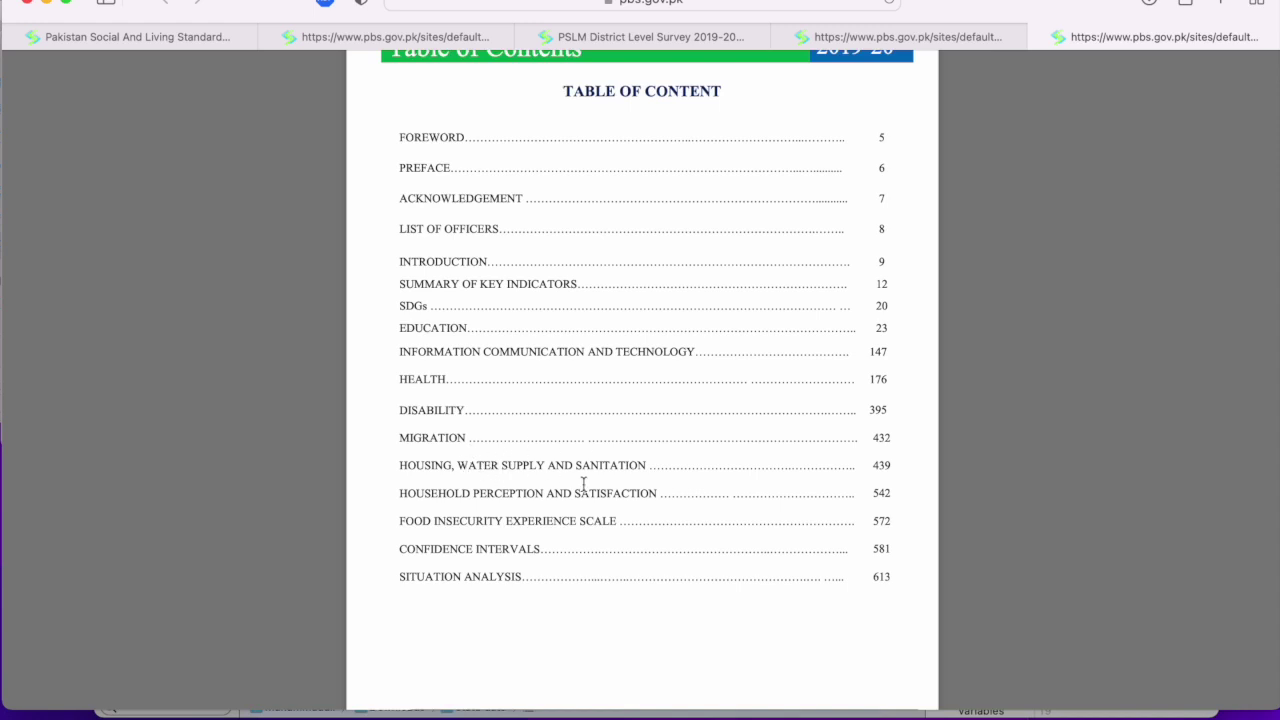
scroll(583, 484, down, 15)
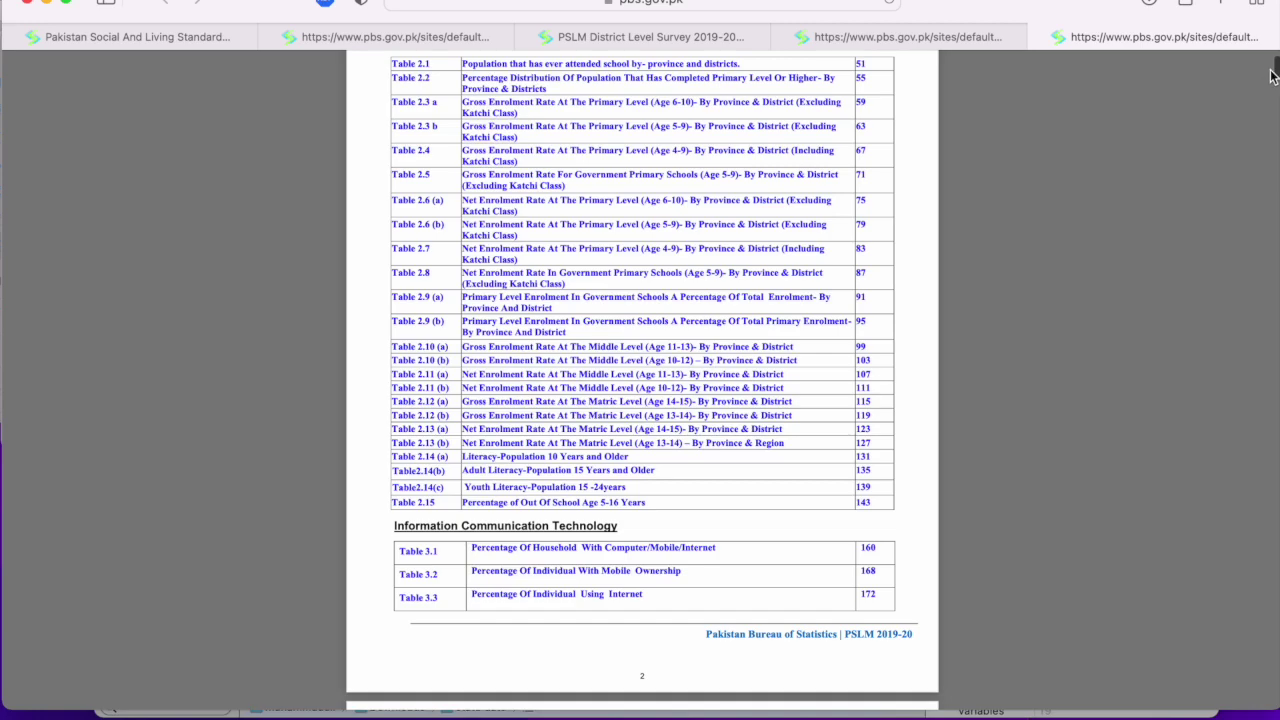
- Jump to page 446 and frame Balochistan's improved source of drinking water map
drag(1276, 68, 1270, 510)
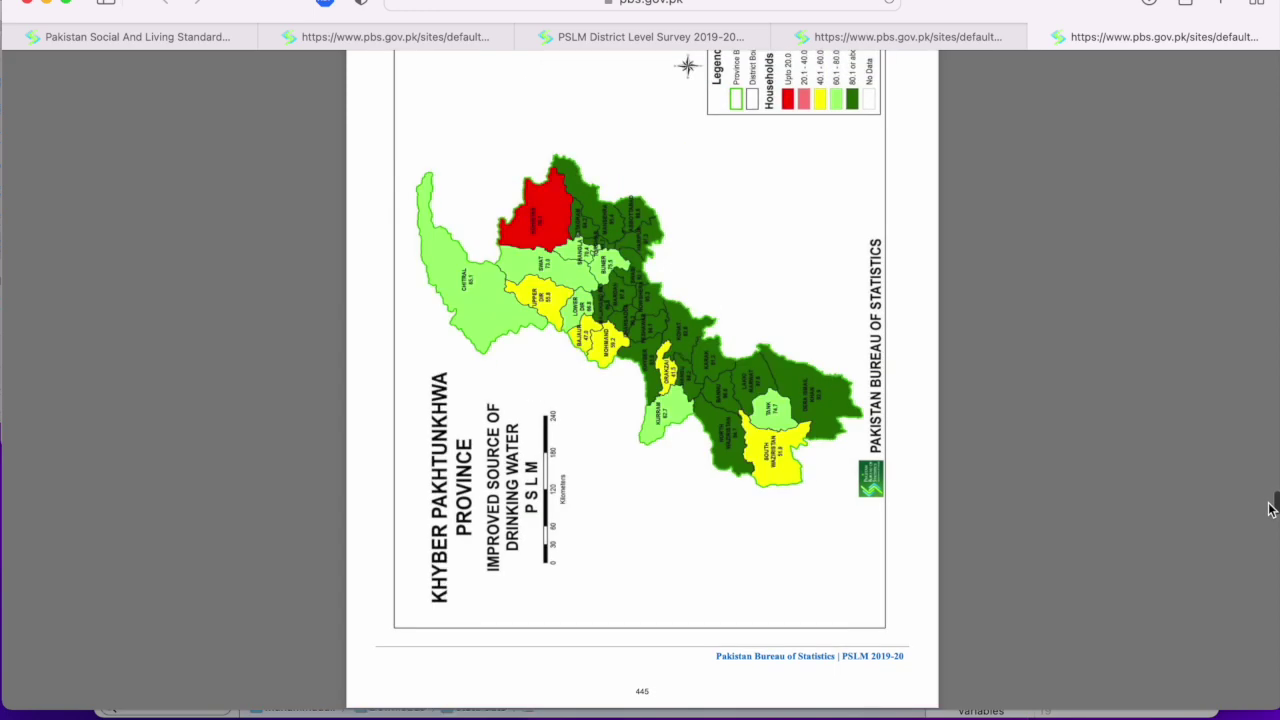
scroll(821, 425, up, 3)
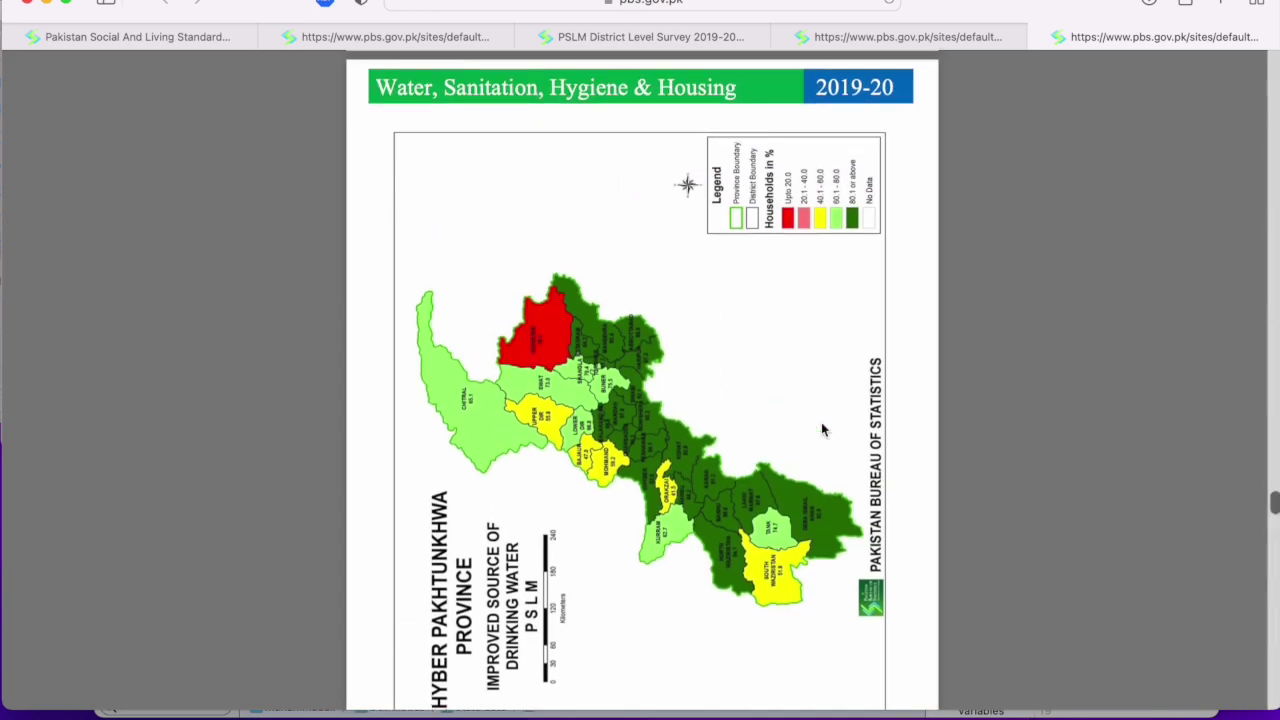
scroll(821, 430, down, 10)
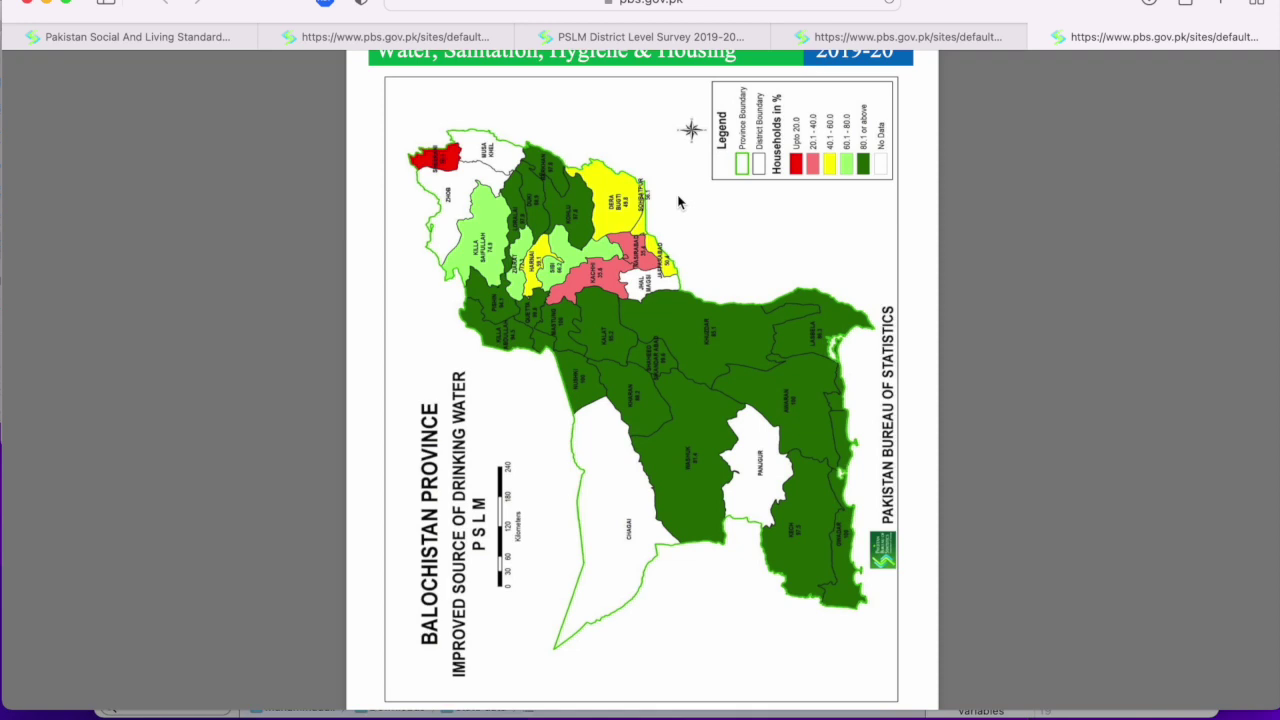
scroll(678, 203, up, 1)
scroll(678, 203, down, 3)
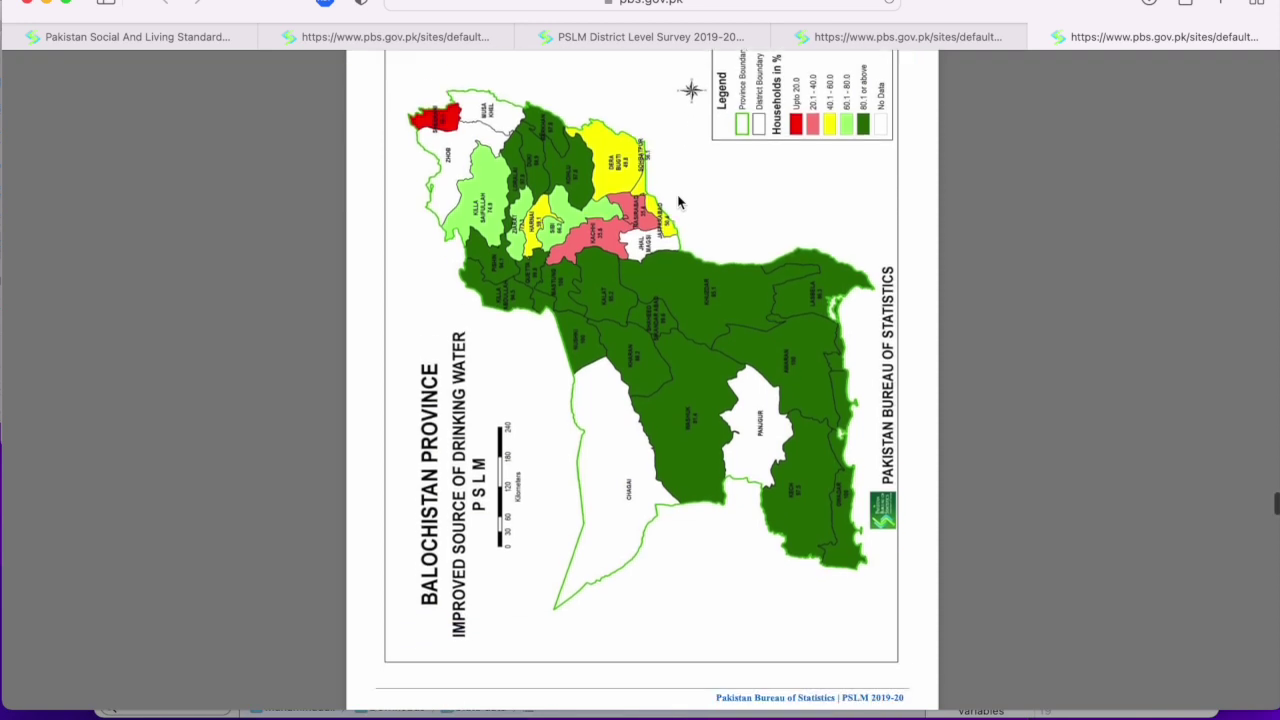
scroll(678, 203, up, 2)
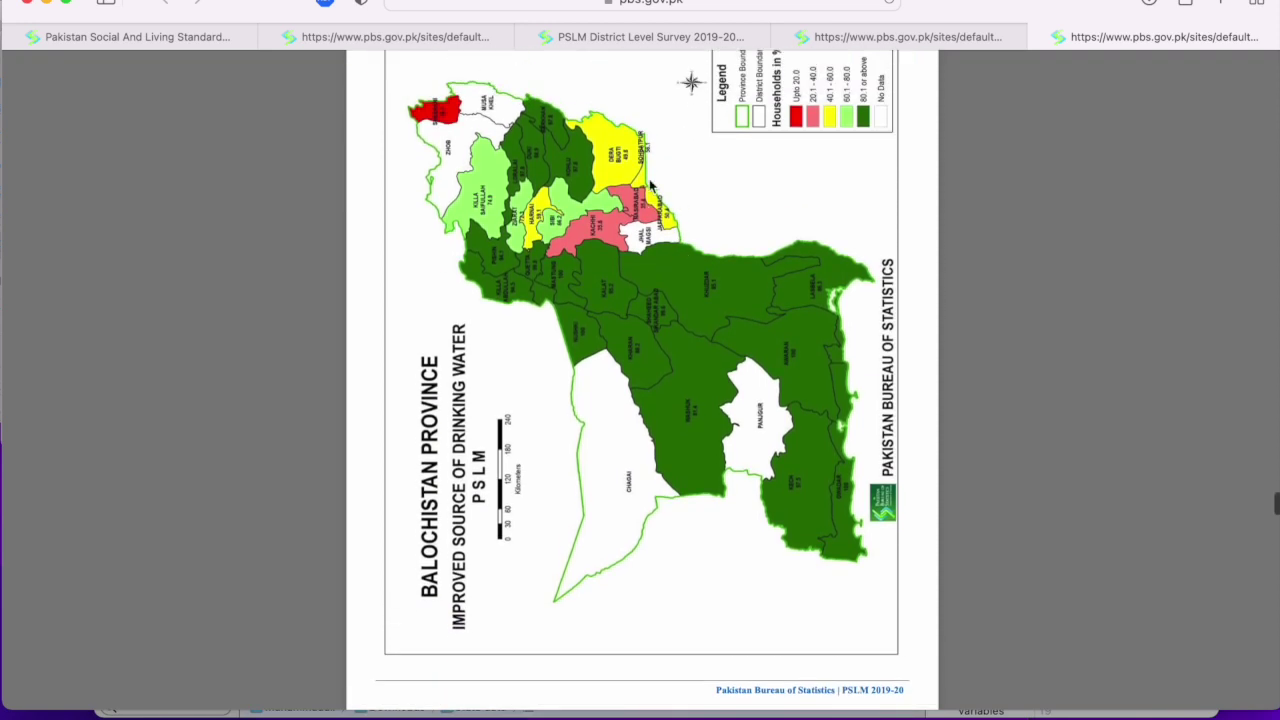
scroll(654, 246, up, 2)
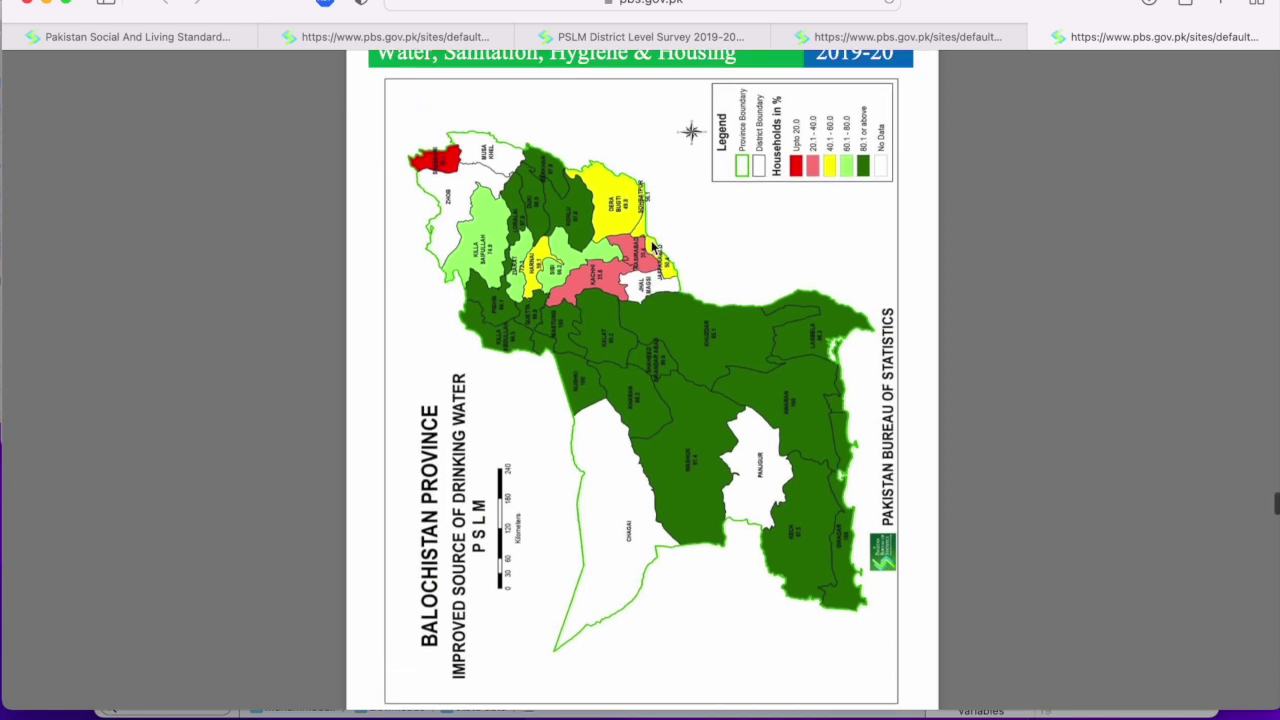
scroll(652, 246, up, 3)
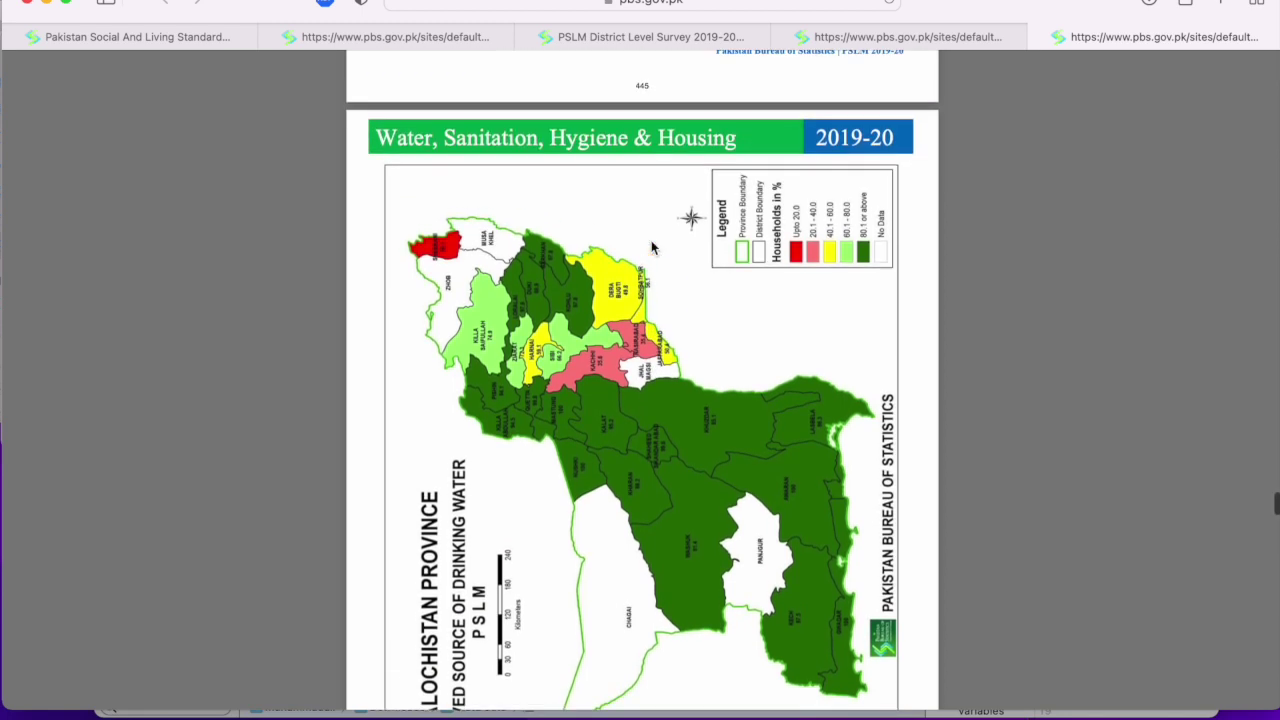